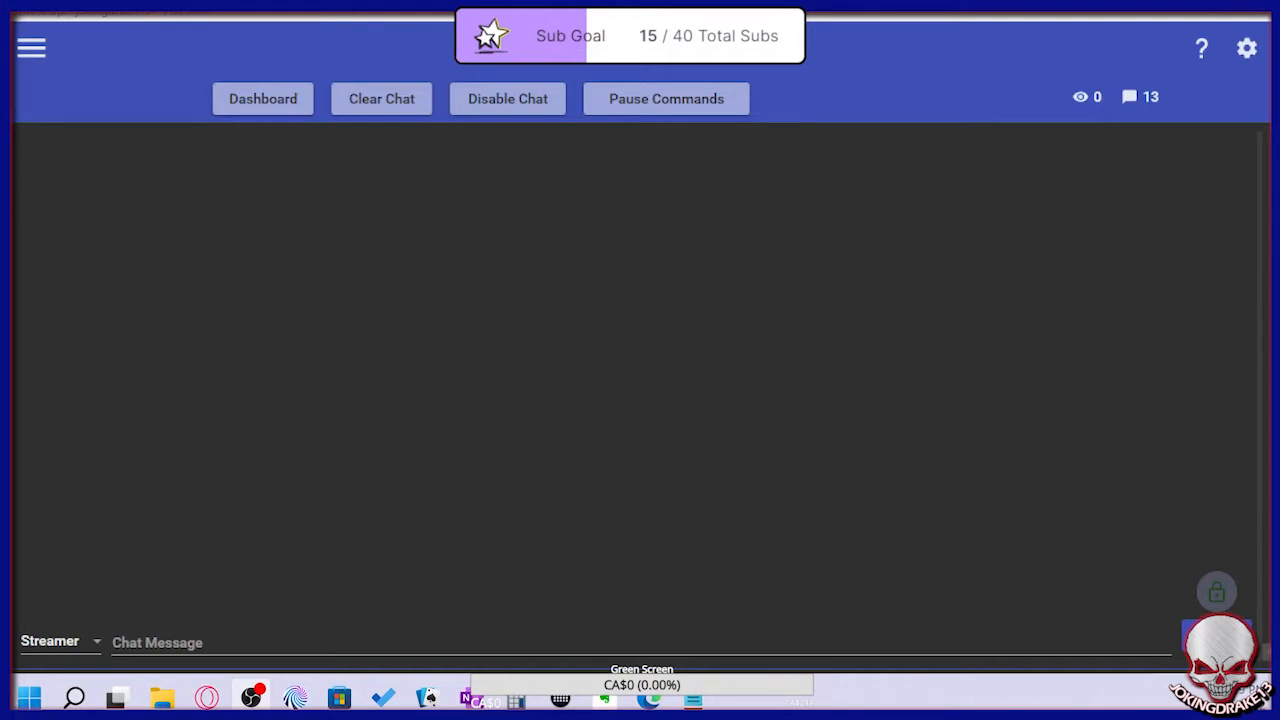
Switch to Notepad and write Question 1, Question 2, Question 3 and Question 4 on separate lines
click(693, 698)
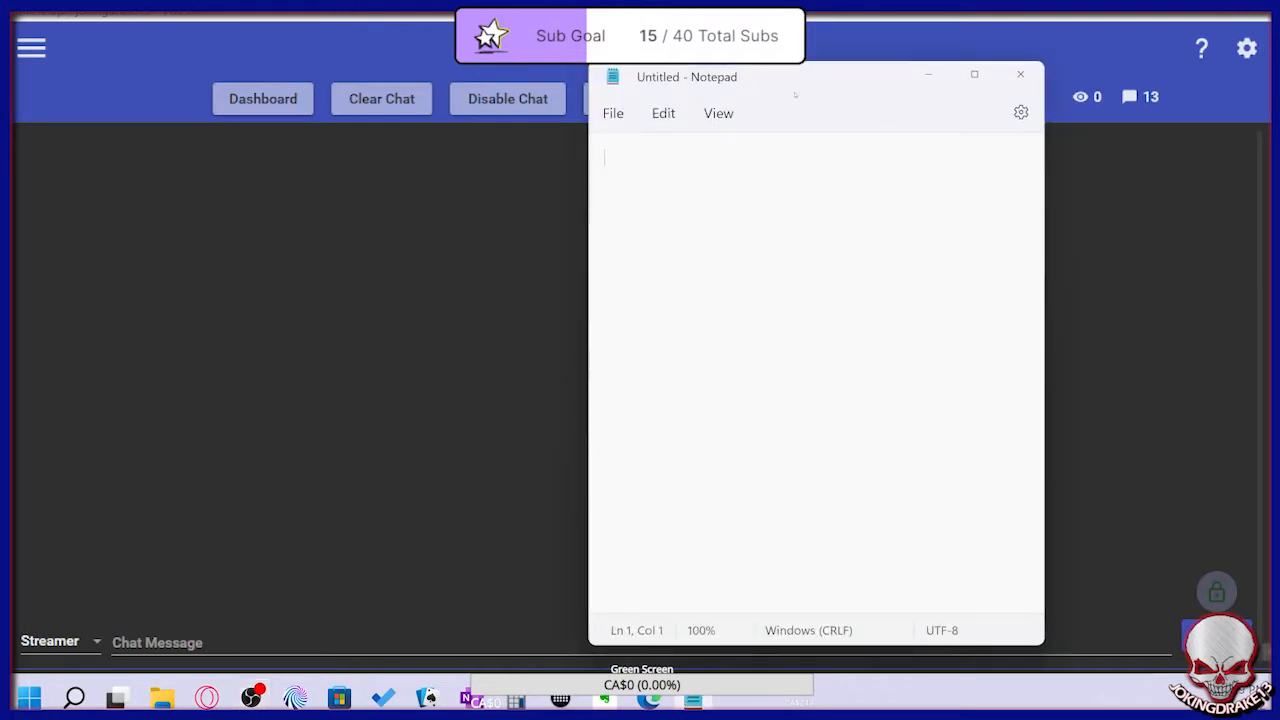
drag(795, 94, 973, 91)
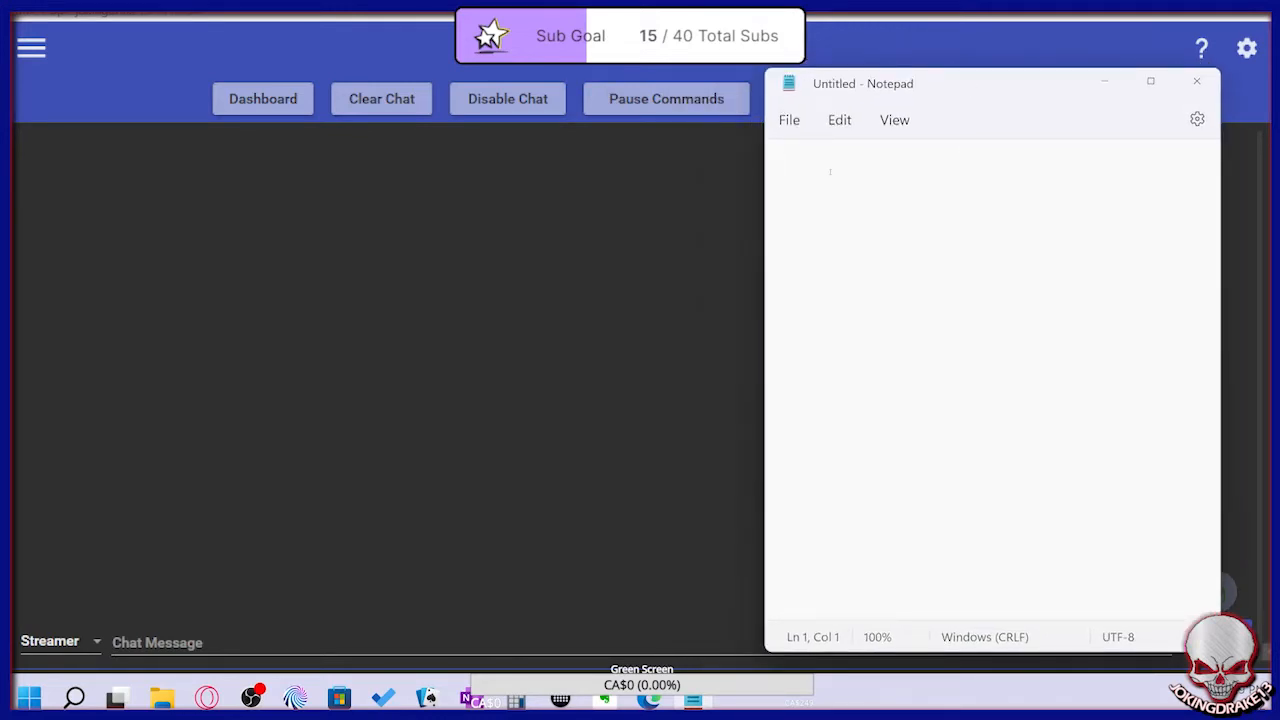
text(Question)
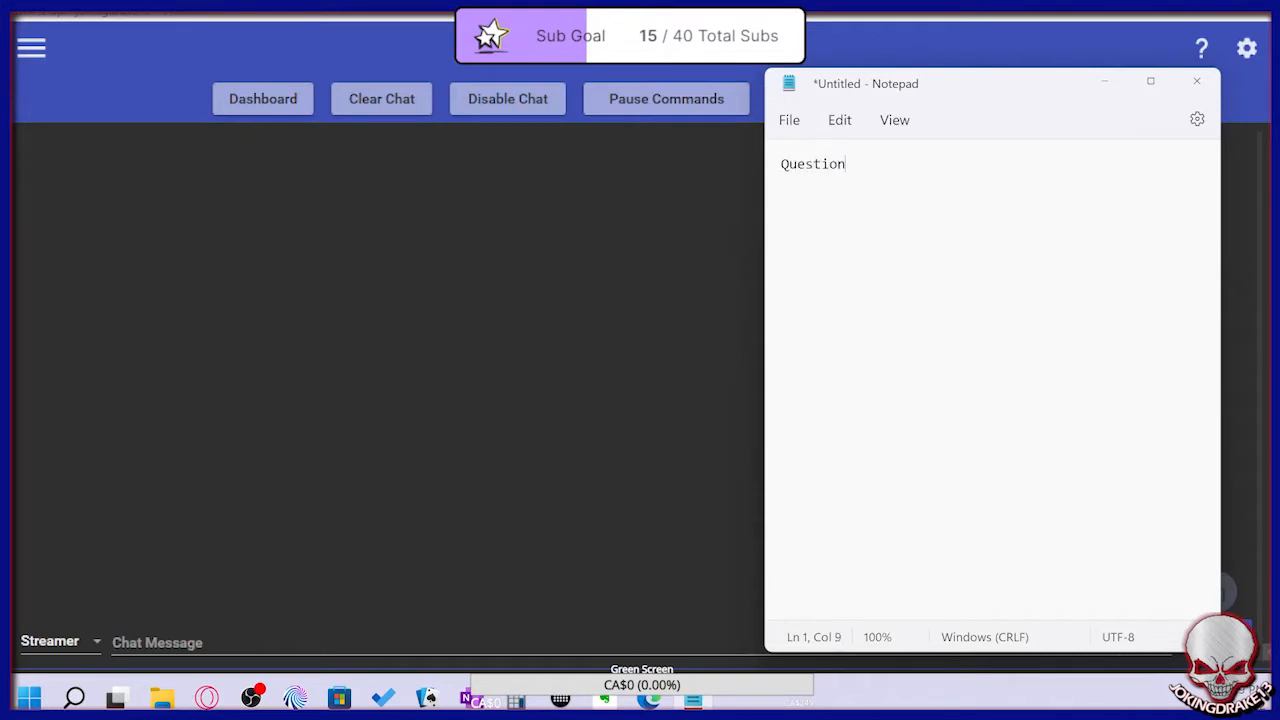
text( 1)
key(Return)
text(Question 2 Question 3)
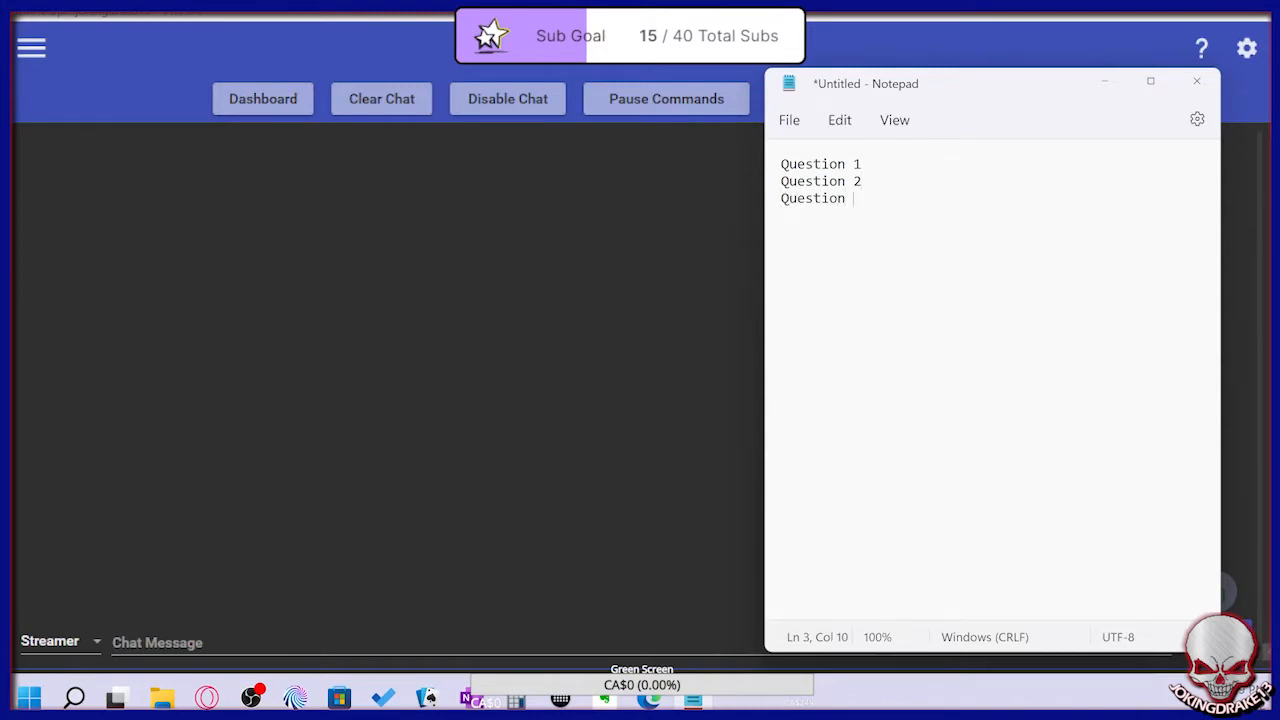
key(BackSpace)
text(3 )
text(Question )
text(4)
Save the question list as a text file named Tutorial Questions in the Text Files For MixItUp folder
click(791, 120)
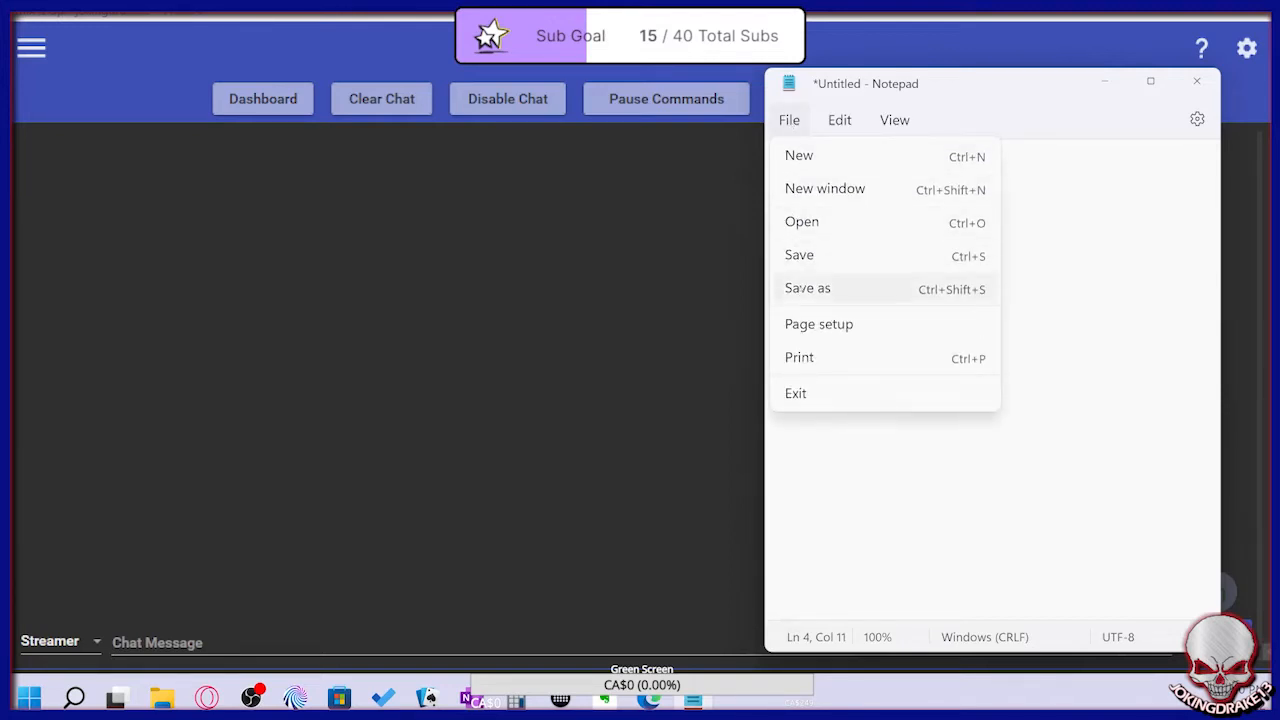
click(801, 289)
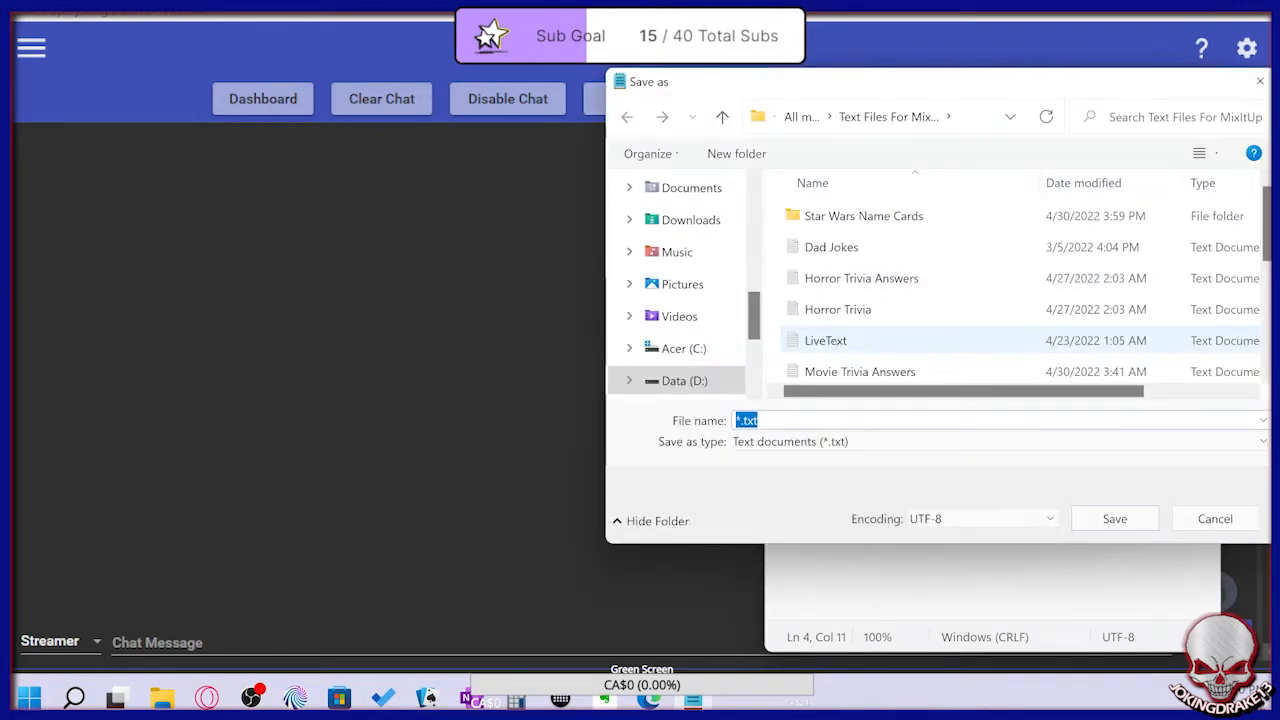
text(Tutorial)
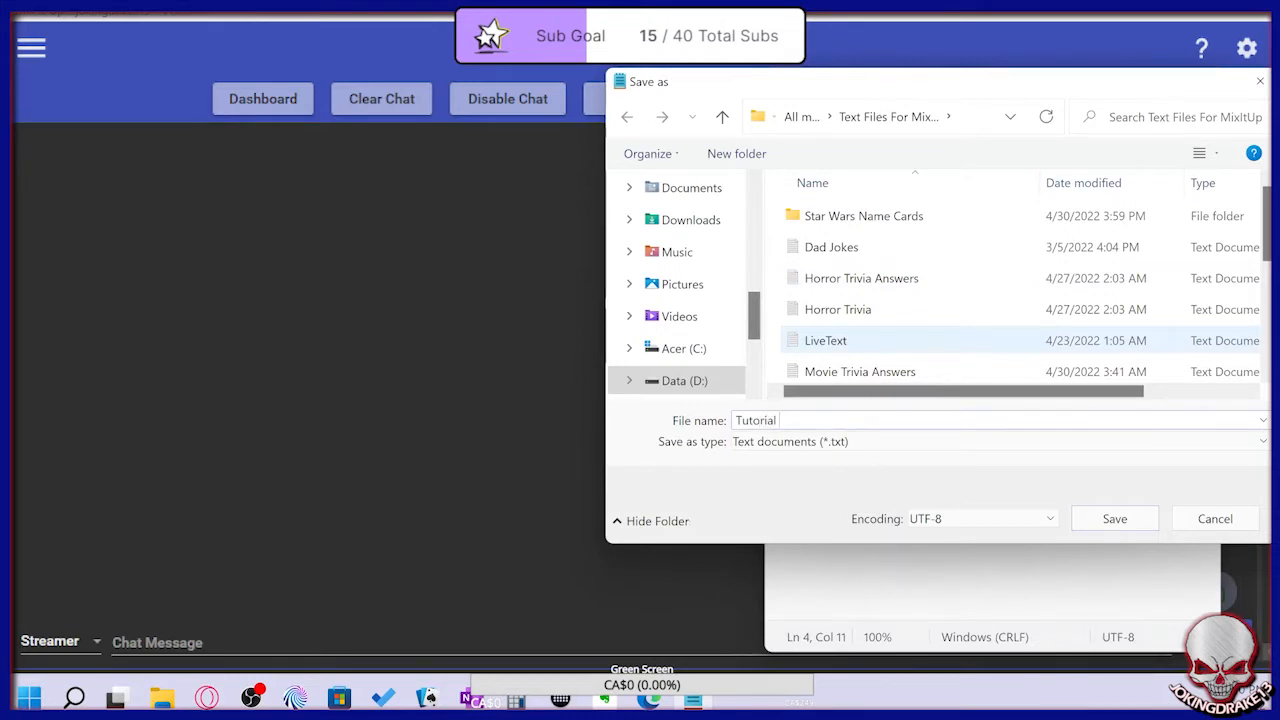
text( Questions)
click(1113, 518)
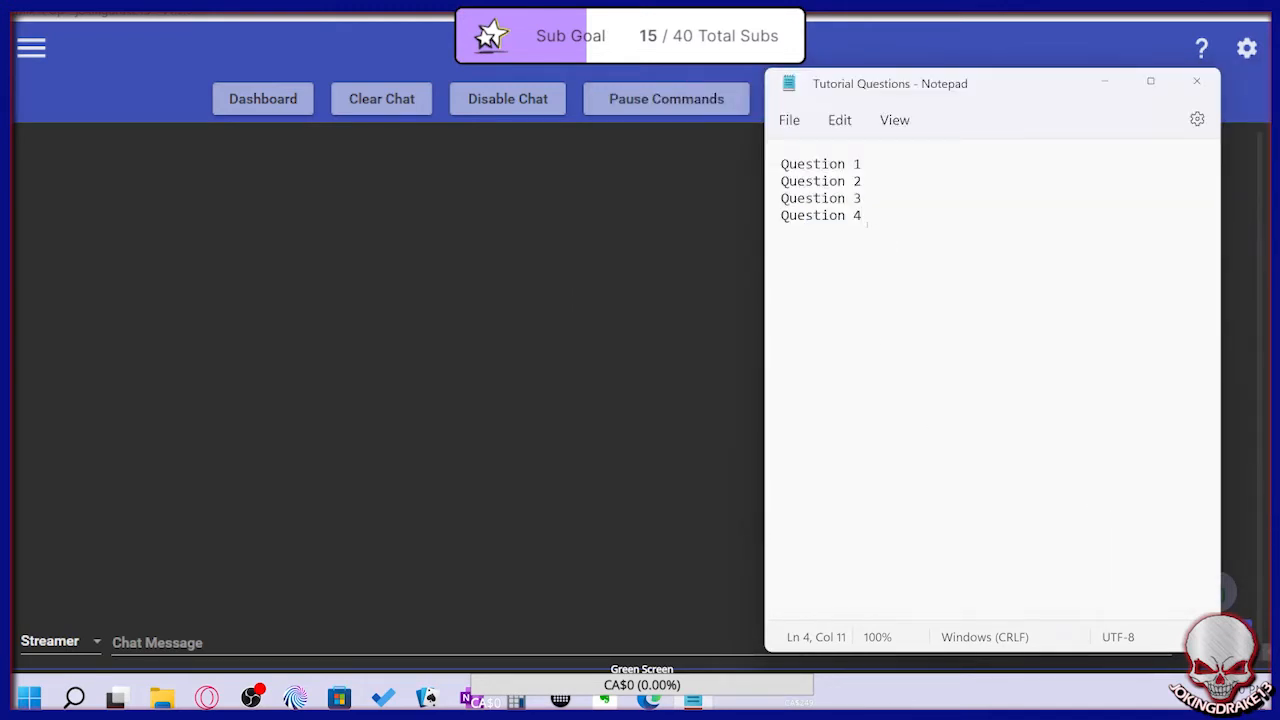
Replace the four question lines with Answer 1, Answer 2, Answer 3 and Answer 4, each on its own line
drag(867, 224, 780, 165)
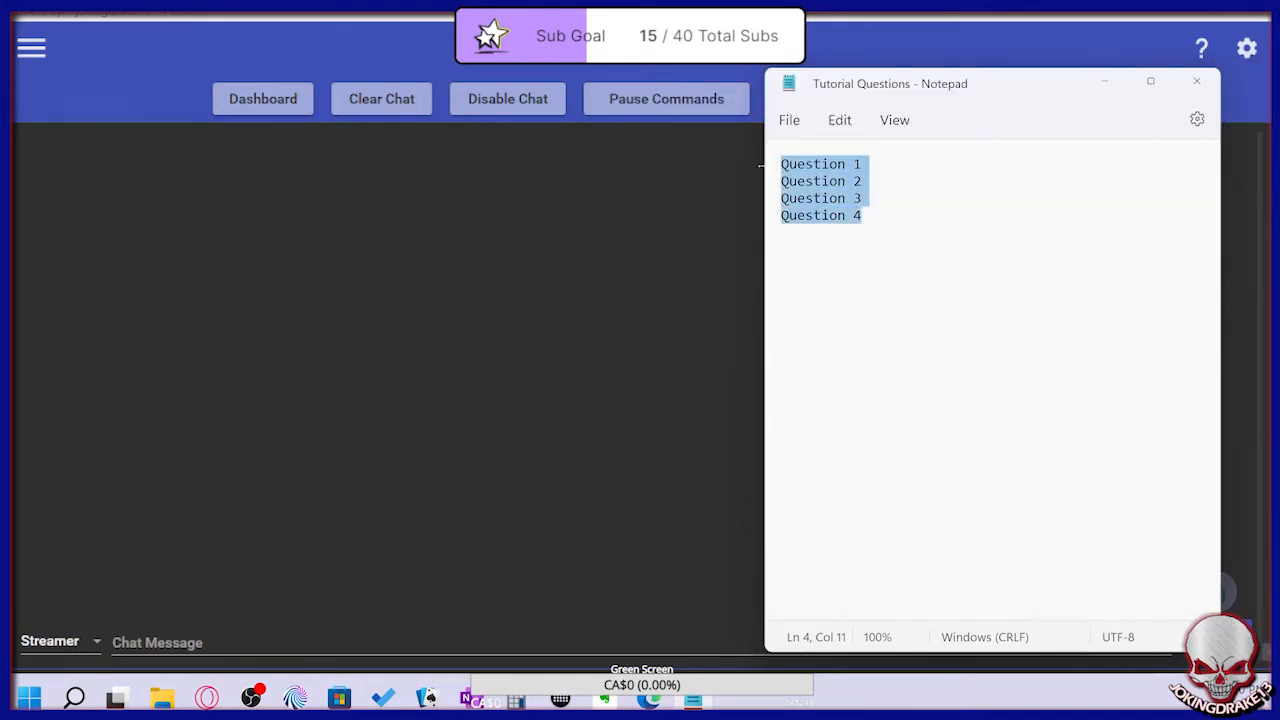
text(Ans)
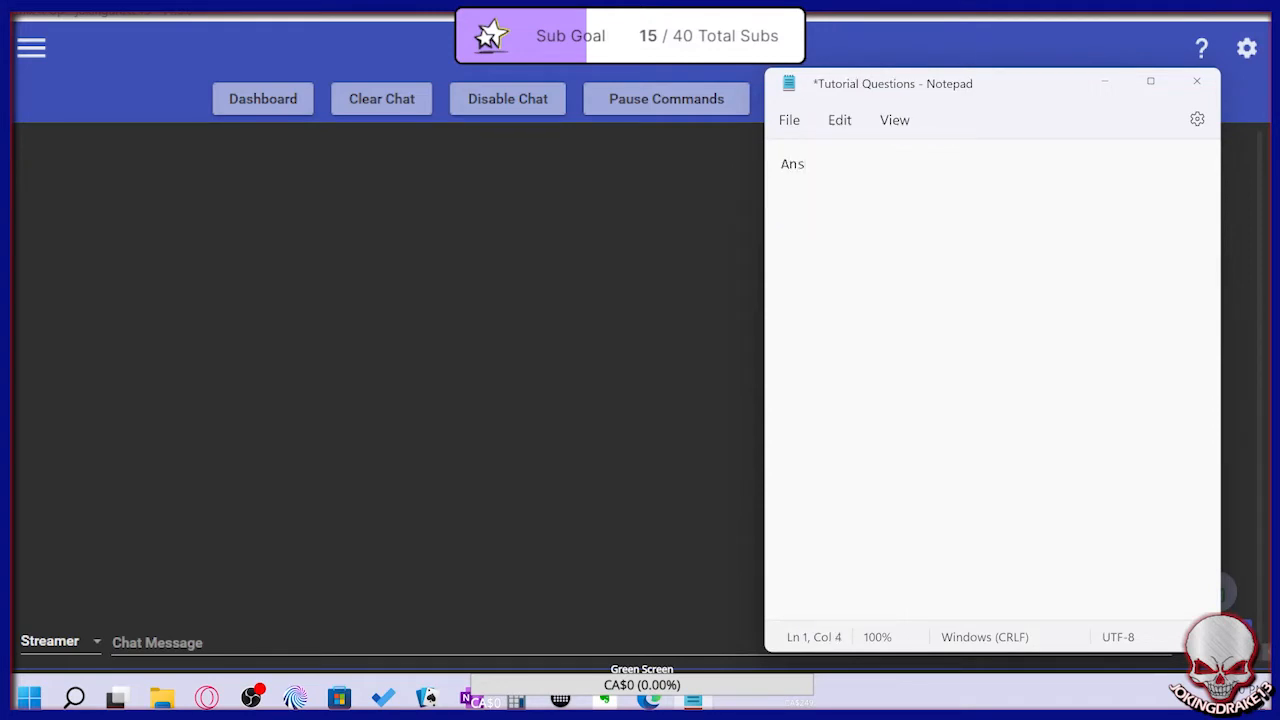
text(wer 2)
key(BackSpace)
text(1)
key(Return)
text(As)
key(BackSpace)
text(nswer 1)
key(BackSpace)
text(2)
key(Return)
text(Answe)
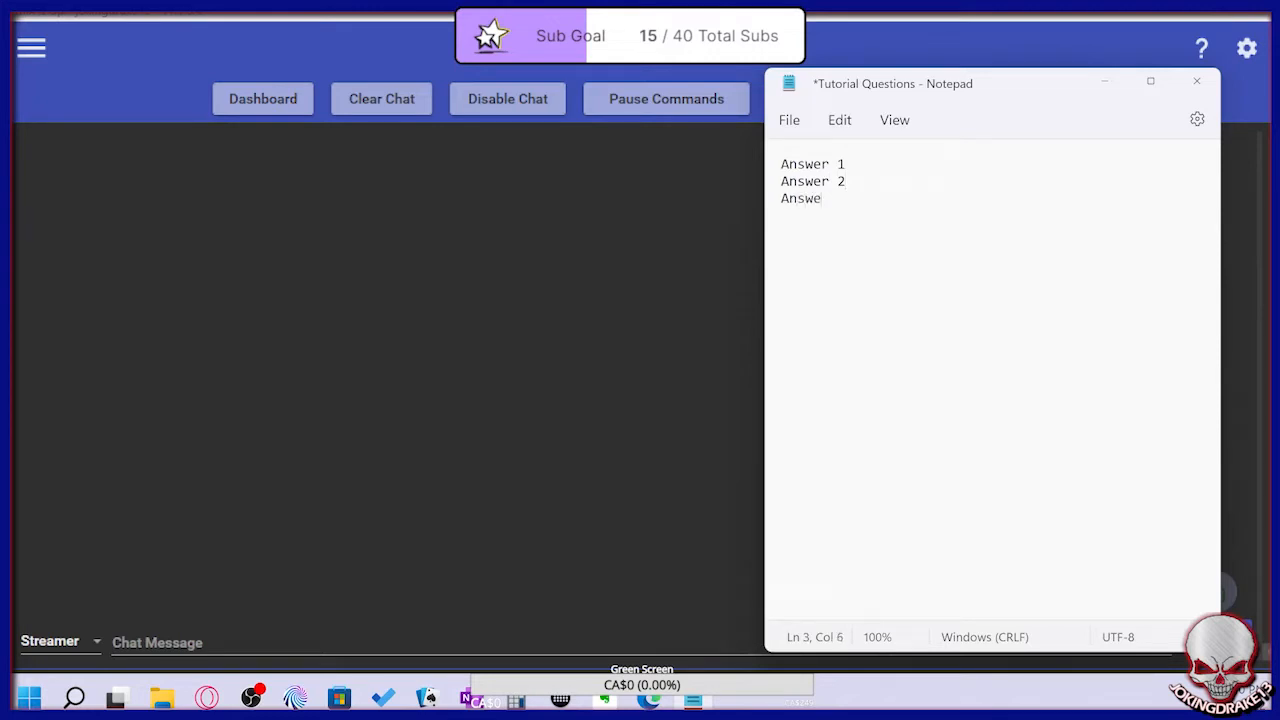
text(r 3)
key(Return)
text(Answer 4)
Save the answer list as a separate text file named Tutorial Answers, and minimise the Notepad window
click(789, 121)
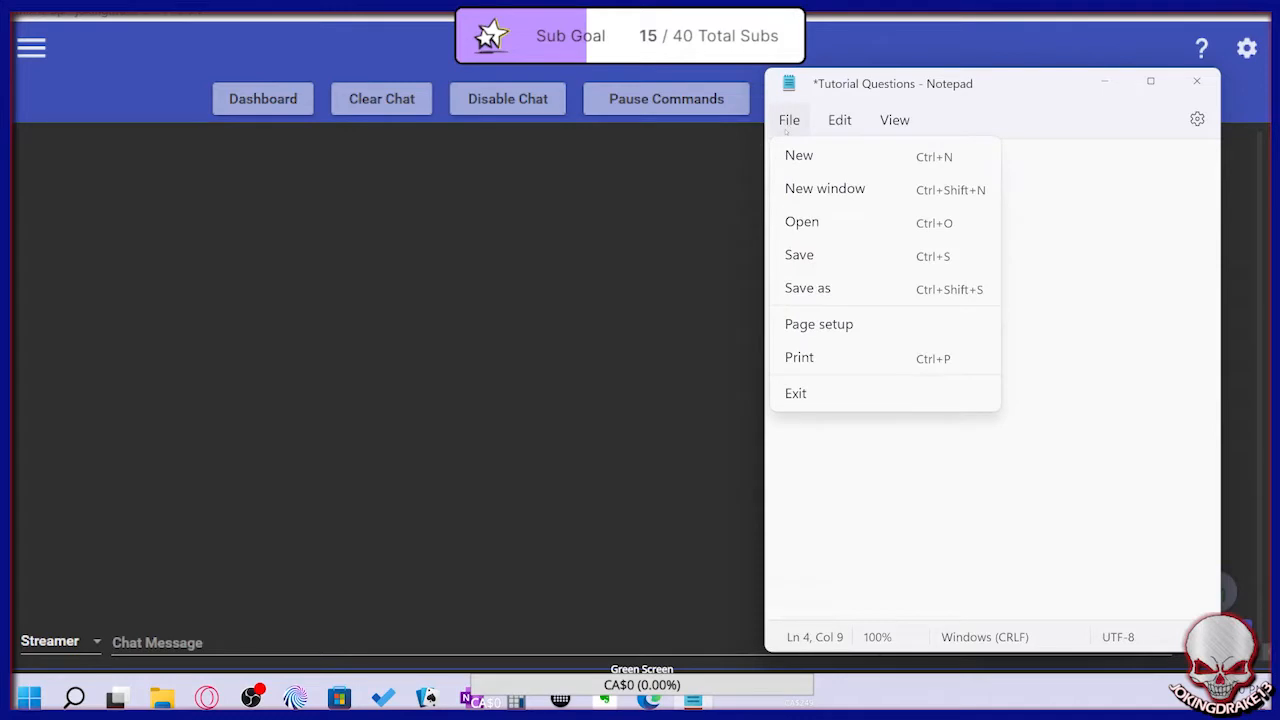
click(812, 280)
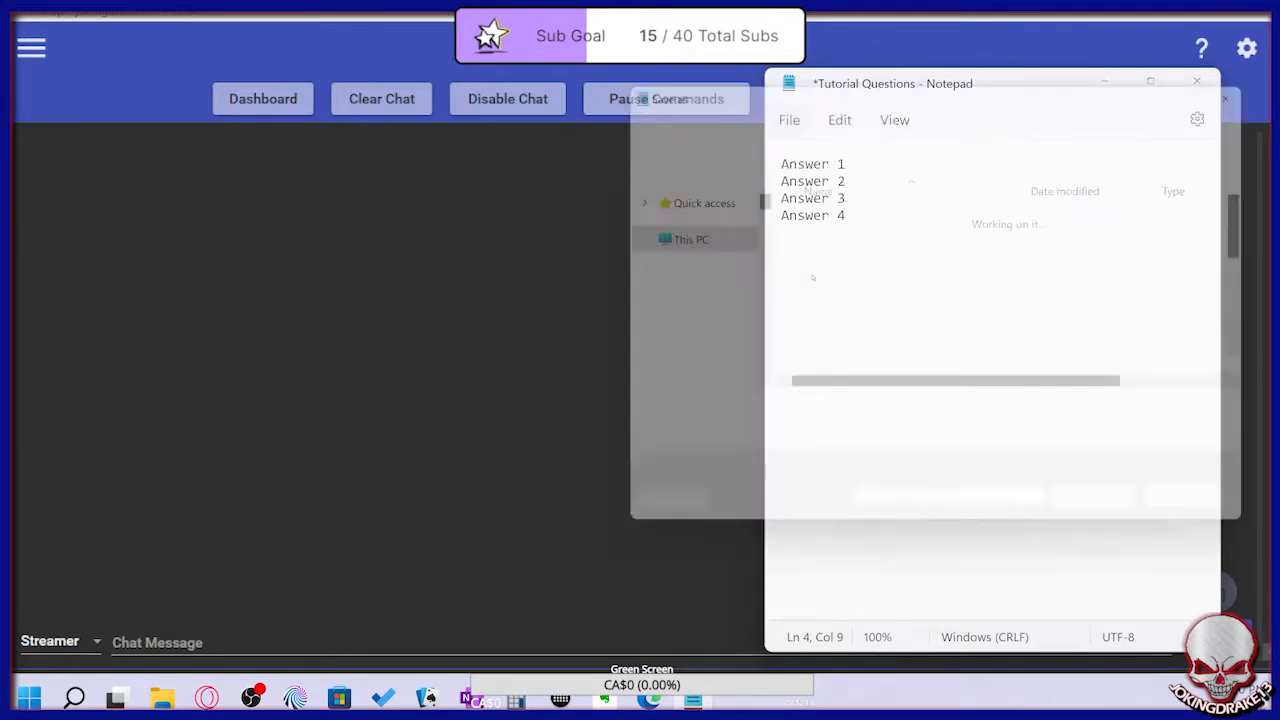
drag(838, 421, 780, 421)
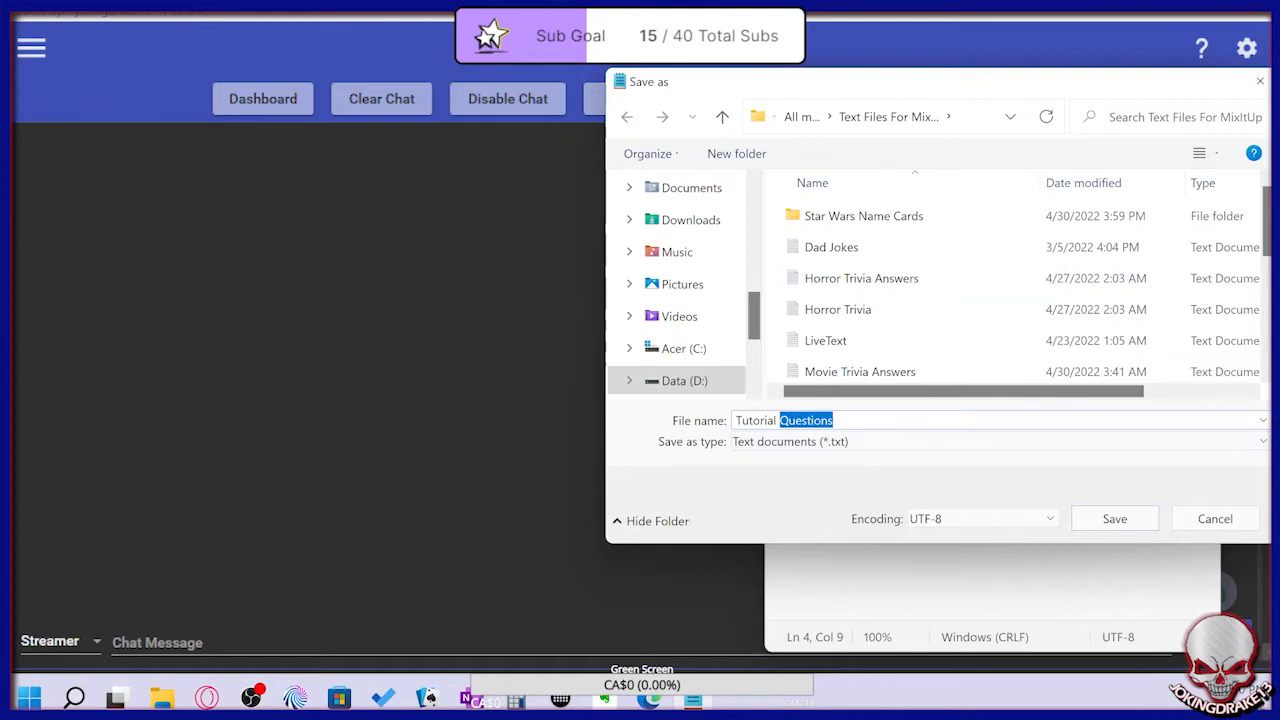
text(An)
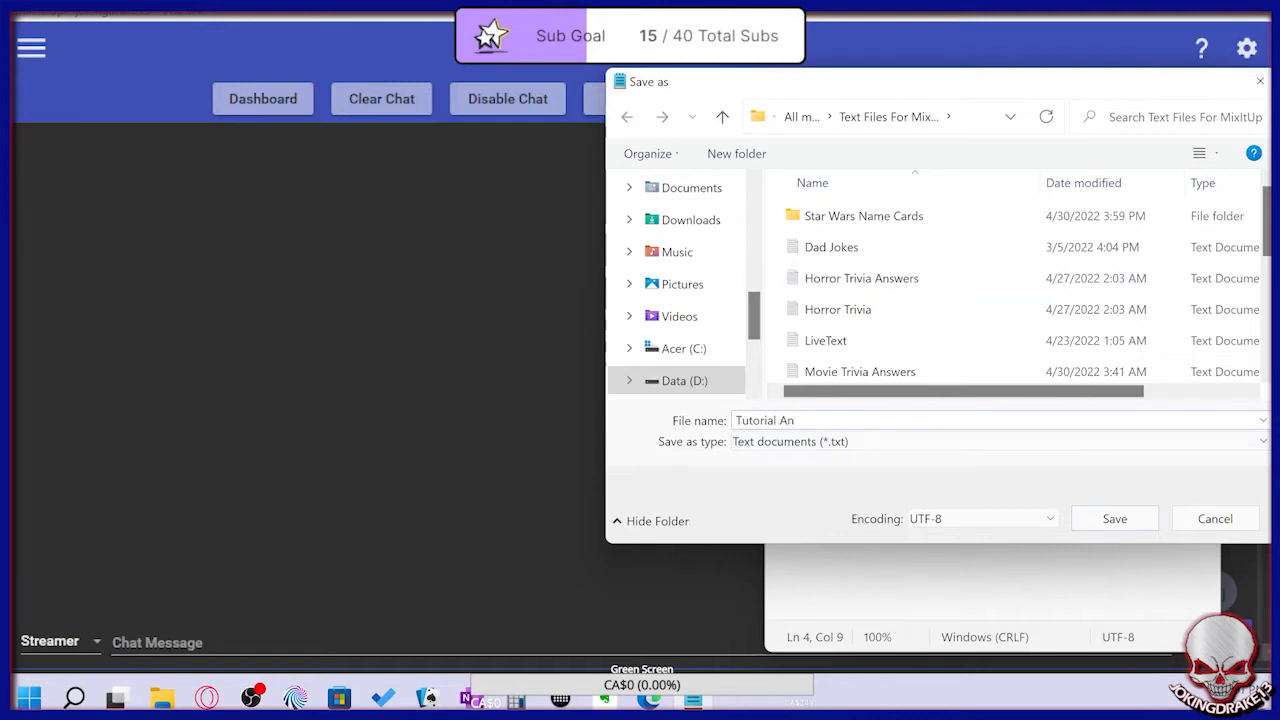
text(swers)
click(1114, 518)
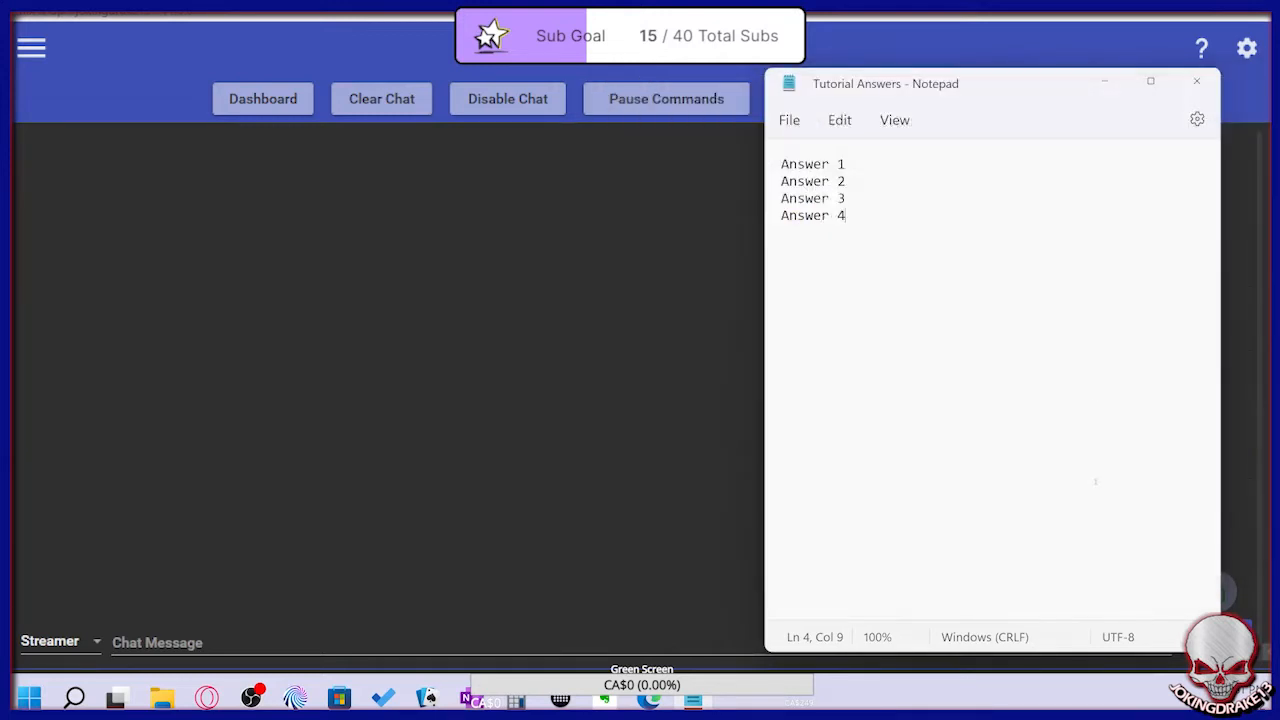
click(1106, 83)
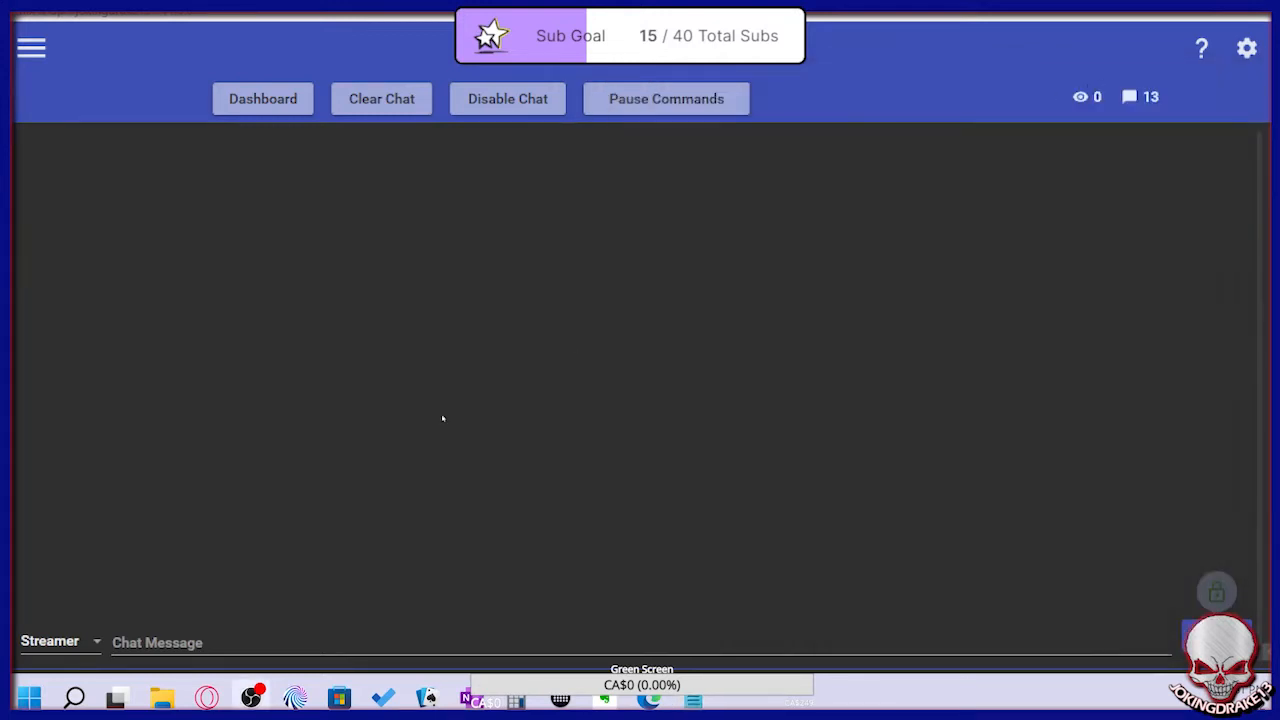
Switch to the main Mix It Up window and open the Twitch Channel Points page
mouse_move(295, 697)
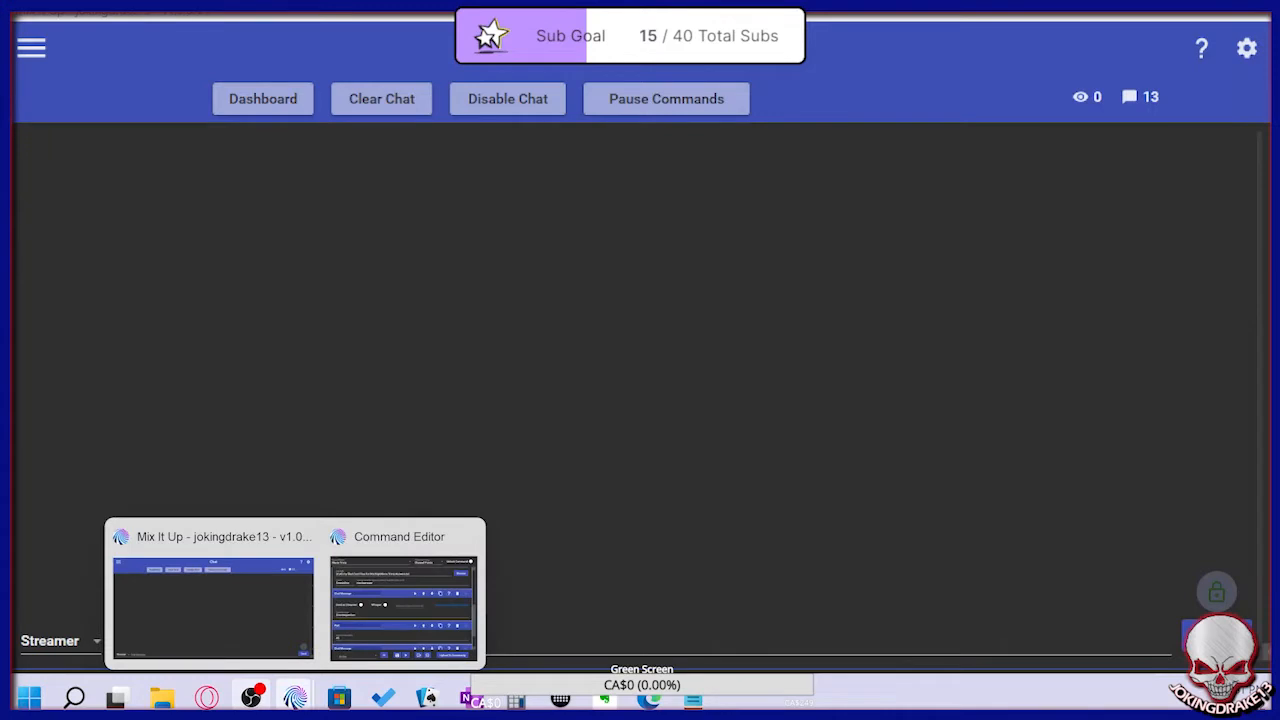
click(213, 605)
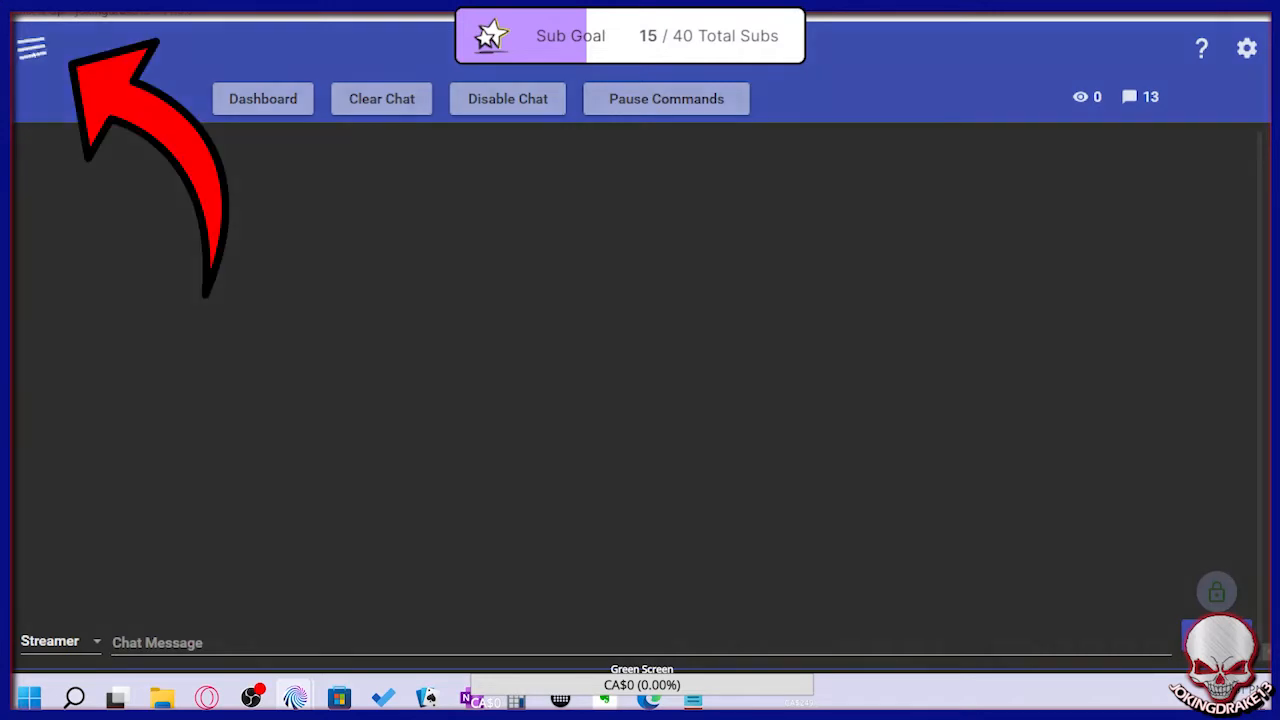
click(32, 50)
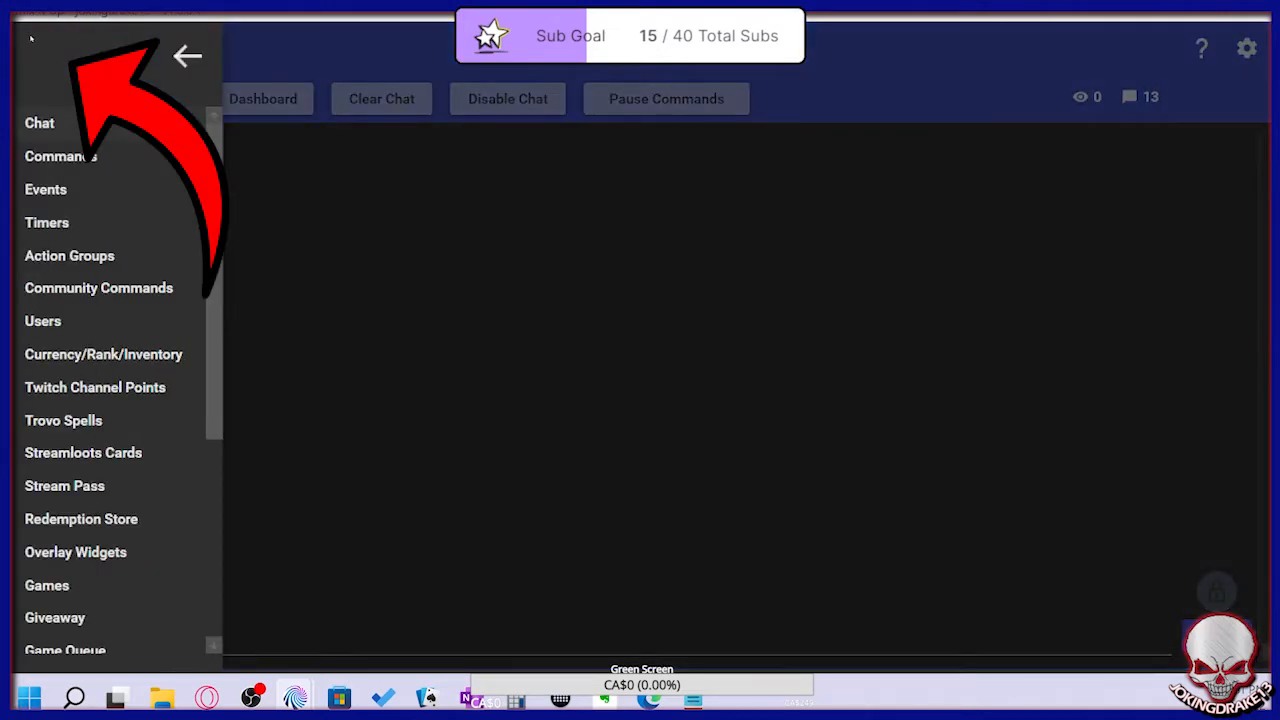
scroll(60, 190, down, 3)
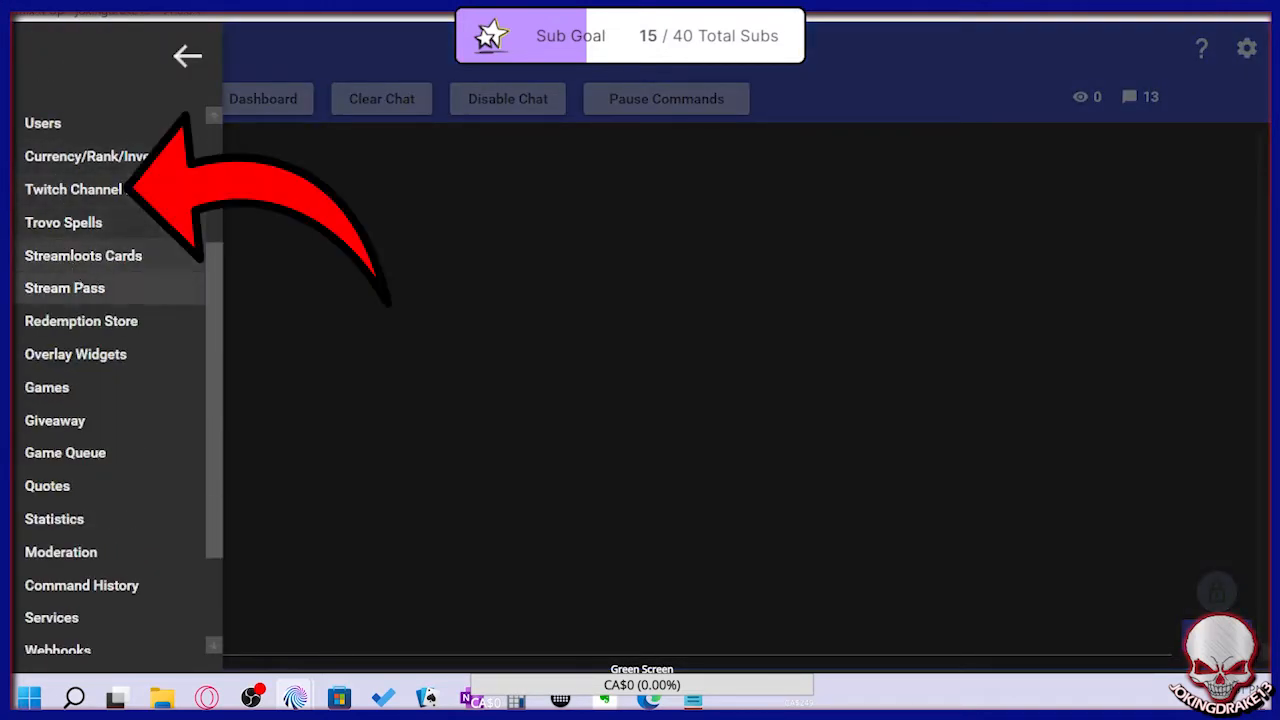
click(119, 190)
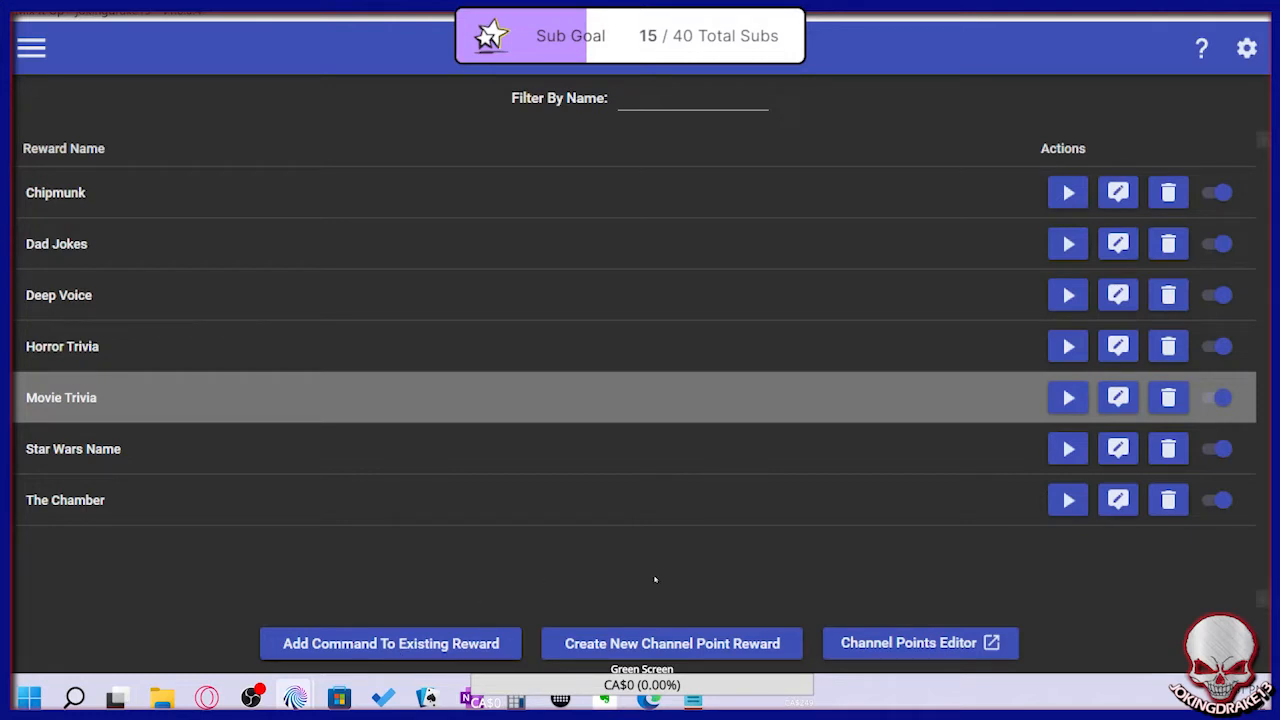
Create a new channel point reward named Tutorial Trivia
click(695, 642)
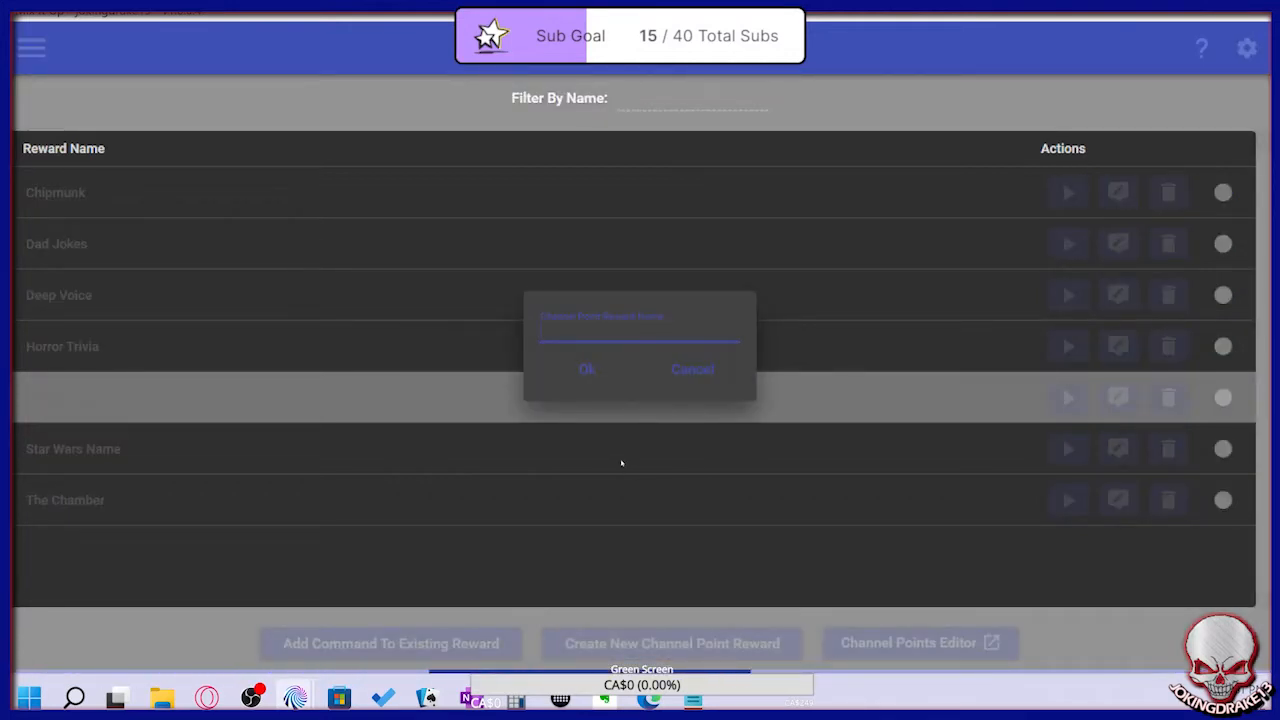
text(Tutorial Q)
key(BackSpace)
text(Trivia)
click(588, 369)
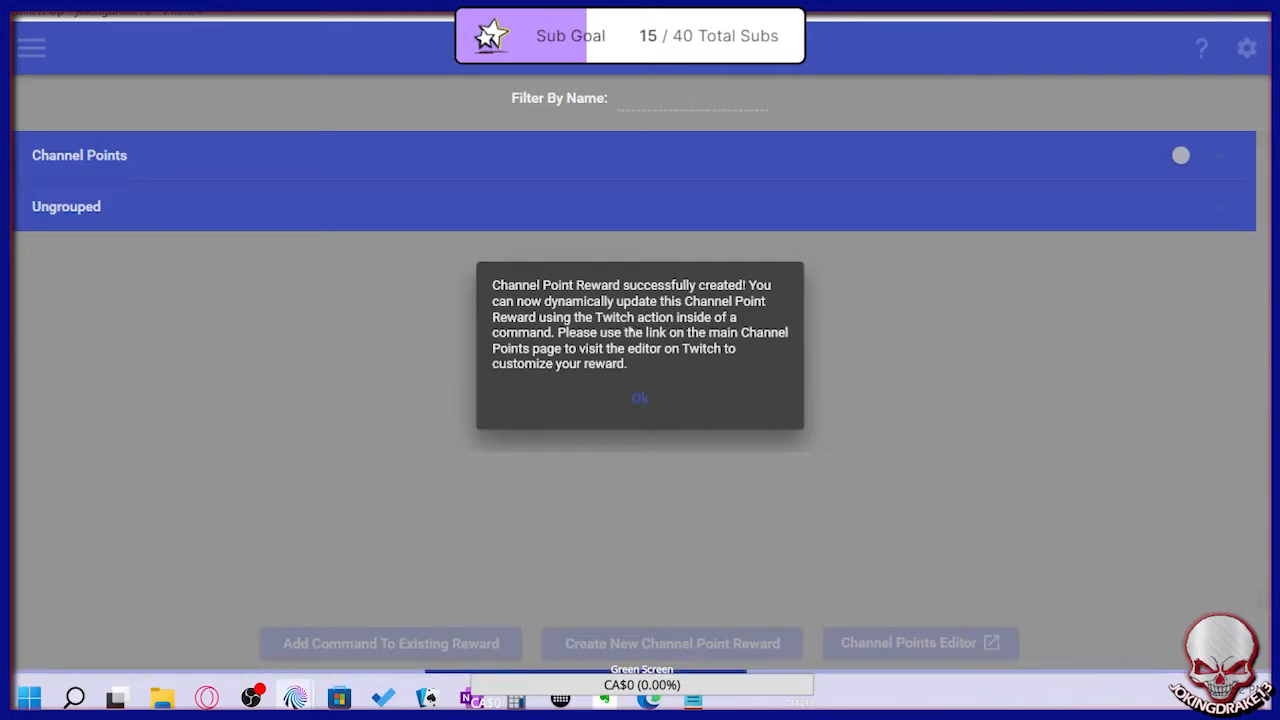
click(637, 398)
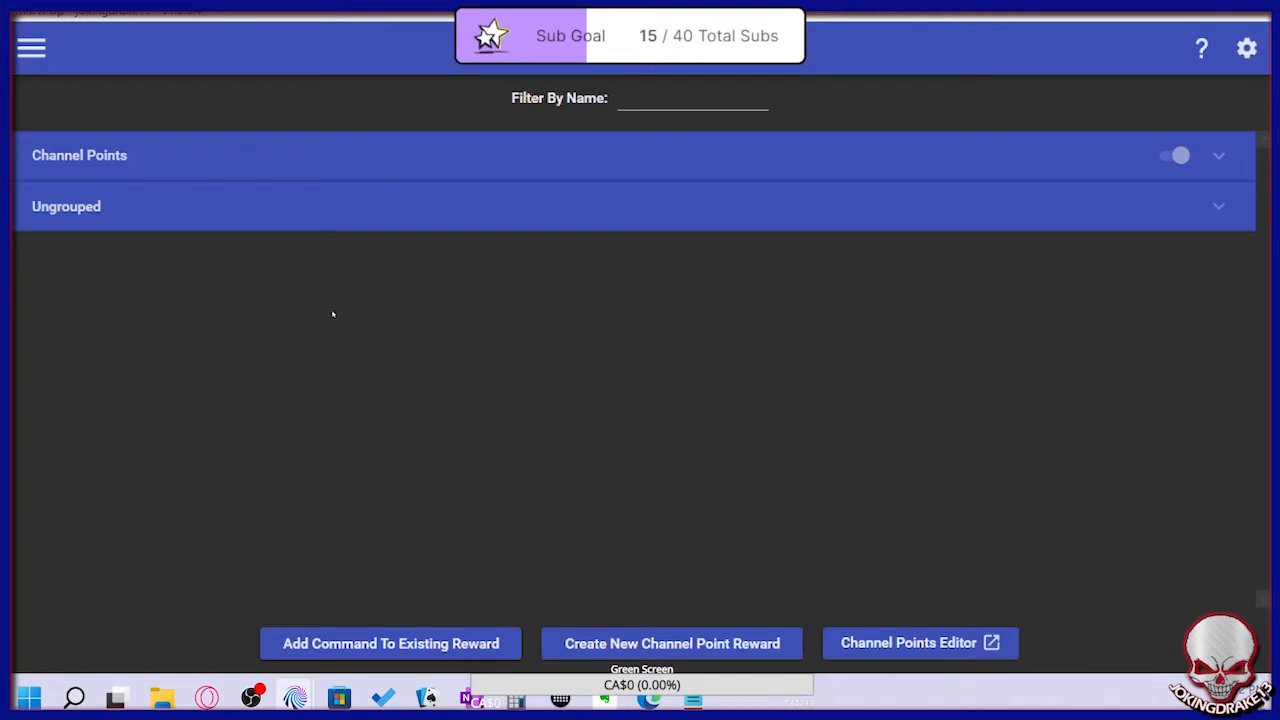
Open the ungrouped Tutorial Trivia reward command for editing and assign it to the Channel Points command group
click(293, 211)
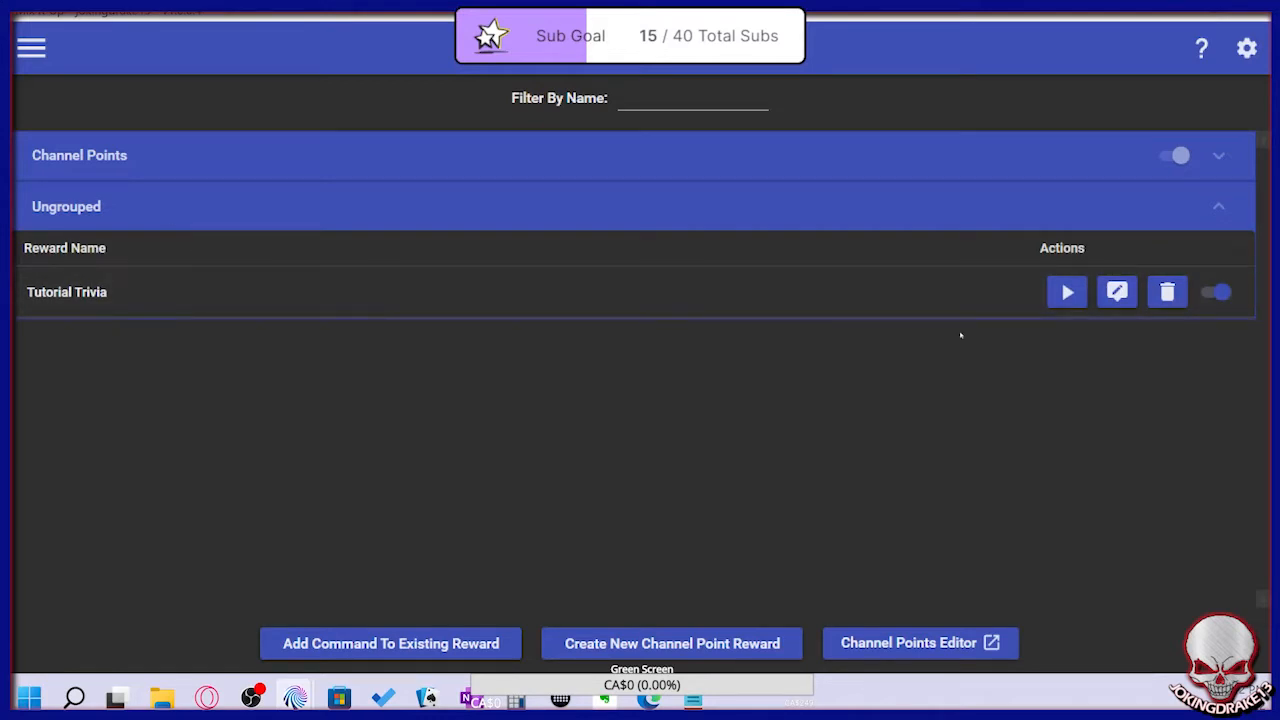
click(1117, 292)
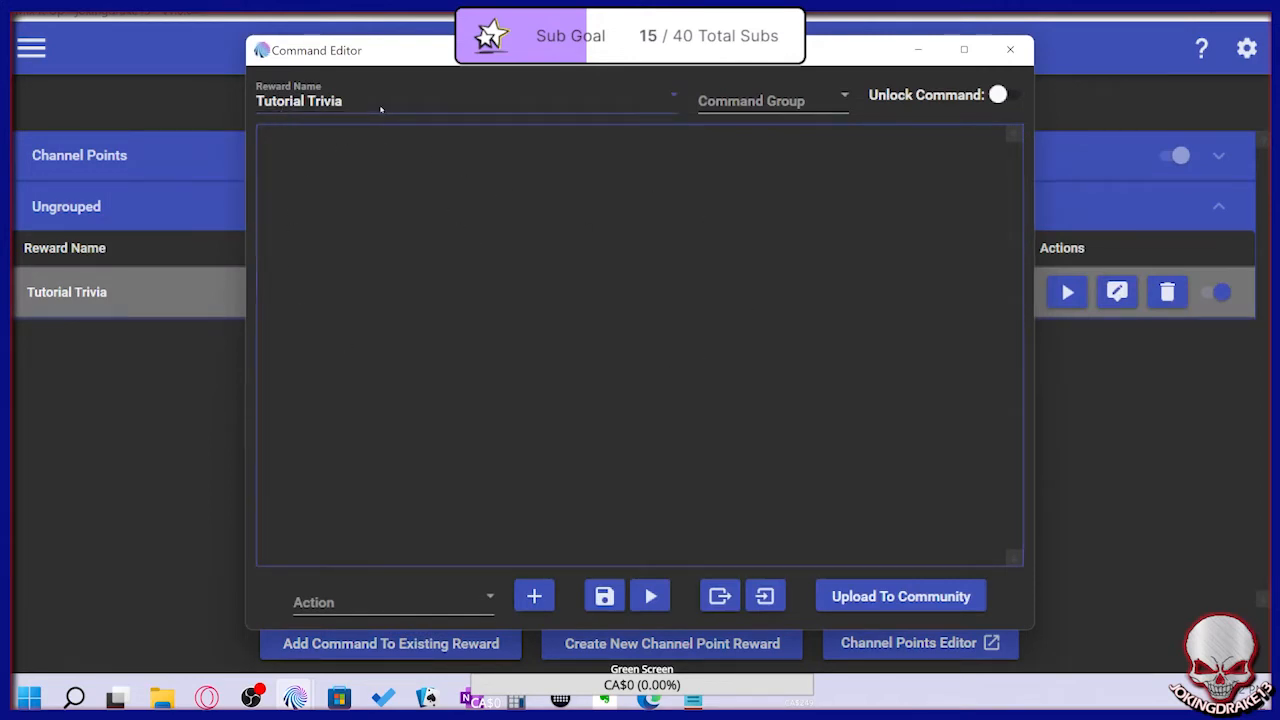
click(771, 106)
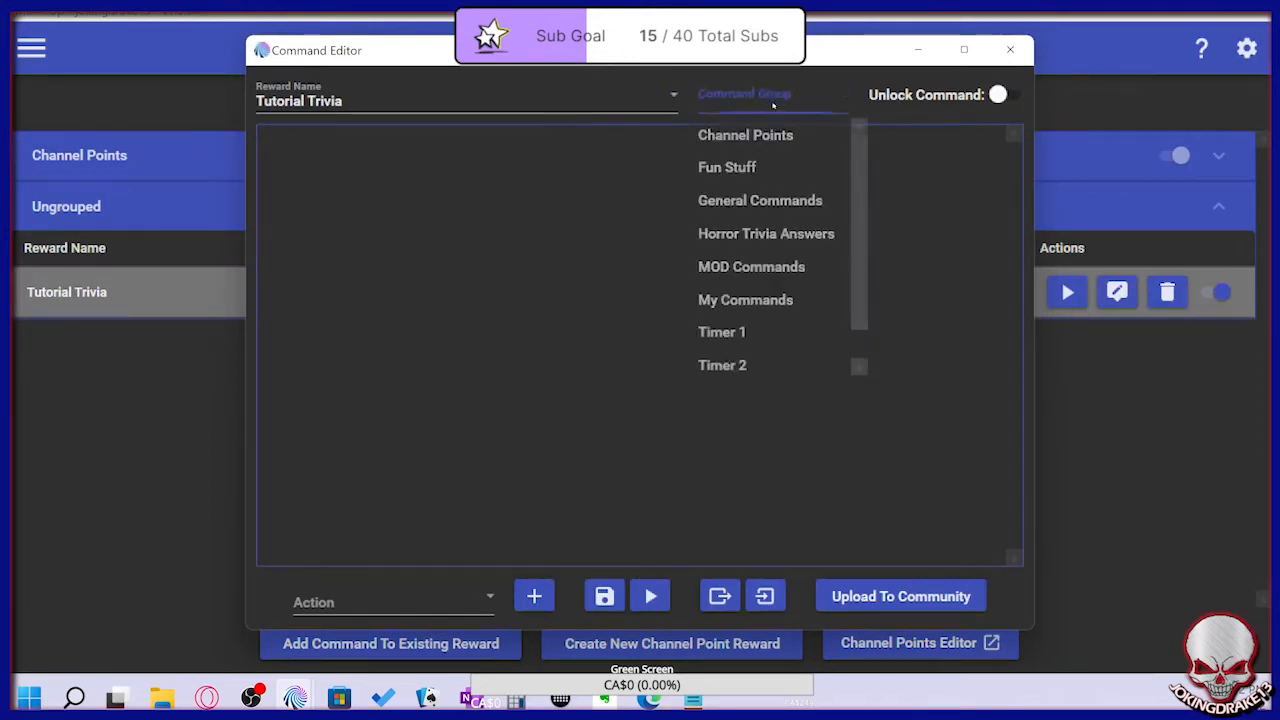
click(771, 135)
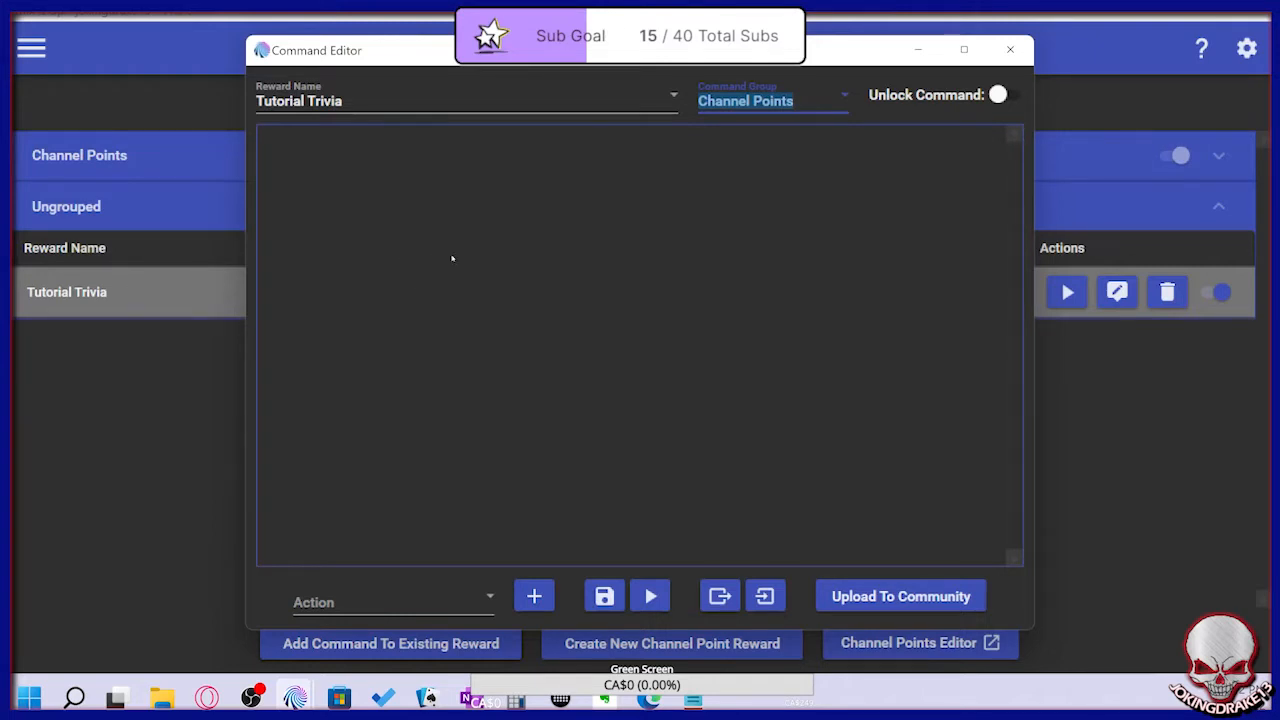
Add a Special Identifier action to the Tutorial Trivia command
click(470, 604)
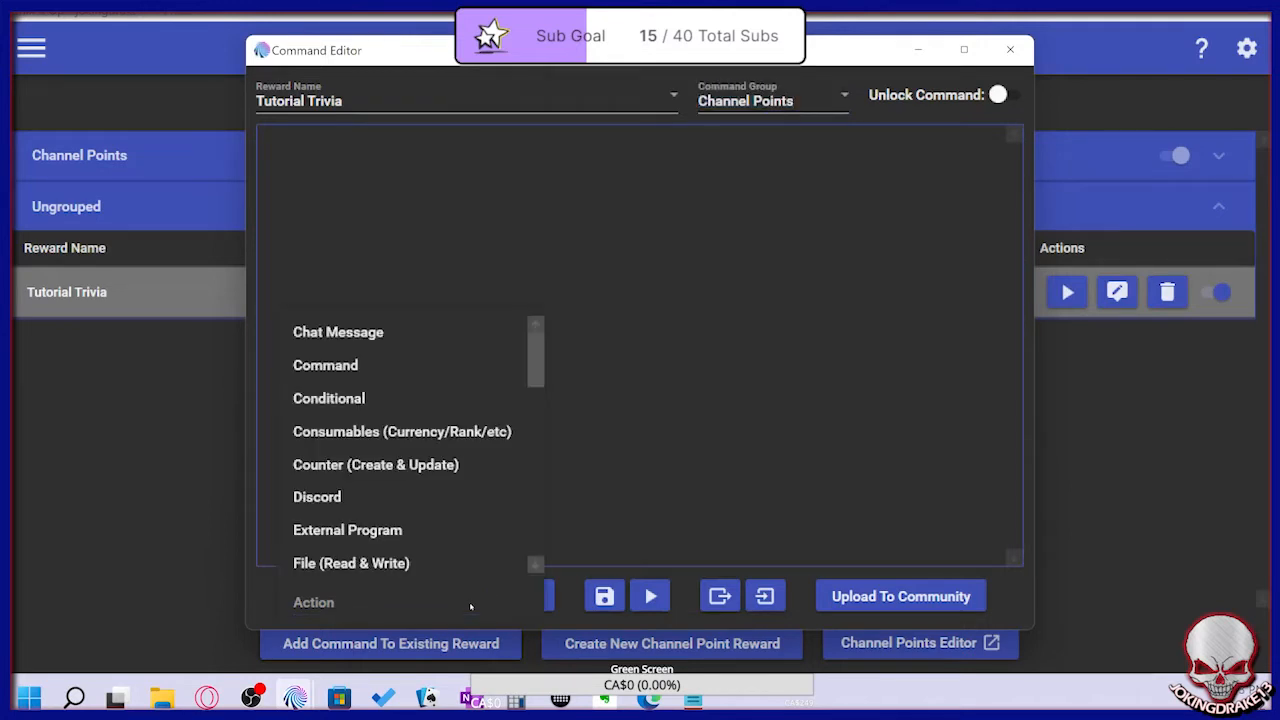
scroll(470, 423, down, 5)
scroll(470, 421, down, 1)
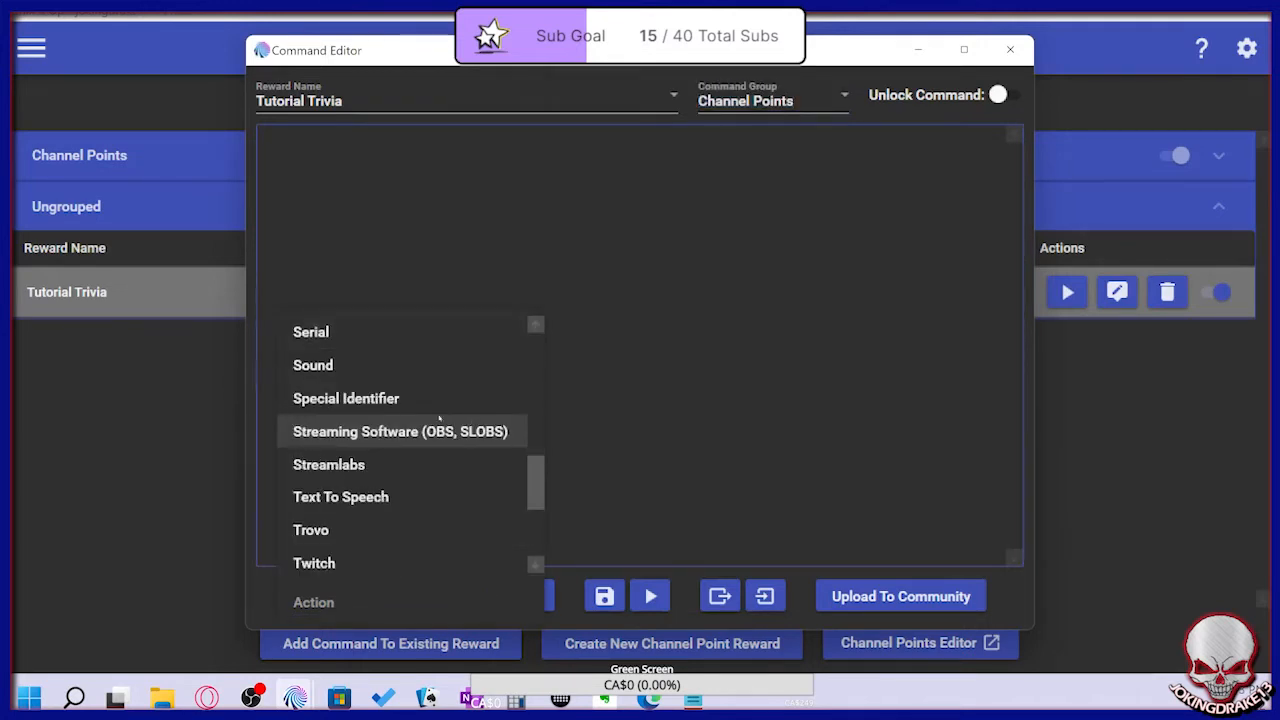
click(431, 397)
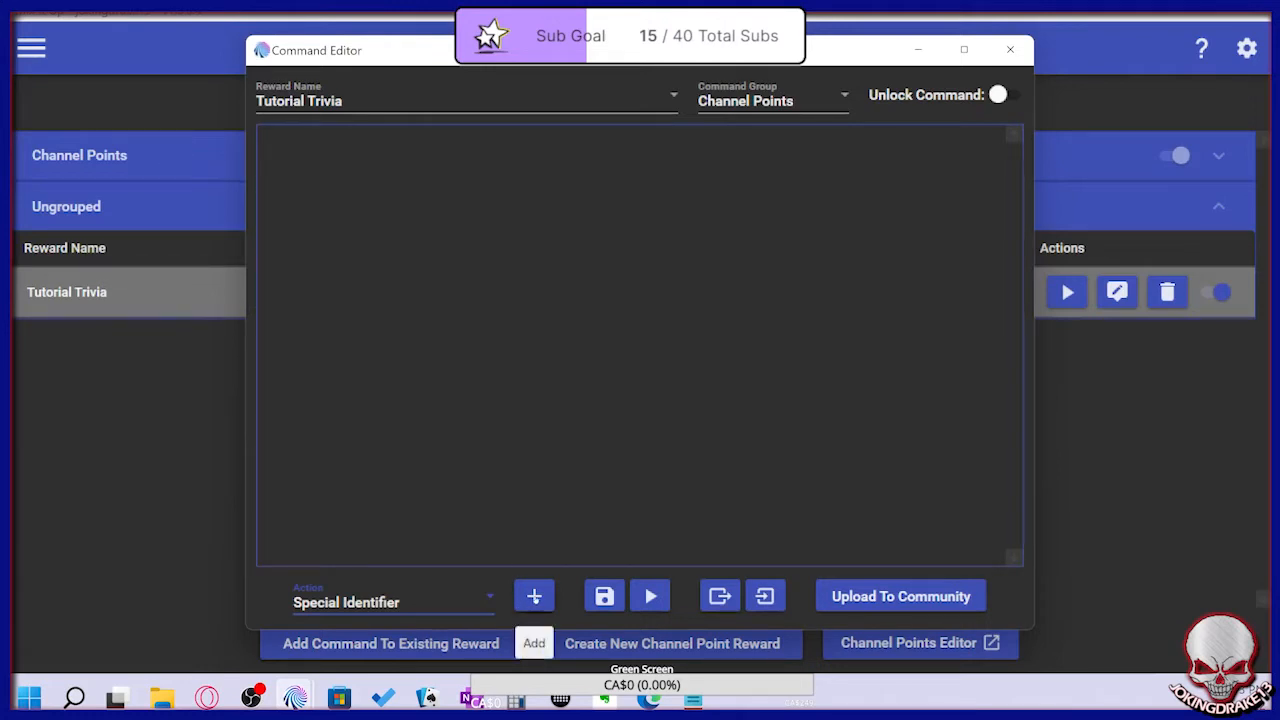
click(533, 598)
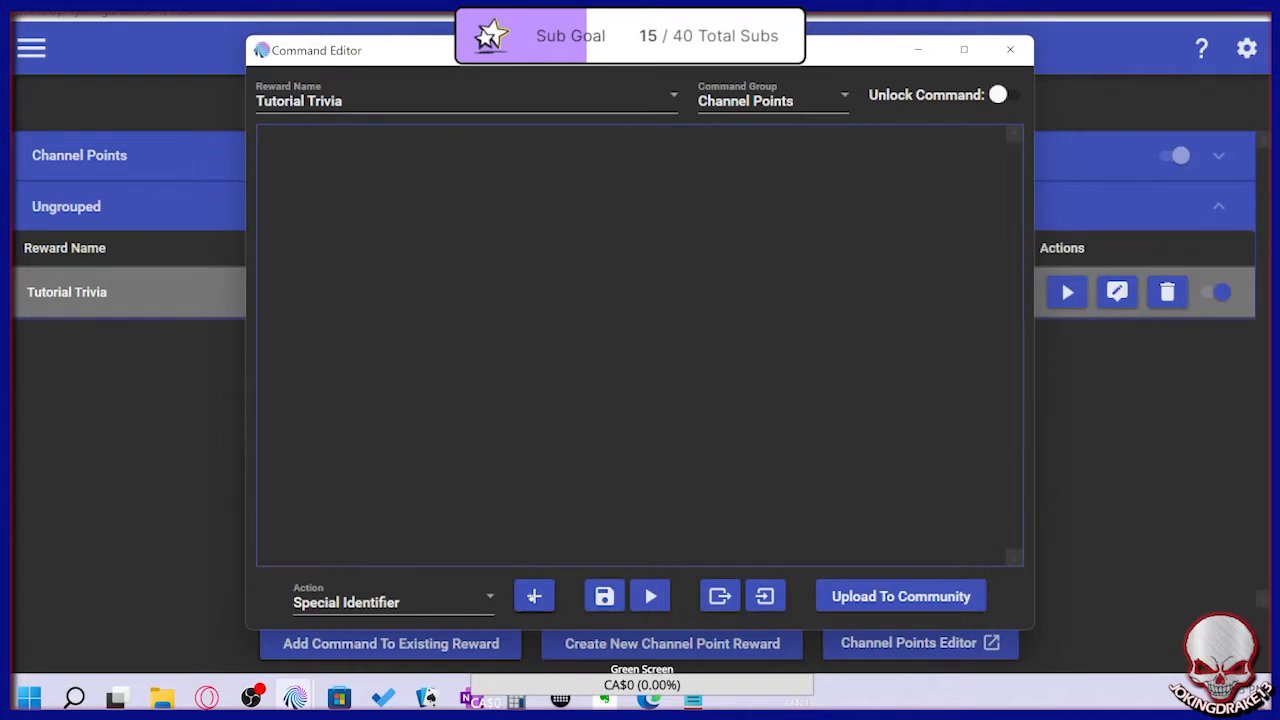
click(533, 596)
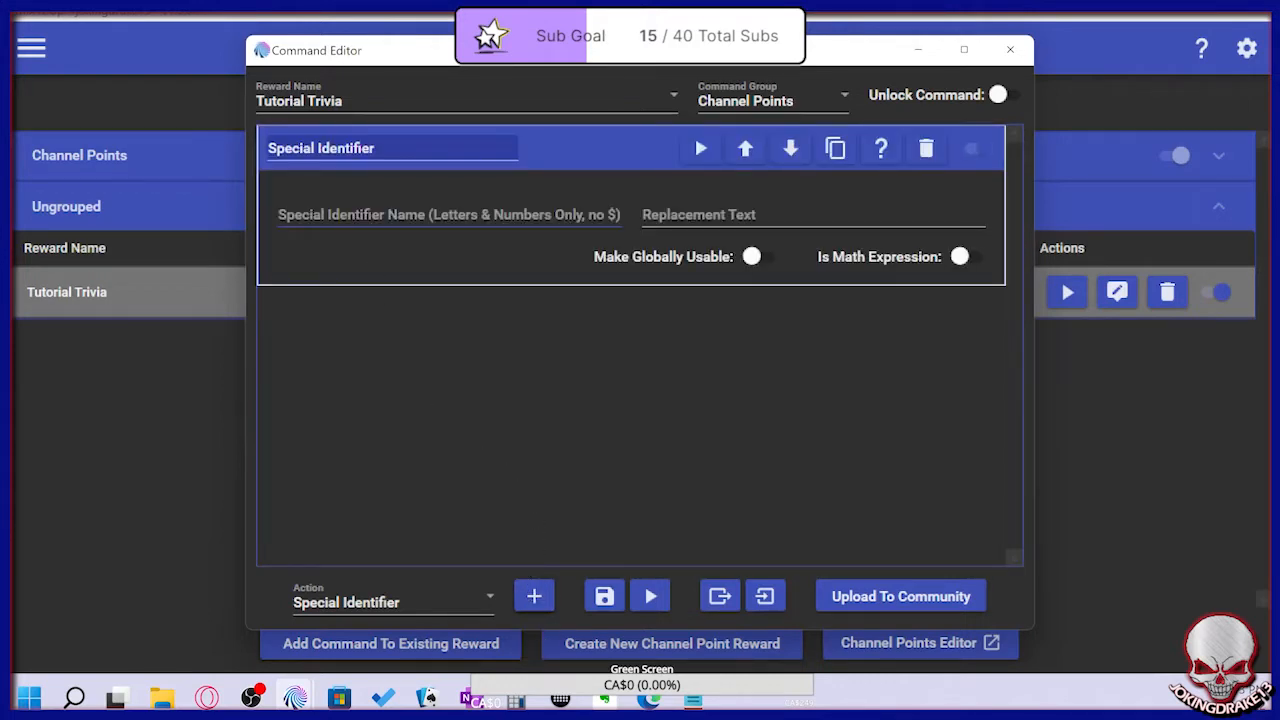
Name the special identifier tutorialline, set its replacement text to $randomnumber4, and make it globally usable
click(365, 216)
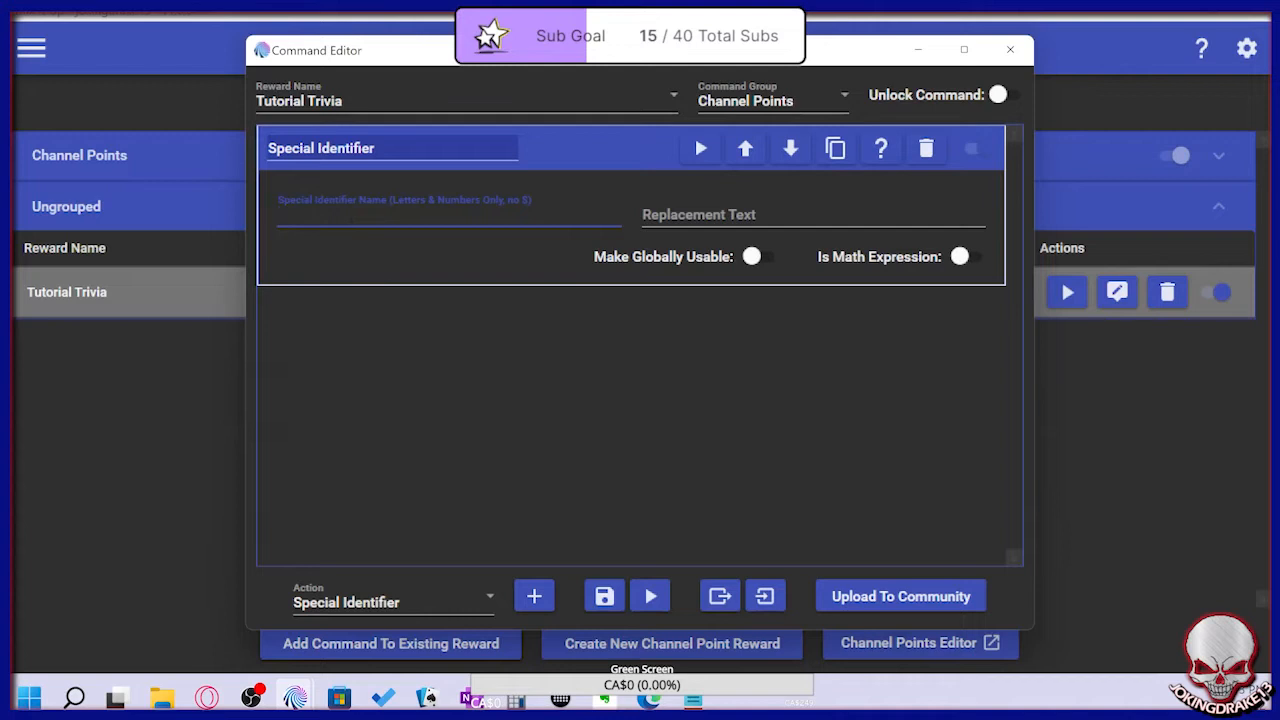
text(m)
key(BackSpace)
text(tutorialline)
key(Tab)
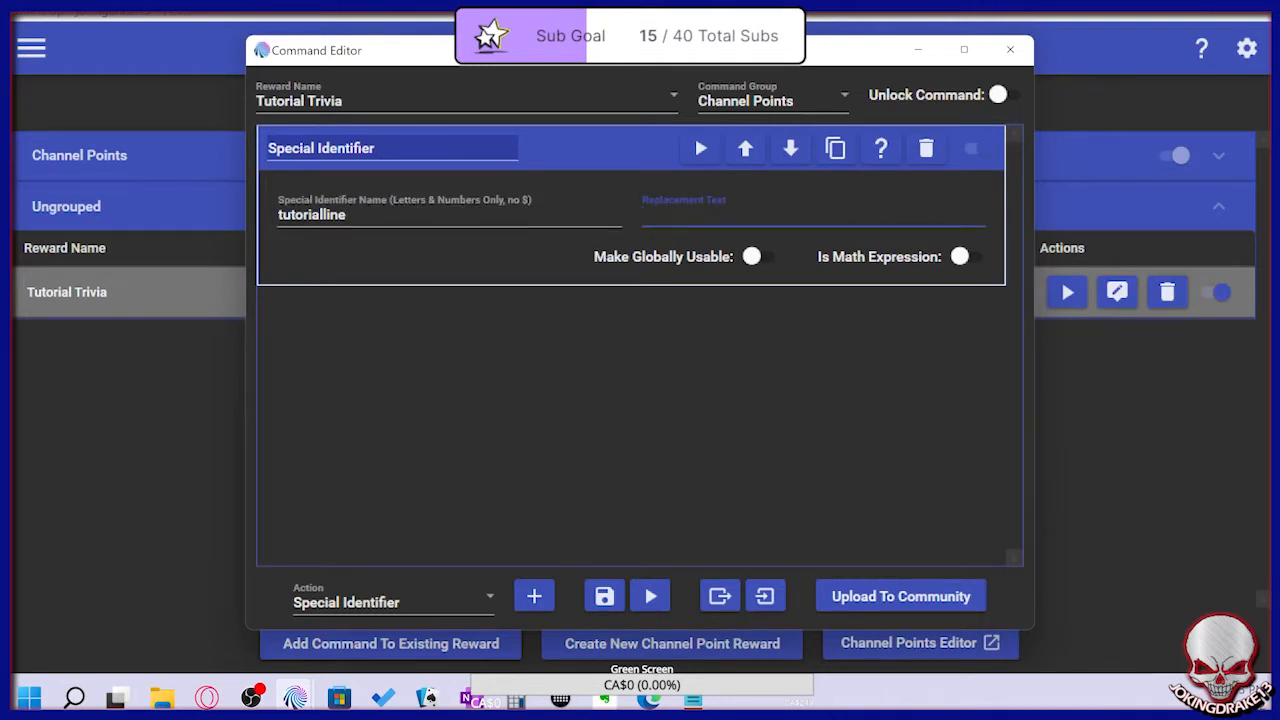
text($)
text(randomnumber)
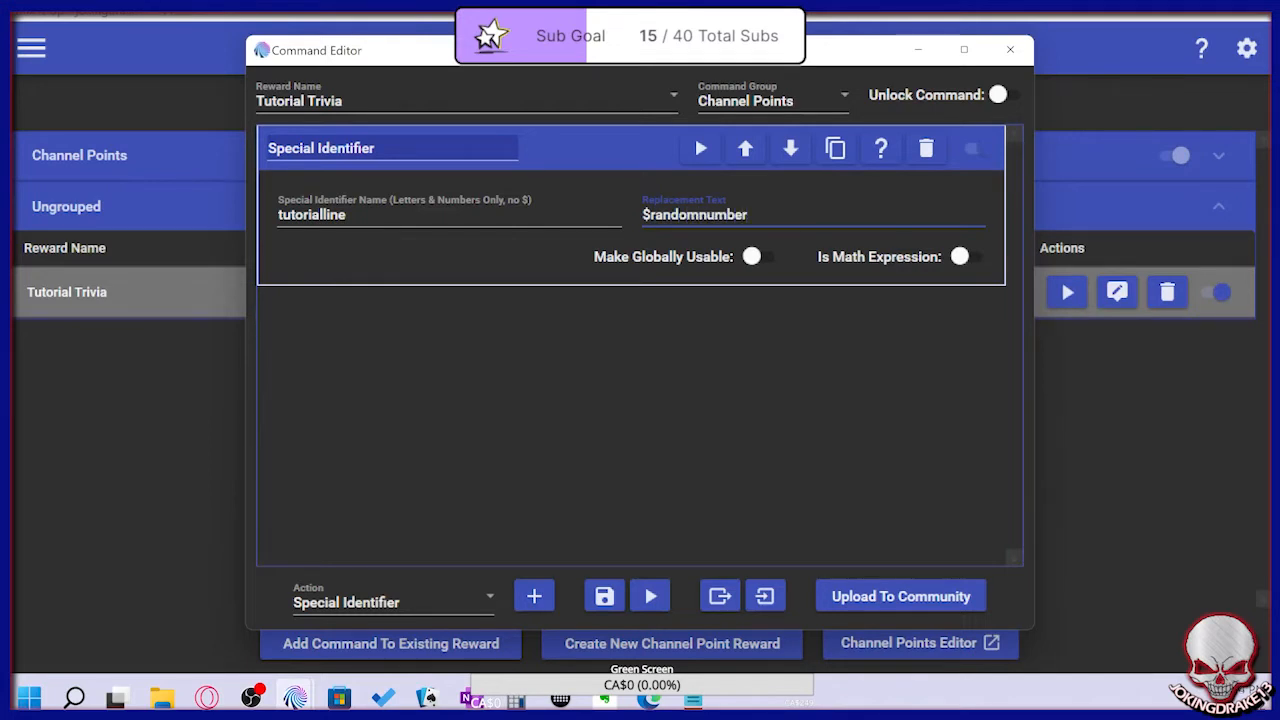
text(4)
click(757, 259)
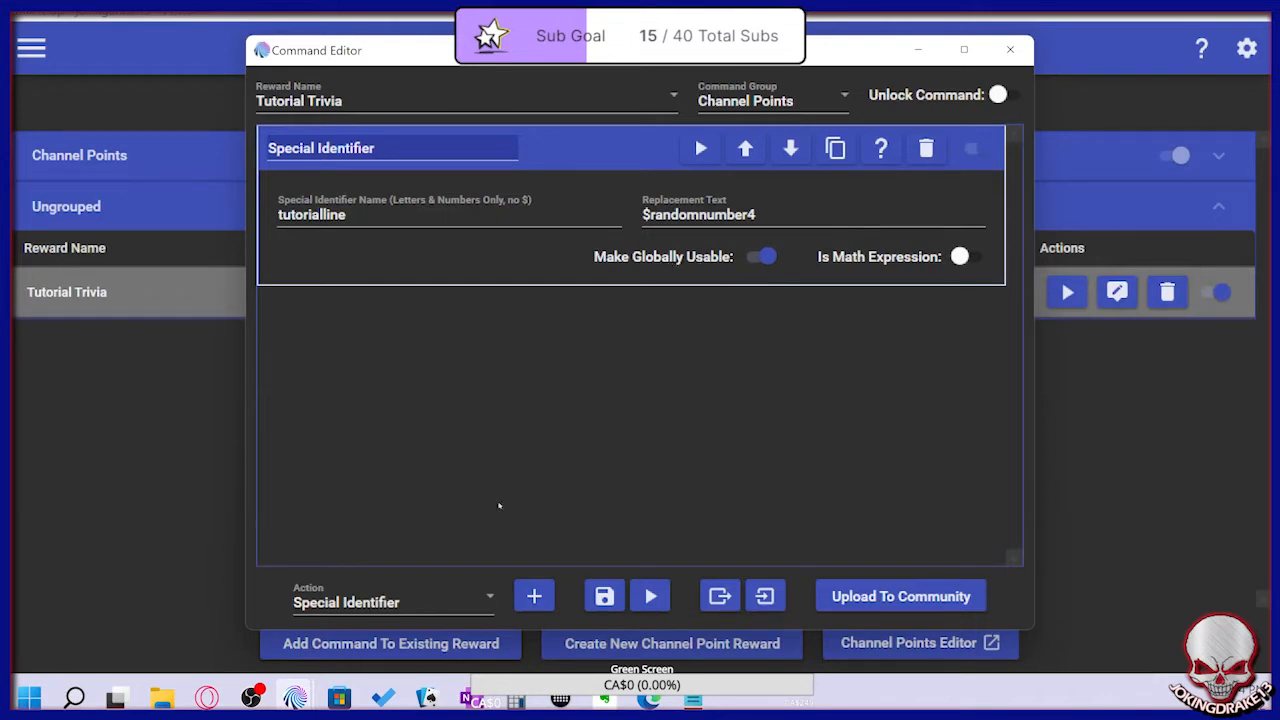
Add a File (Read & Write) action to the command and rename it Tutorial Questions Read
click(491, 599)
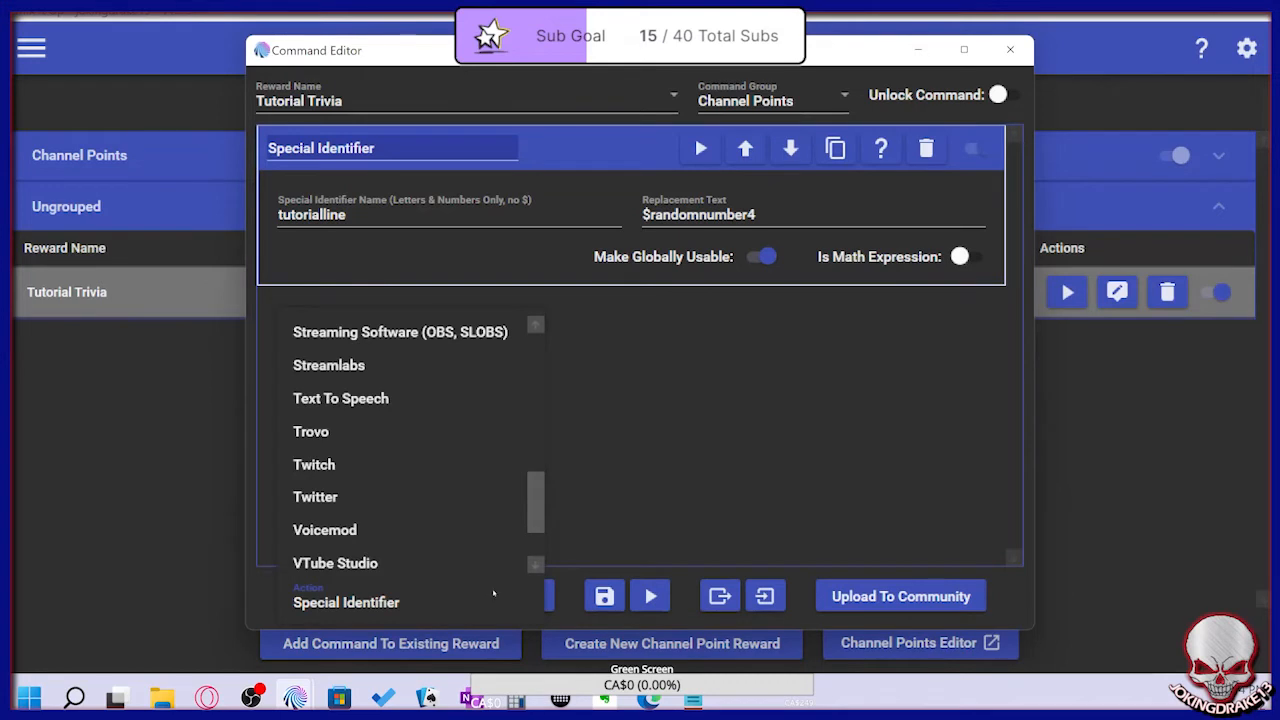
scroll(533, 513, down, 1)
scroll(533, 513, up, 1)
drag(533, 513, 538, 402)
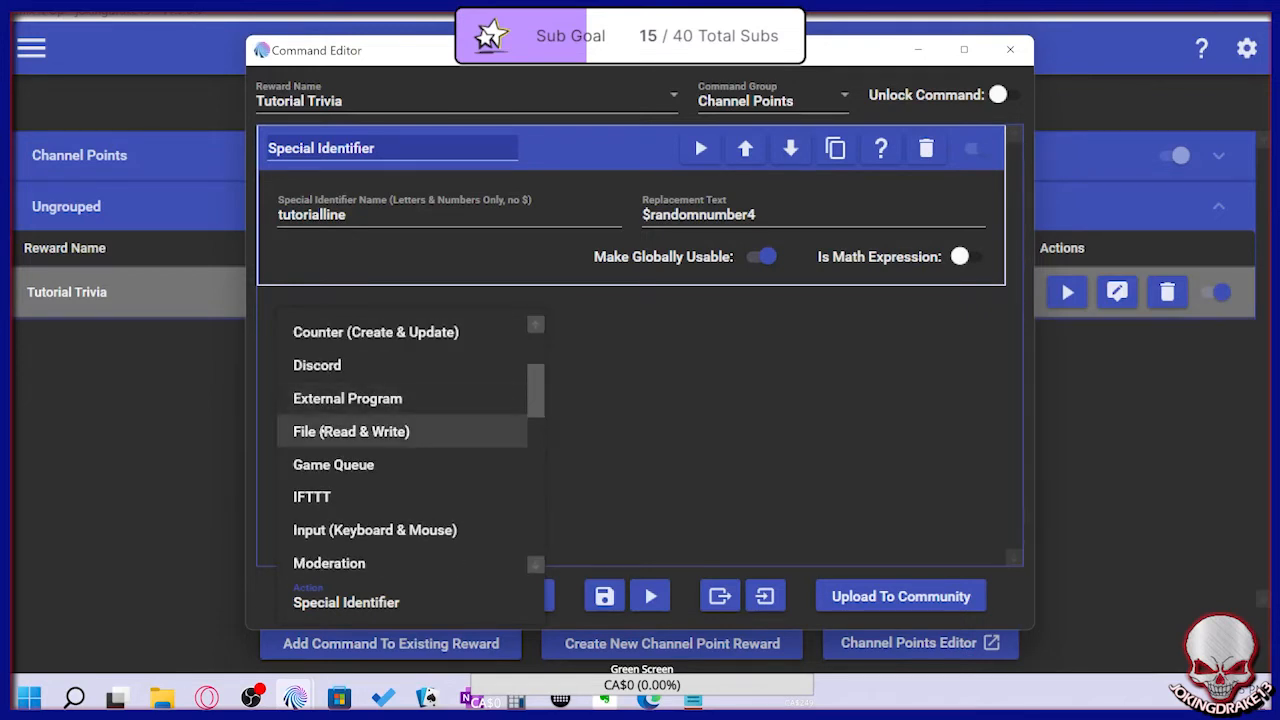
click(369, 433)
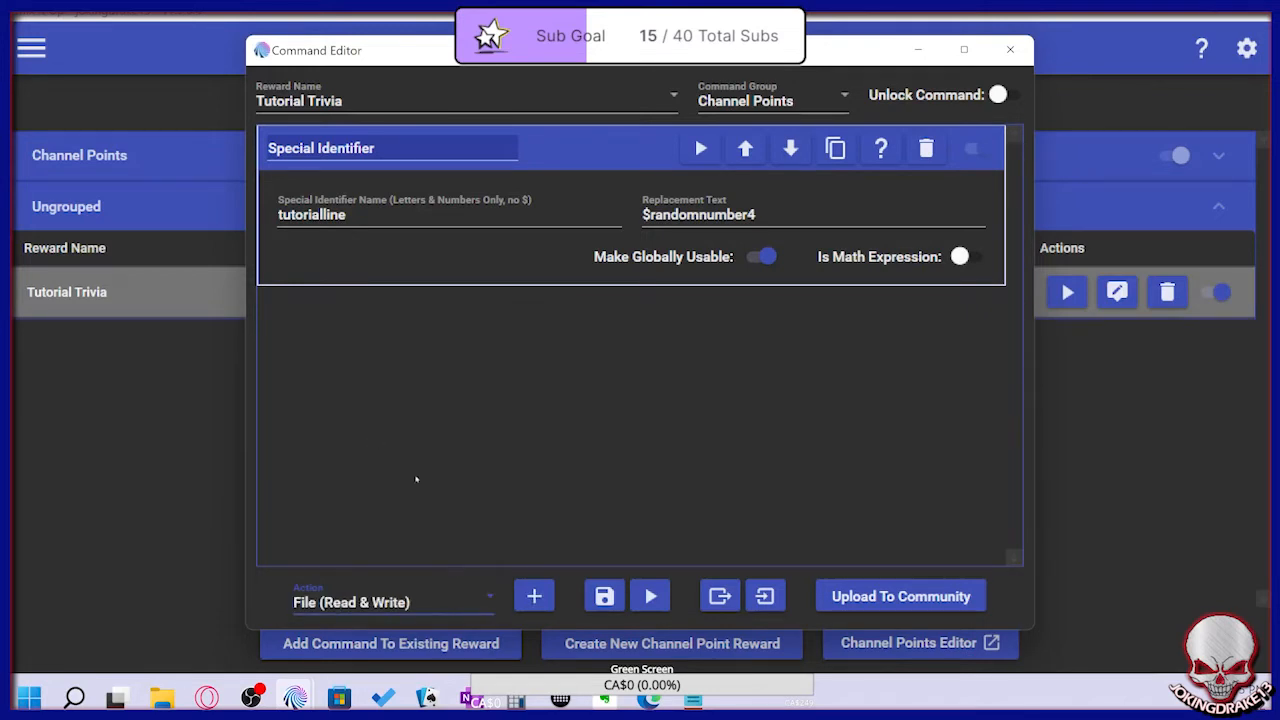
click(538, 596)
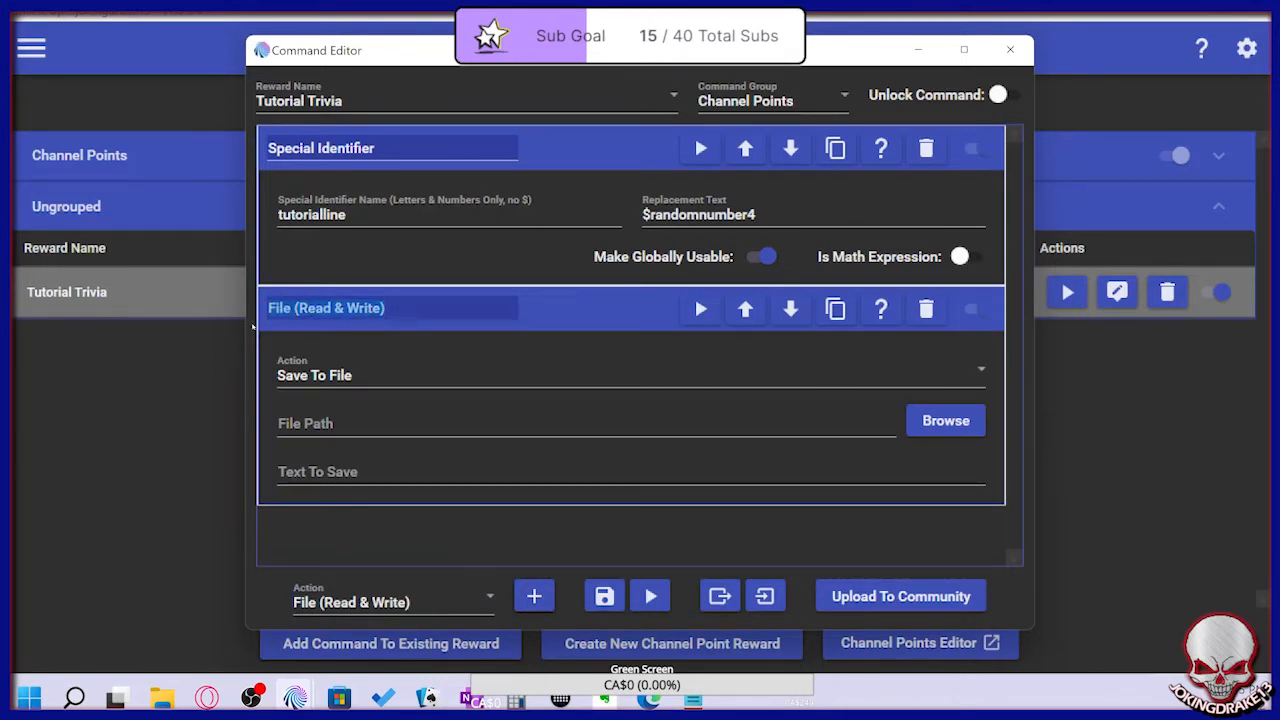
text(Tut)
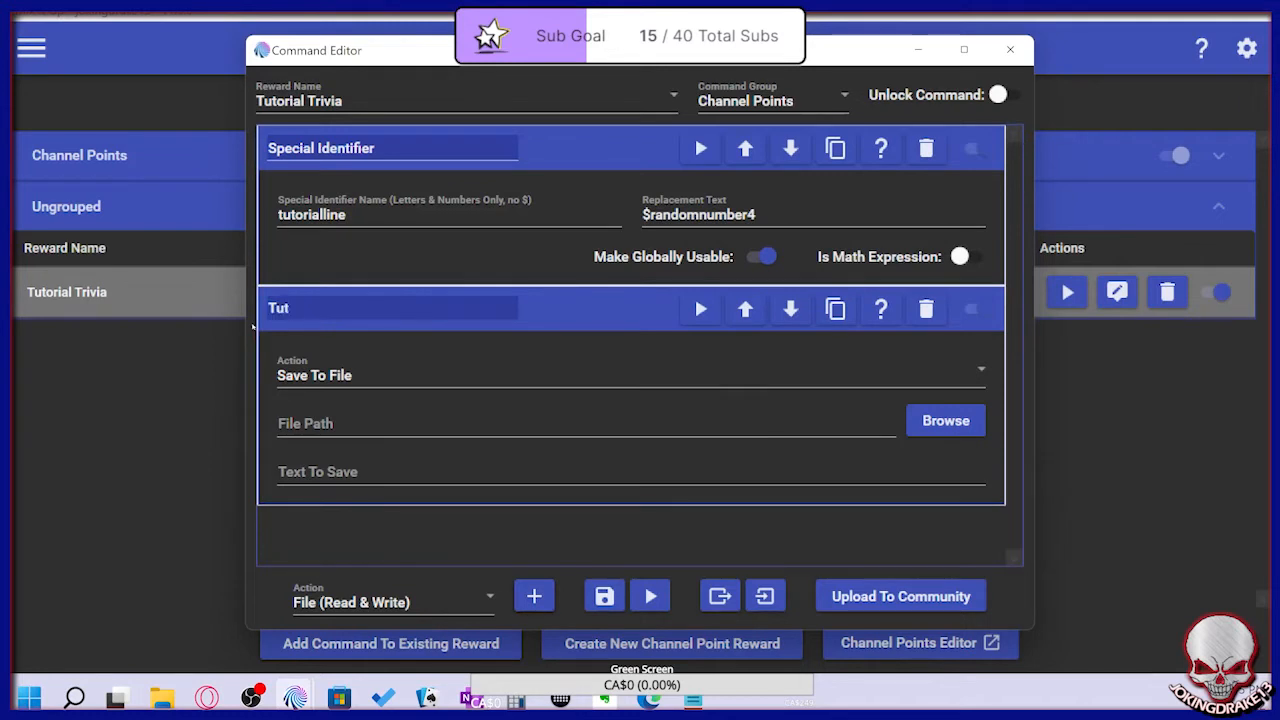
text(orial Questions)
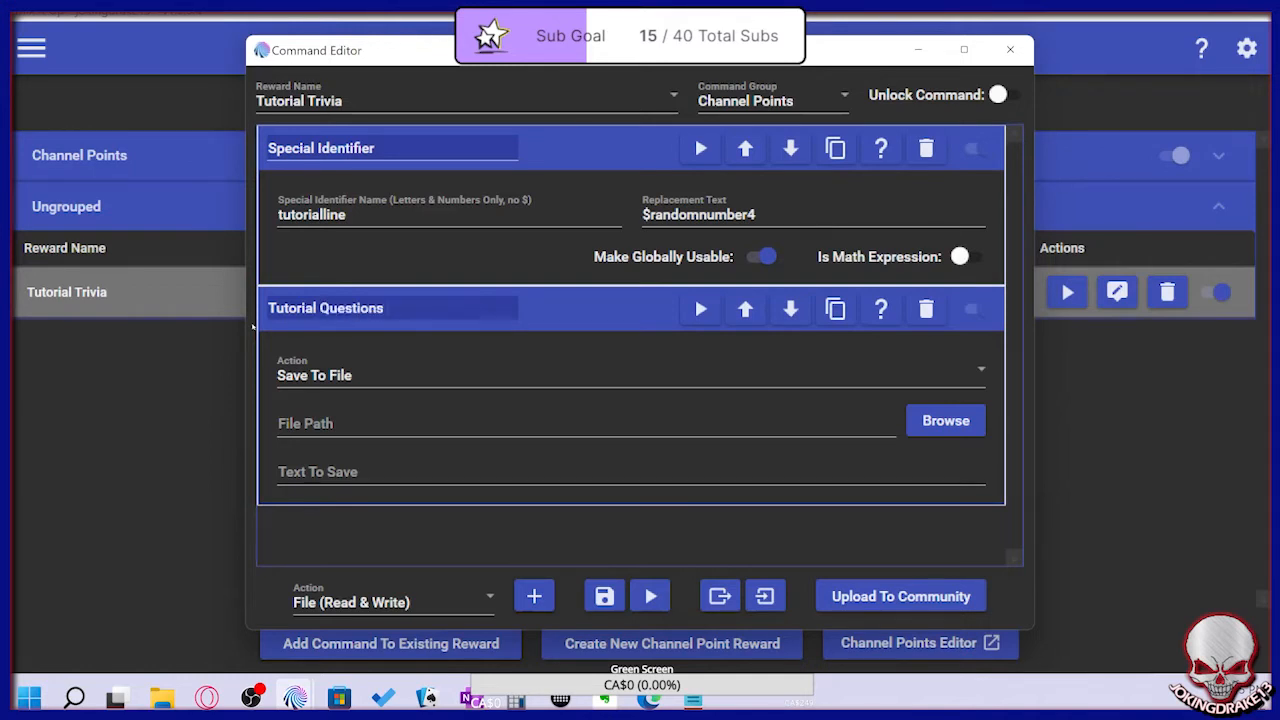
text( Read)
Set the Tutorial Questions Read action to Read Specific Line From File, using the Tutorial Questions text file
click(449, 376)
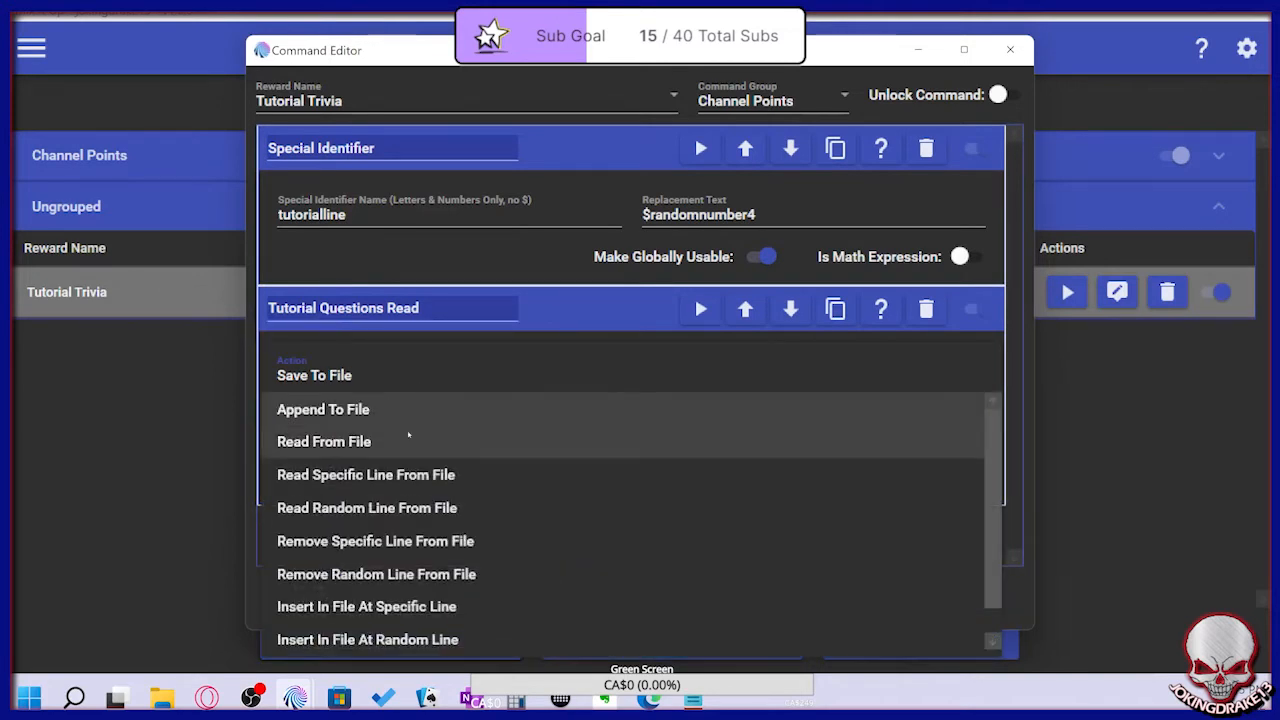
click(404, 476)
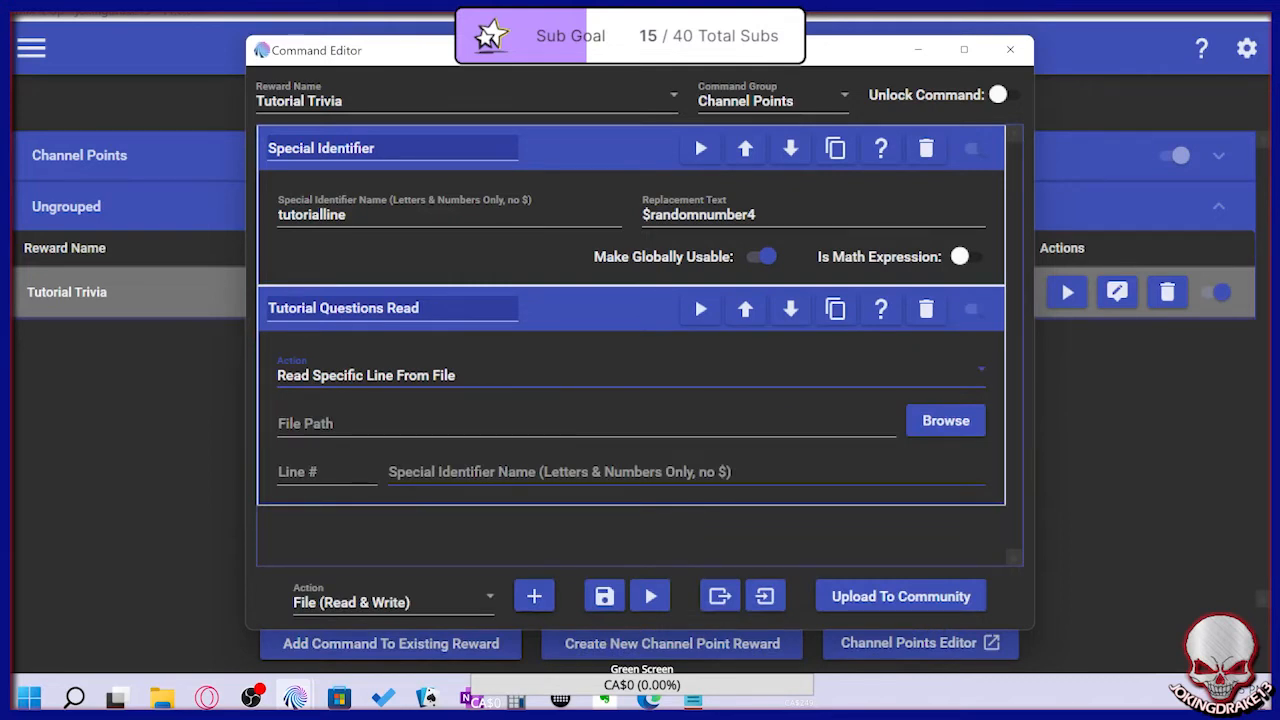
click(940, 424)
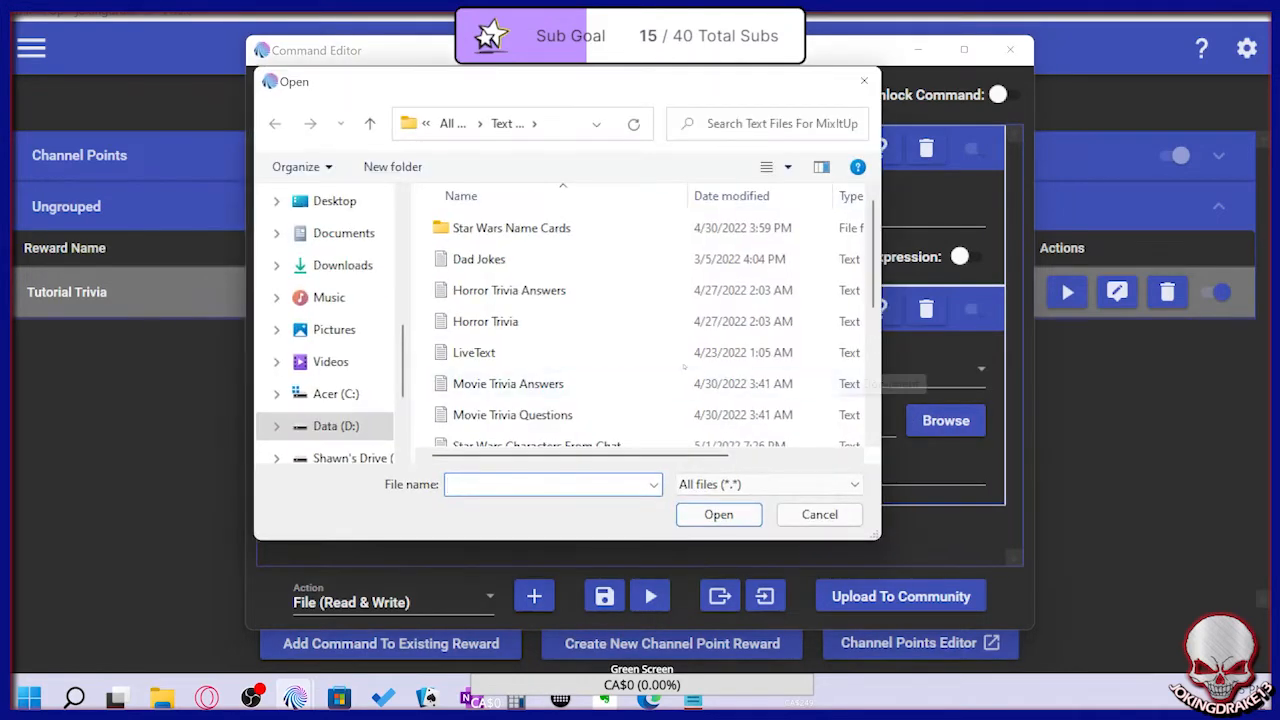
scroll(540, 345, down, 3)
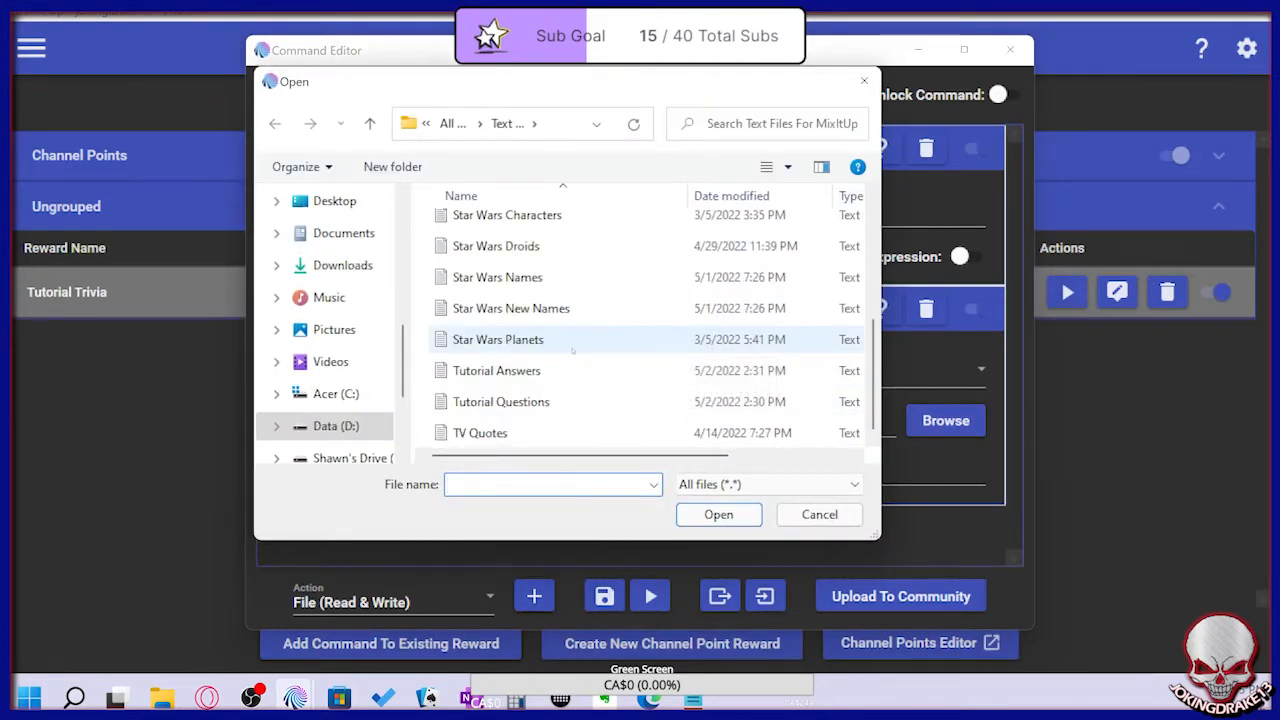
click(537, 402)
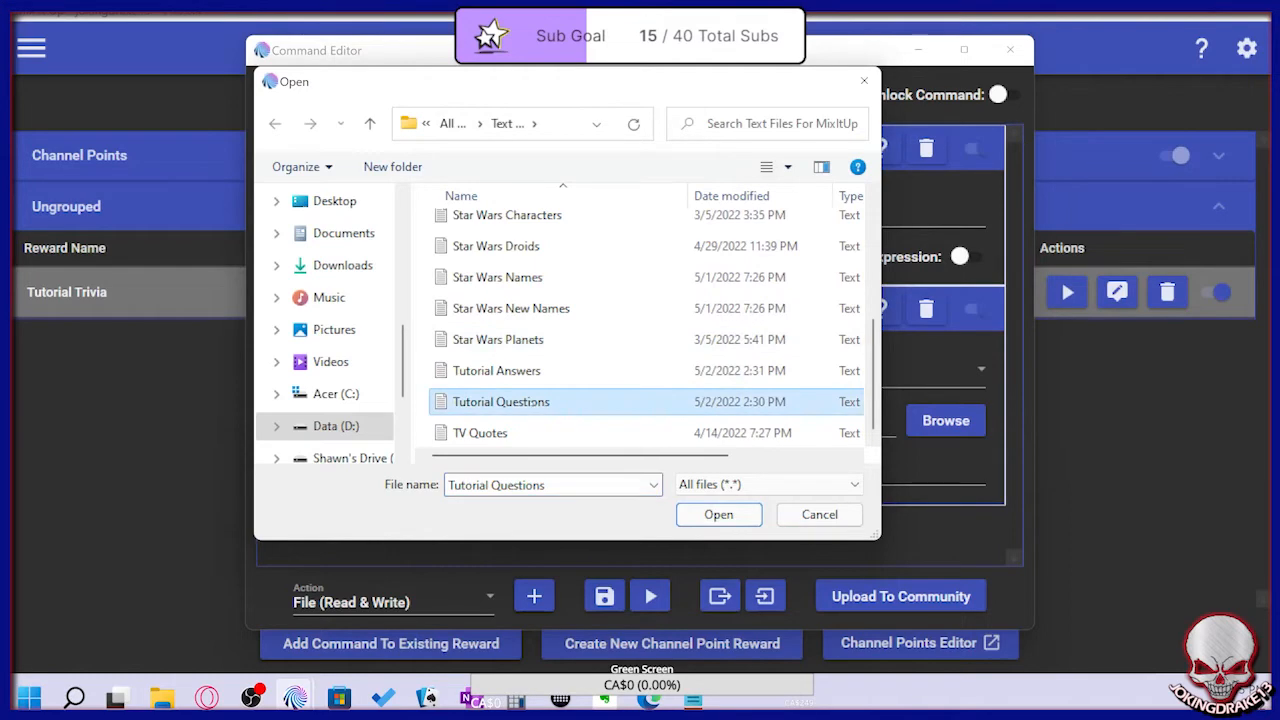
click(718, 514)
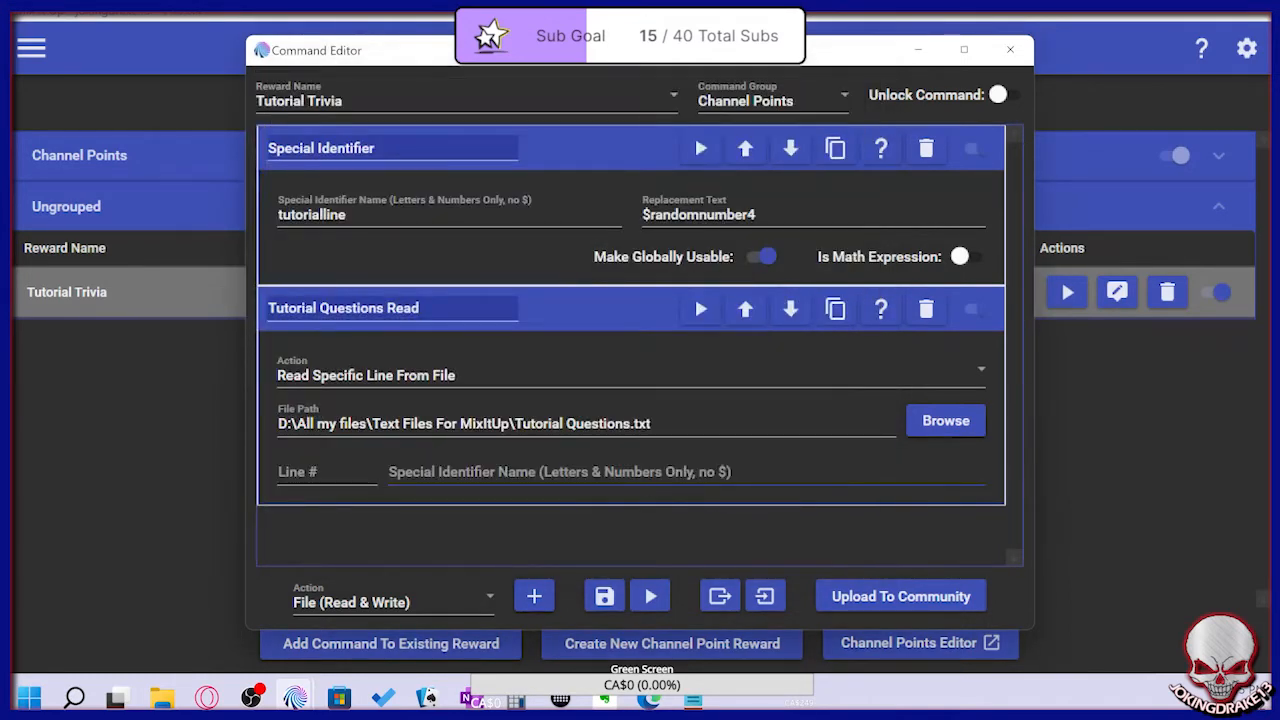
Set the questions file's line number to $tutorialline and its special identifier name to tutorialquestion
click(327, 472)
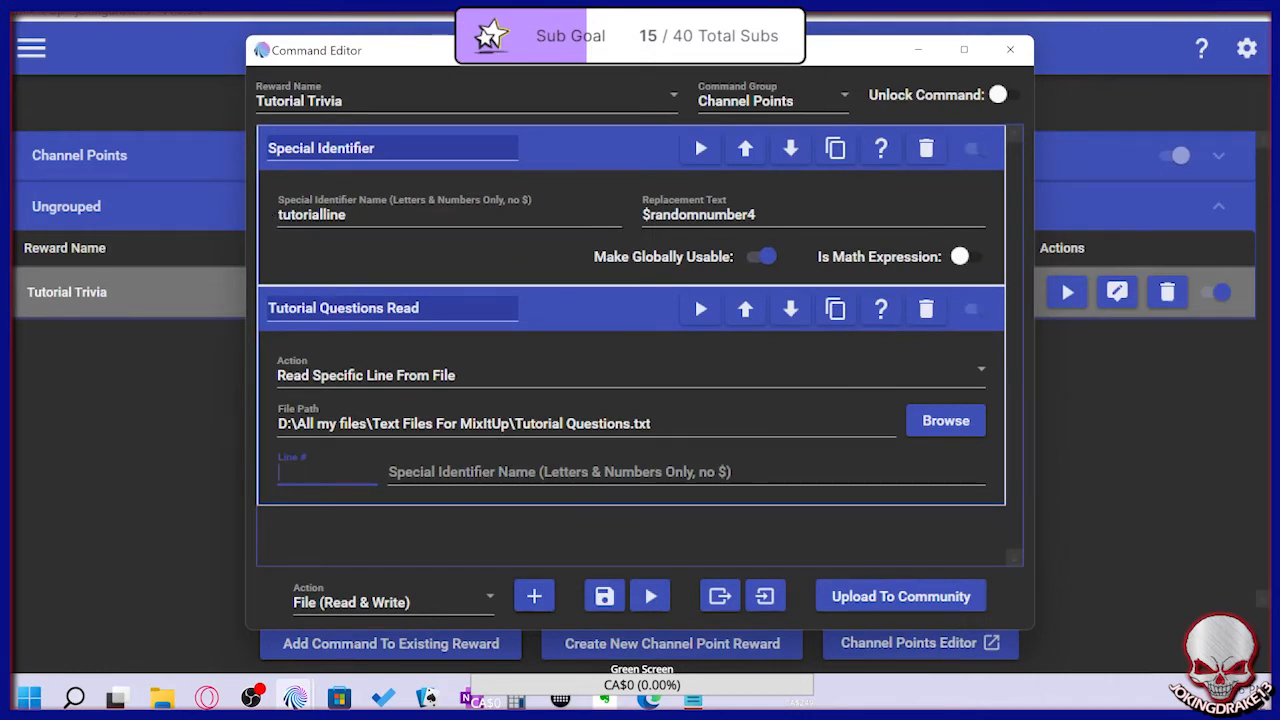
text($tutorialline)
key(Tab)
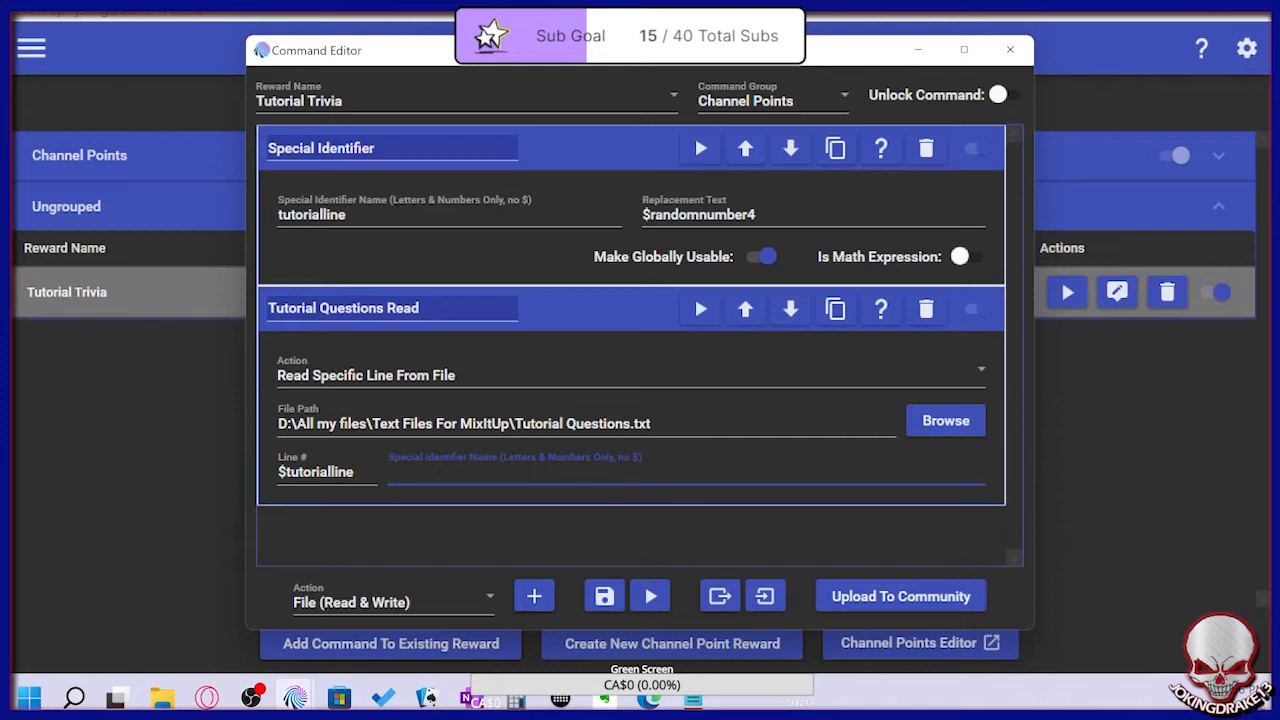
text(tutorialquestion)
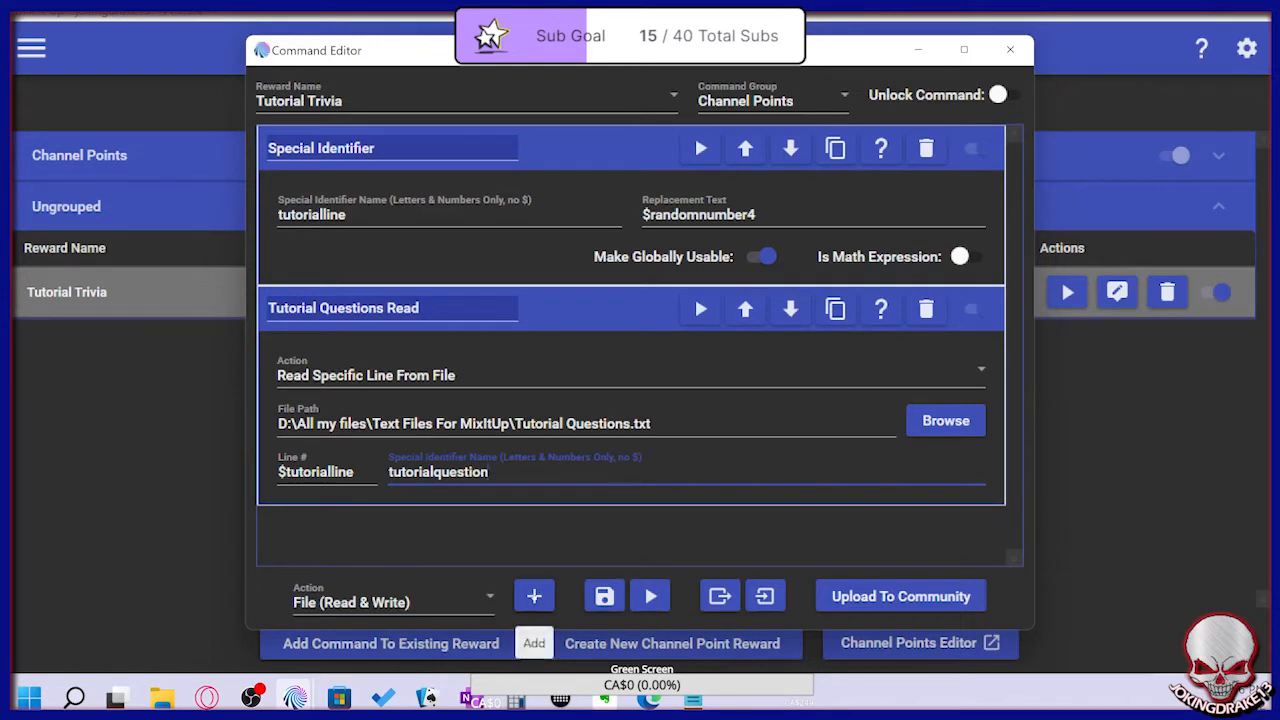
Add a second File (Read & Write) action that reads a specific line from the Tutorial Answers text file
click(534, 596)
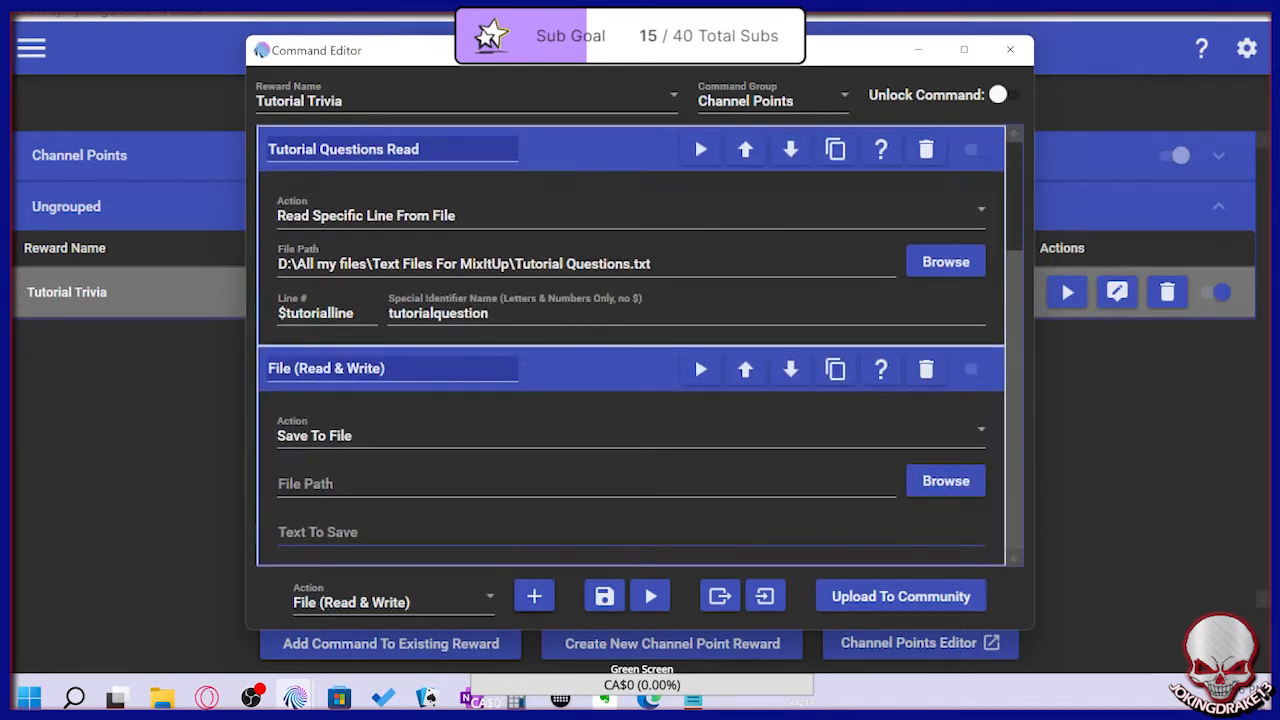
click(388, 440)
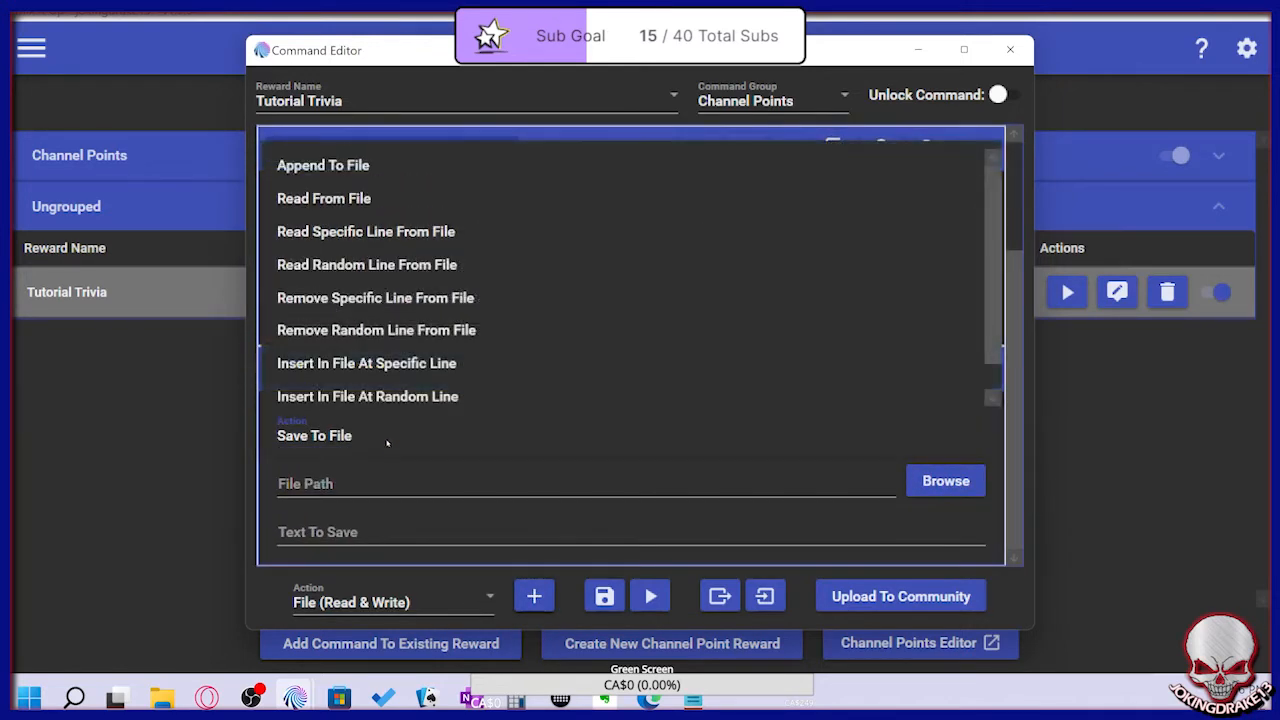
click(365, 232)
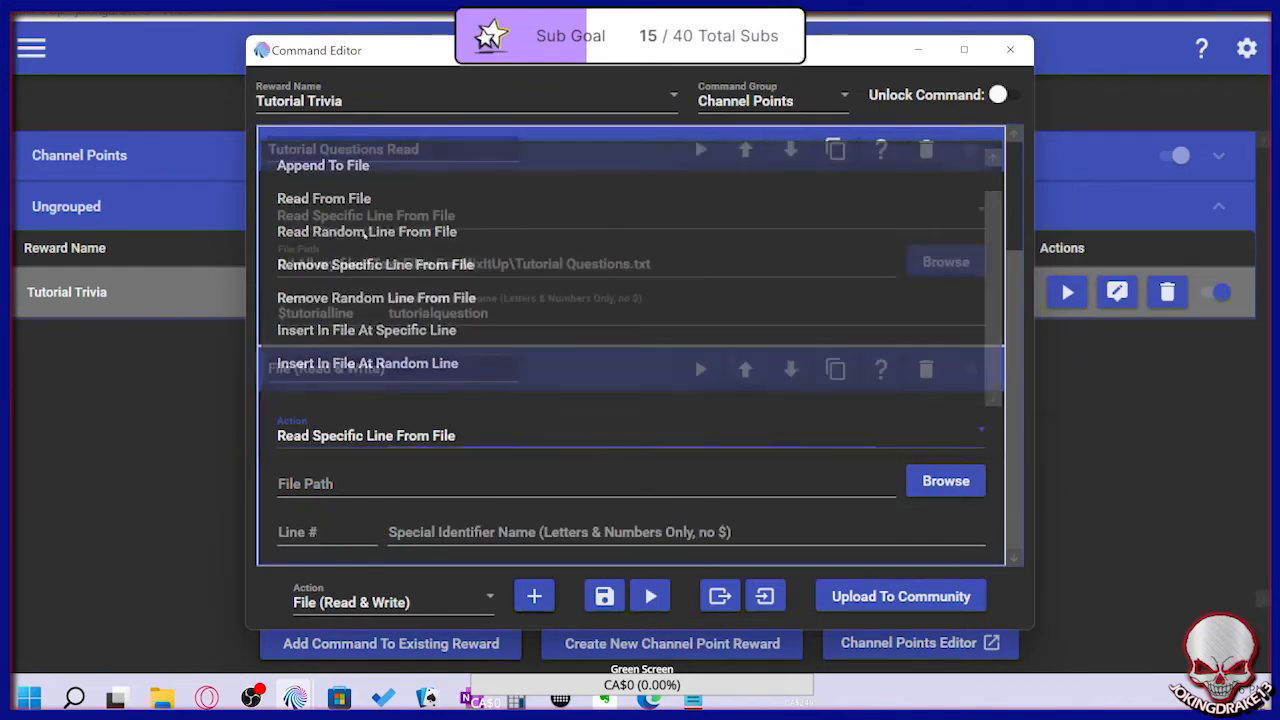
click(946, 481)
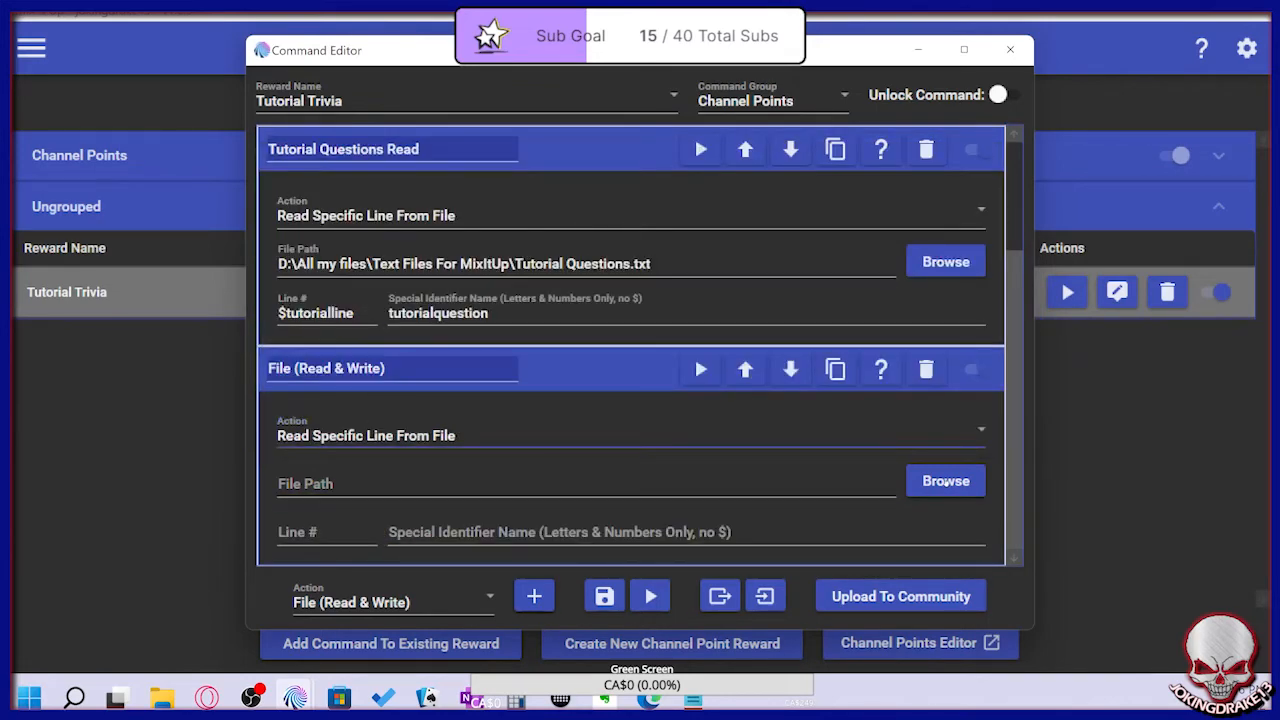
scroll(607, 300, down, 5)
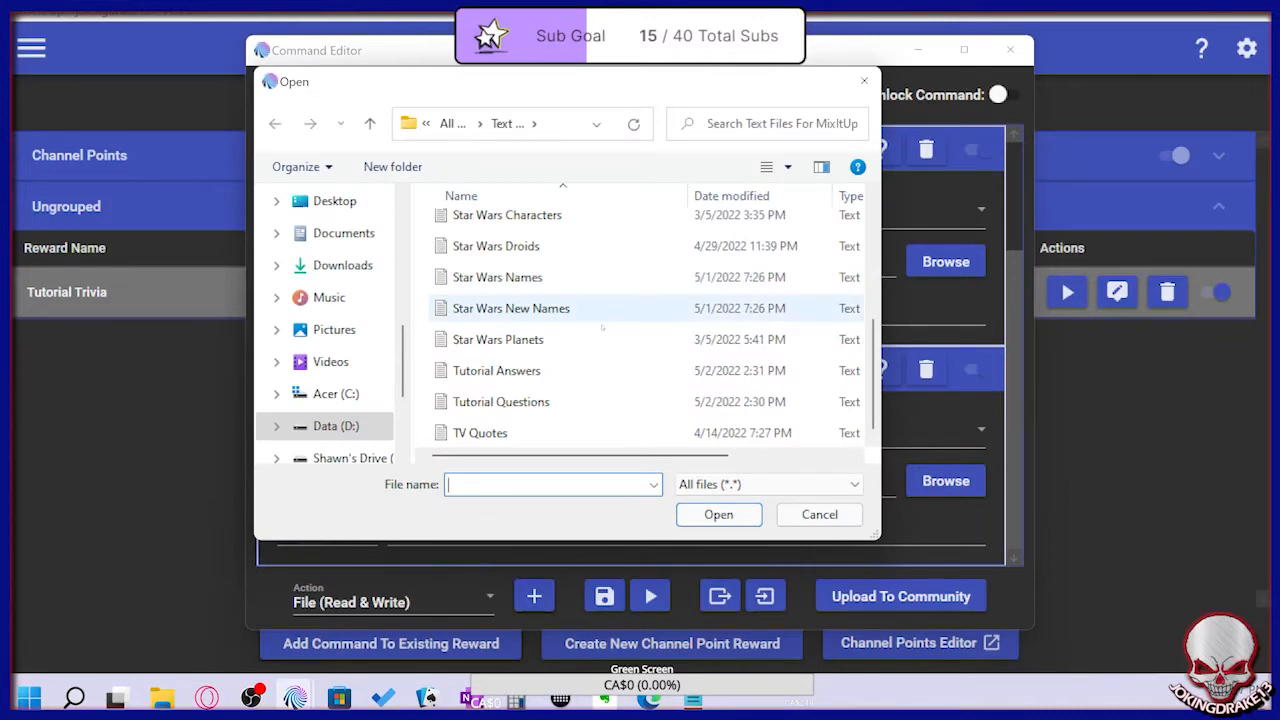
click(541, 371)
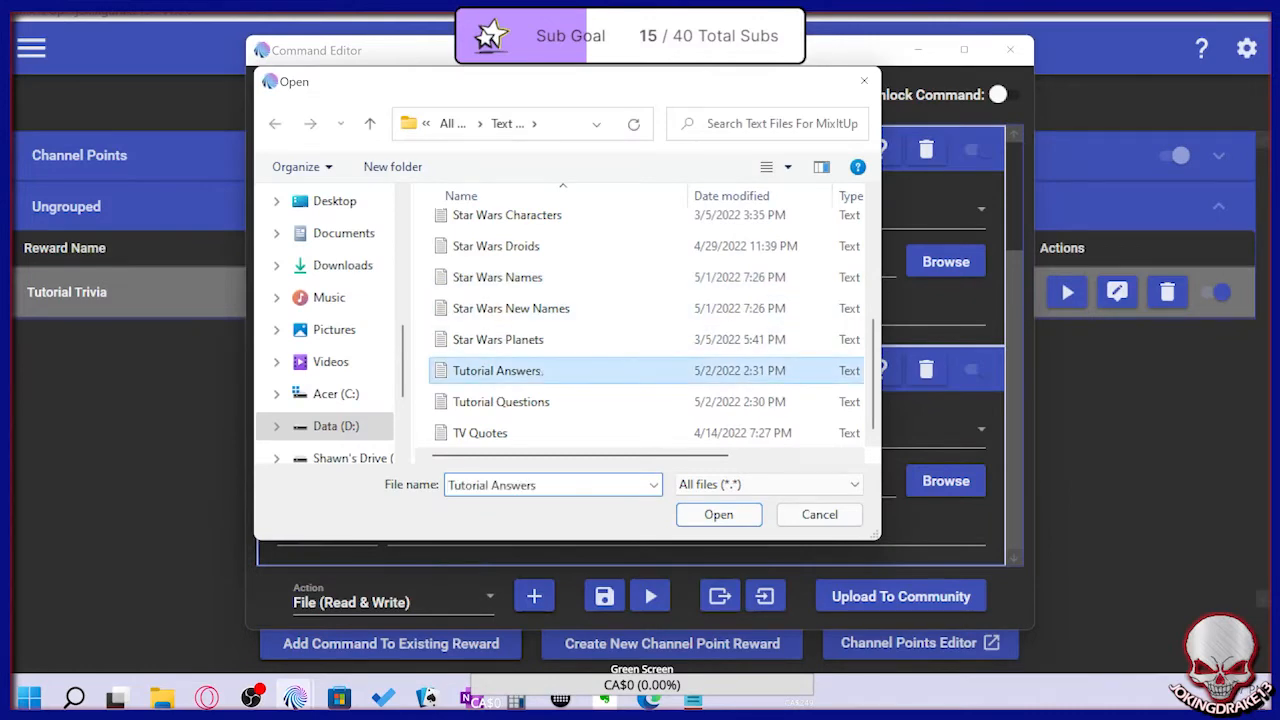
click(718, 514)
Set the answers file's line number to $tutorialline and its special identifier name to tutorialanswer
click(327, 533)
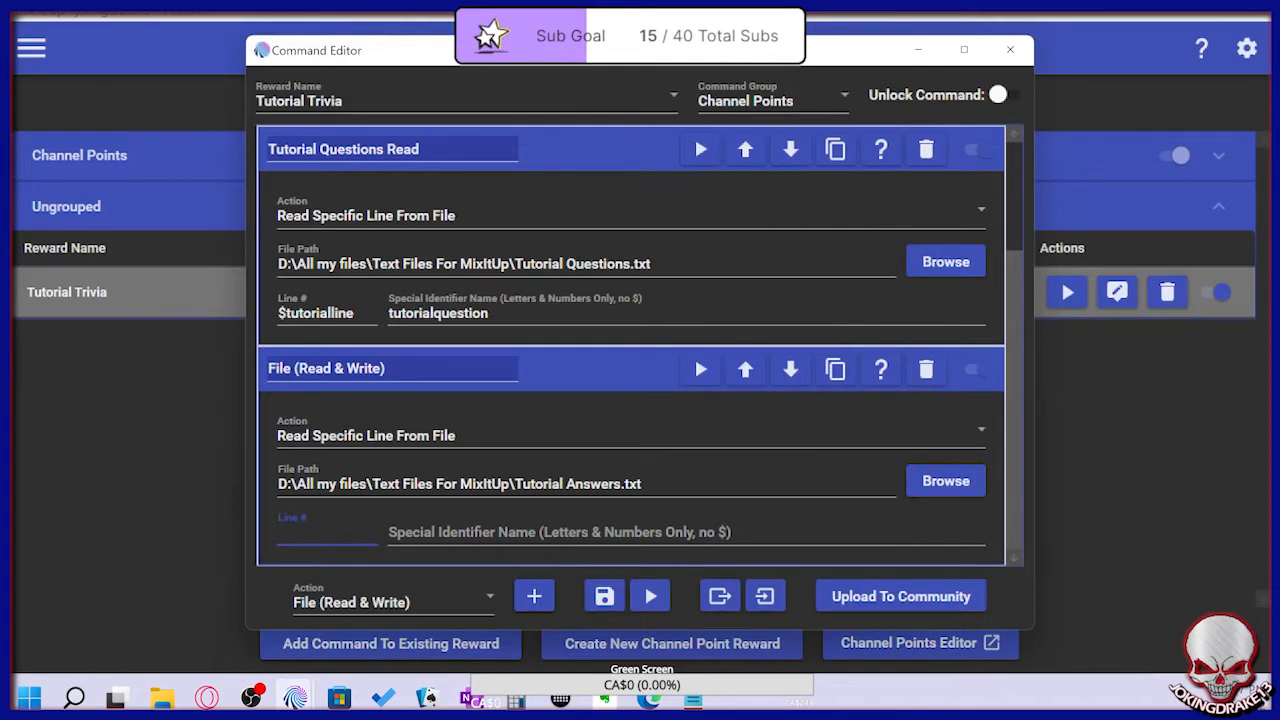
text($tutorialline)
key(Tab)
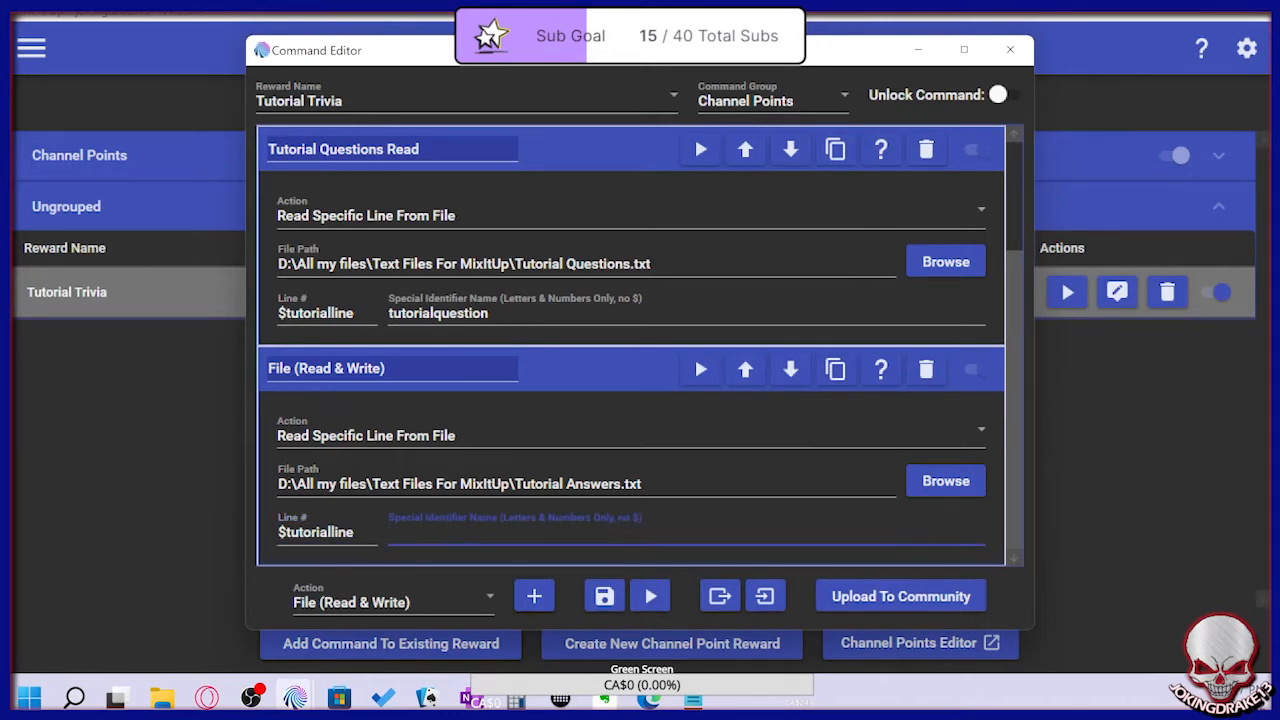
text(tut)
text(orial)
text(answe)
key(BackSpace)
text(wer)
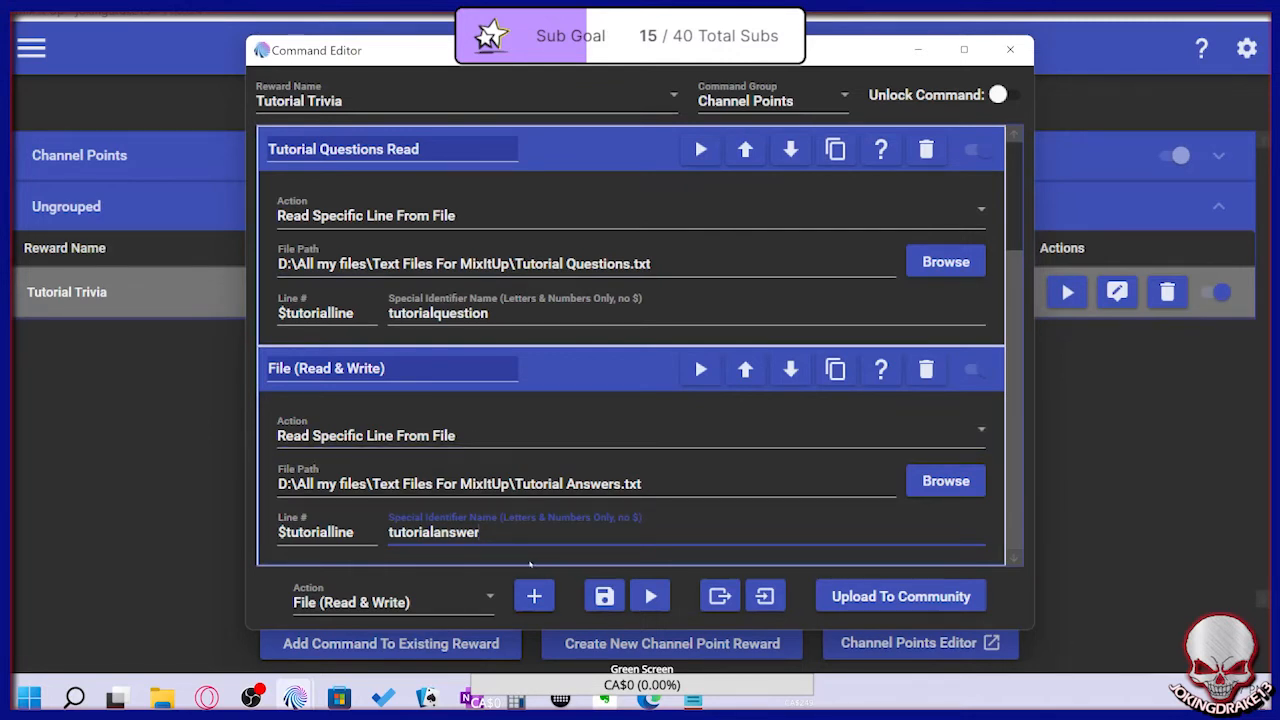
Add a Chat Message action to the Tutorial Trivia command after the two file-reading actions
click(475, 598)
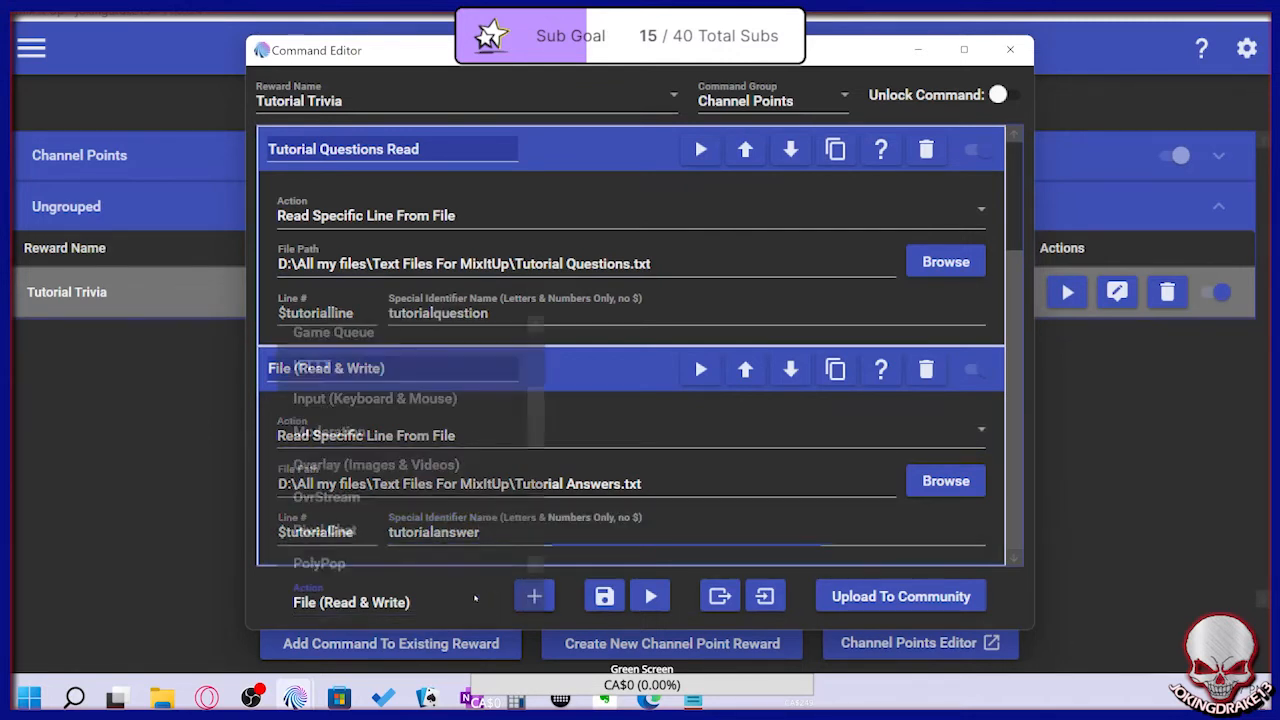
scroll(410, 450, up, 3)
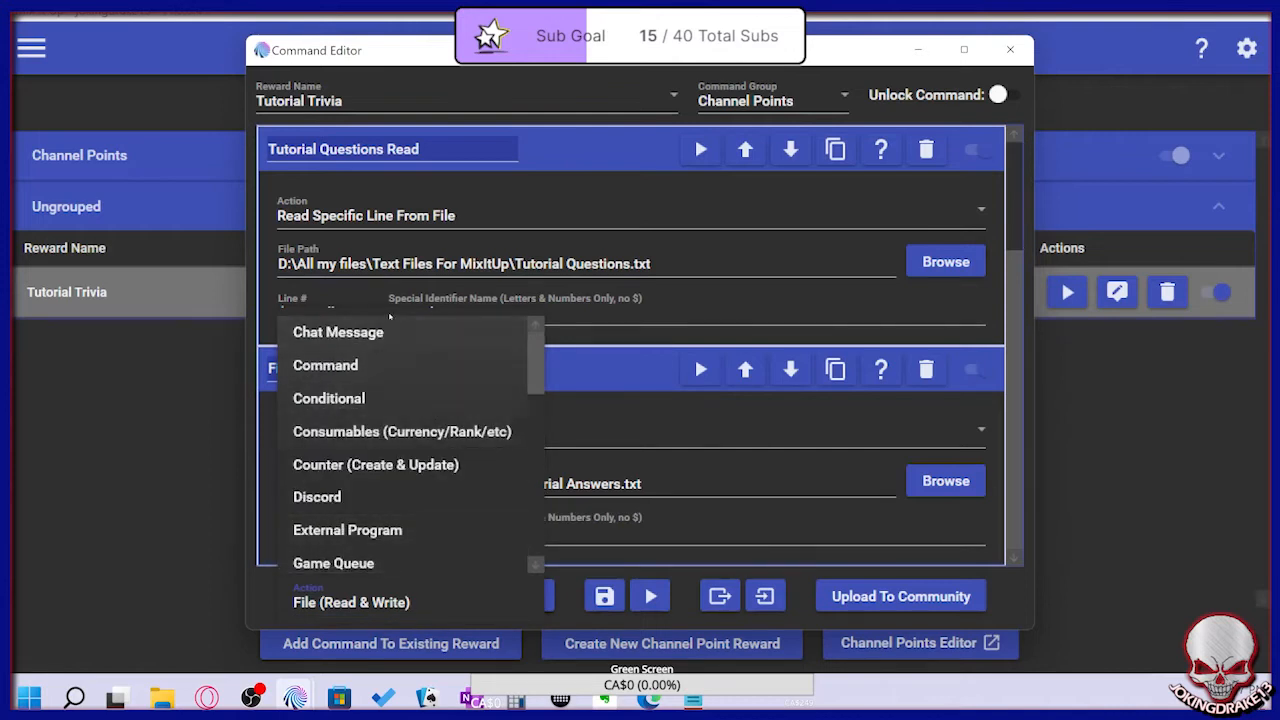
click(381, 336)
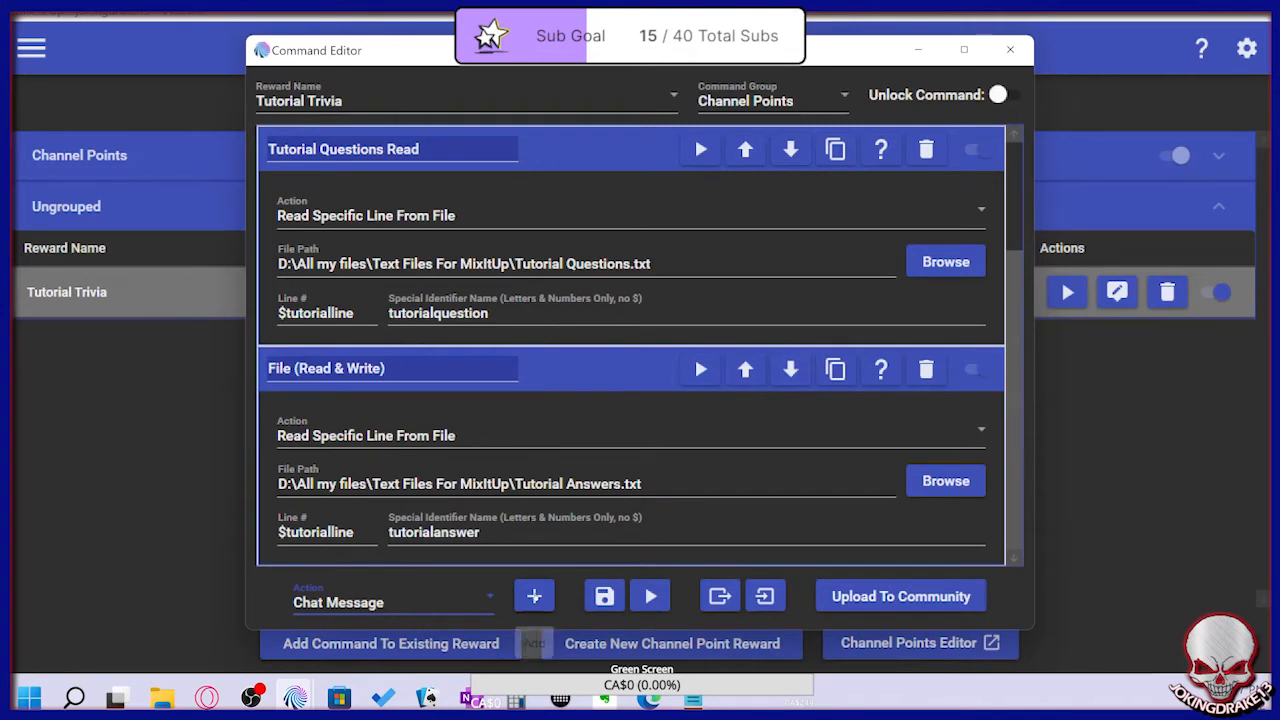
click(534, 596)
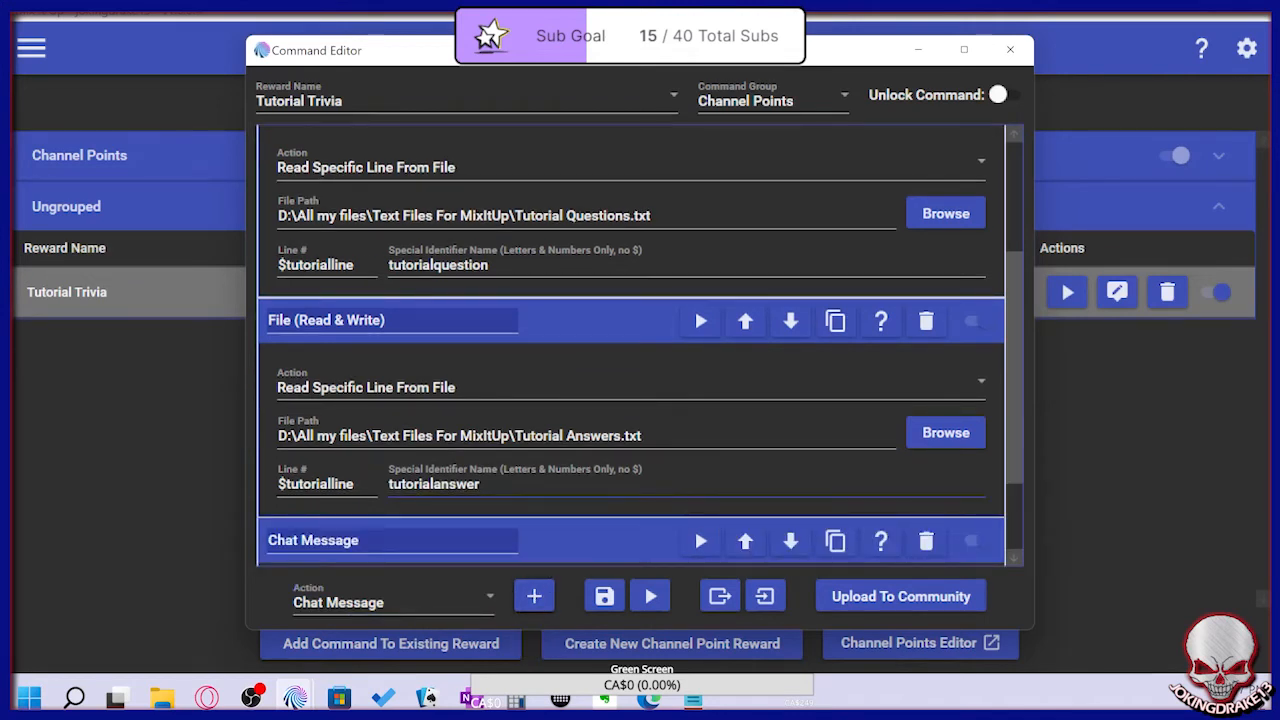
Set the new Chat Message action's text to $tutorialquestion
scroll(694, 526, down, 3)
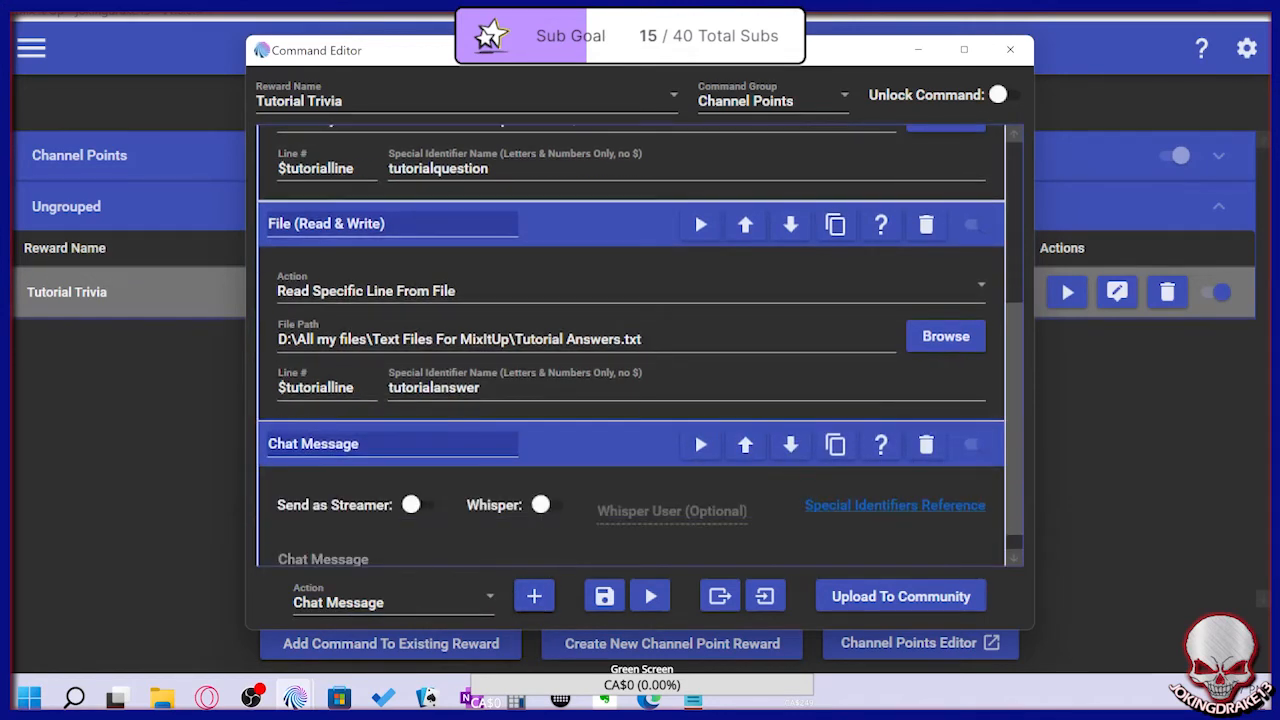
scroll(631, 500, down, 1)
click(631, 531)
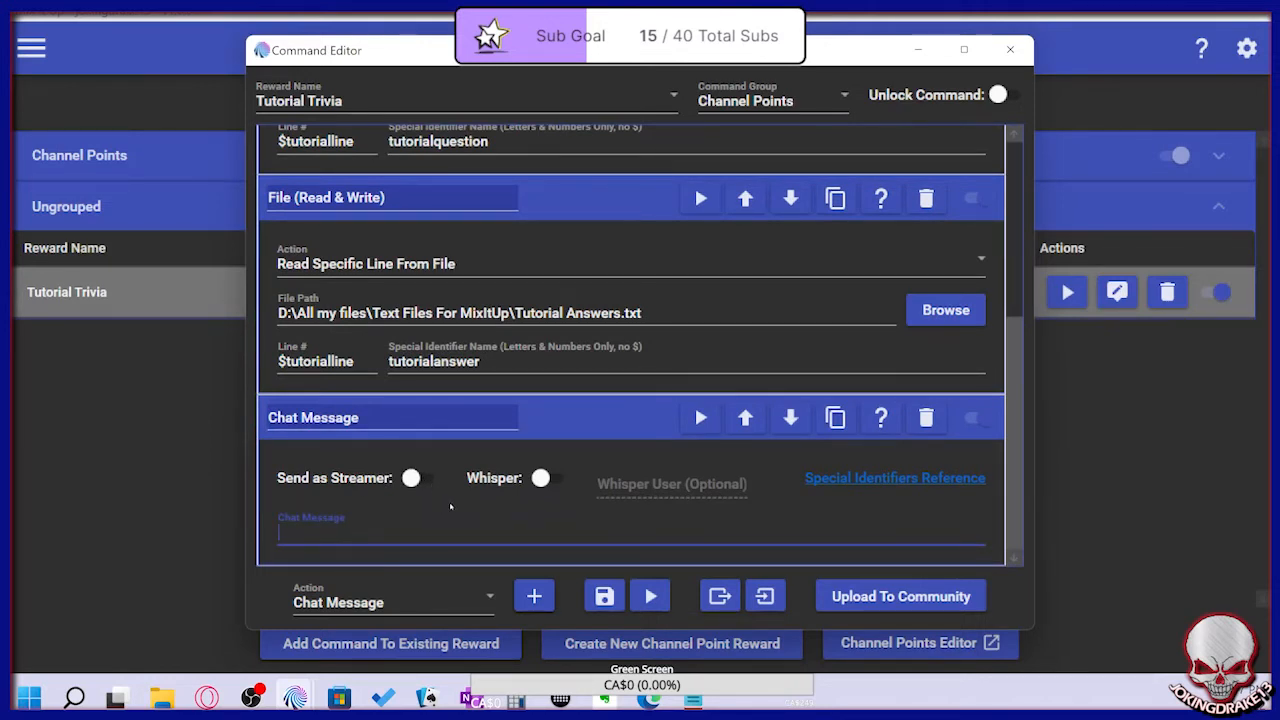
scroll(450, 507, up, 6)
scroll(694, 473, up, 1)
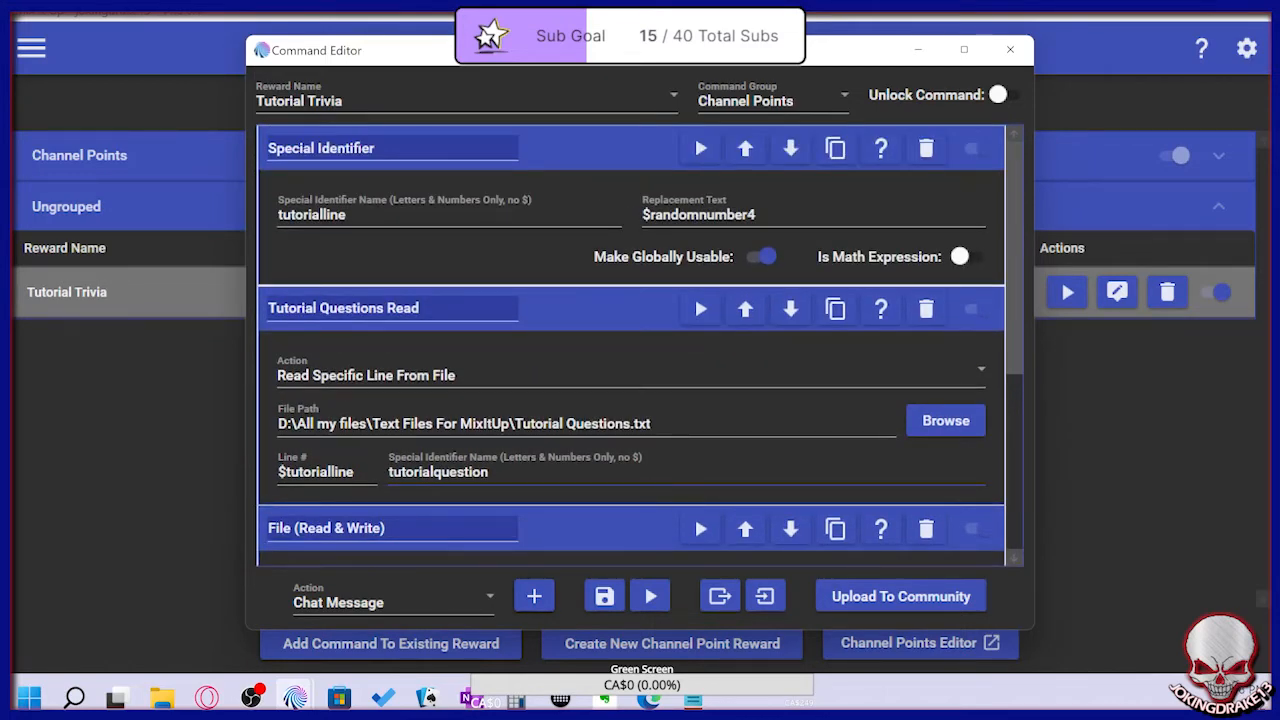
scroll(630, 345, down, 7)
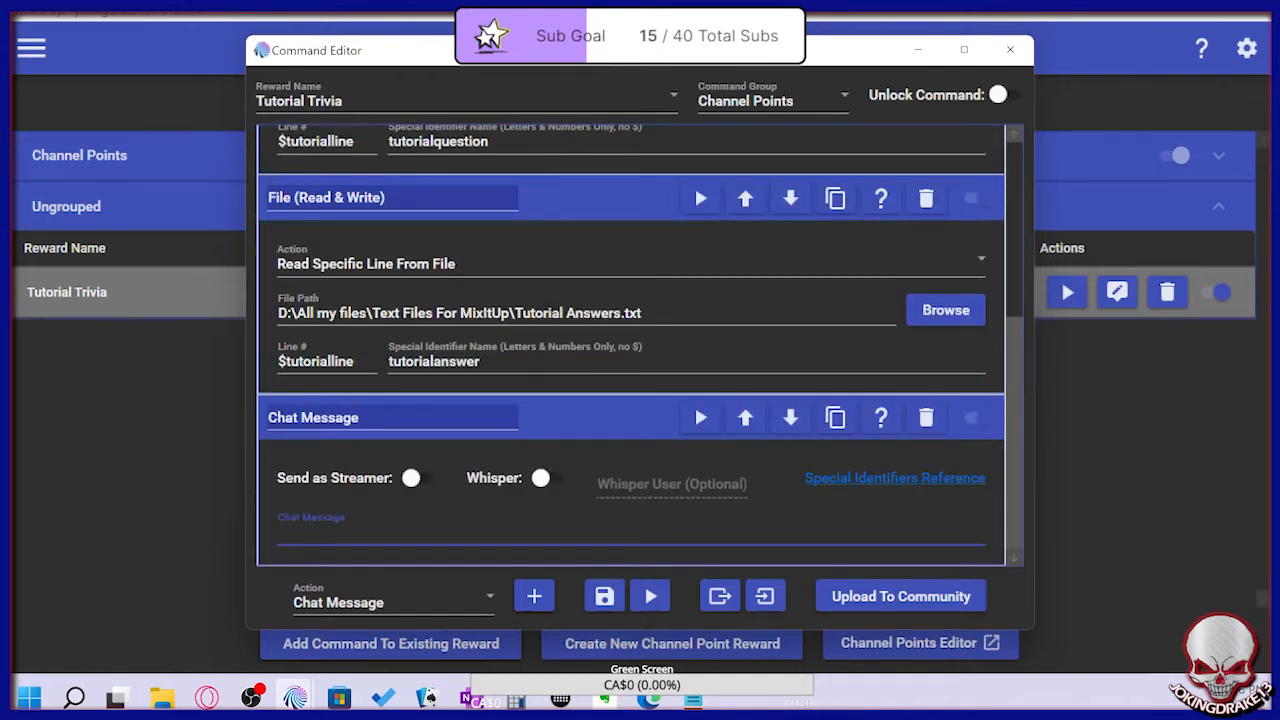
text($)
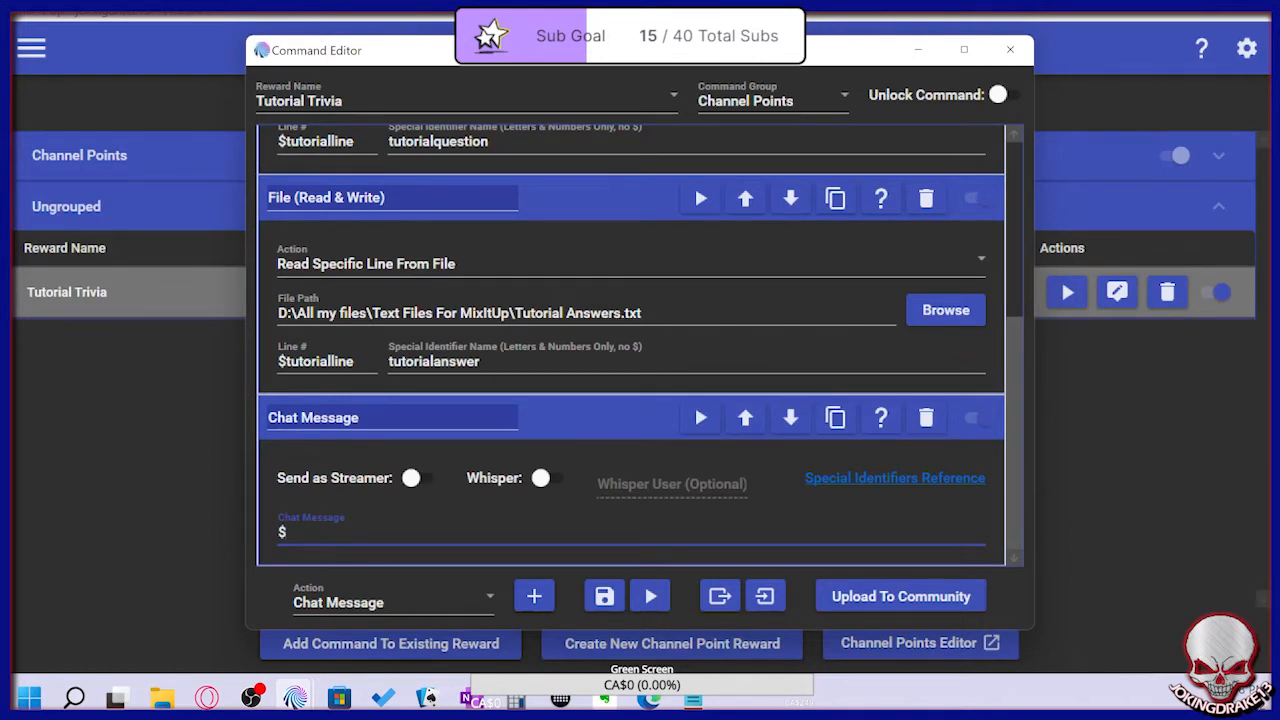
text(tutorialquestion)
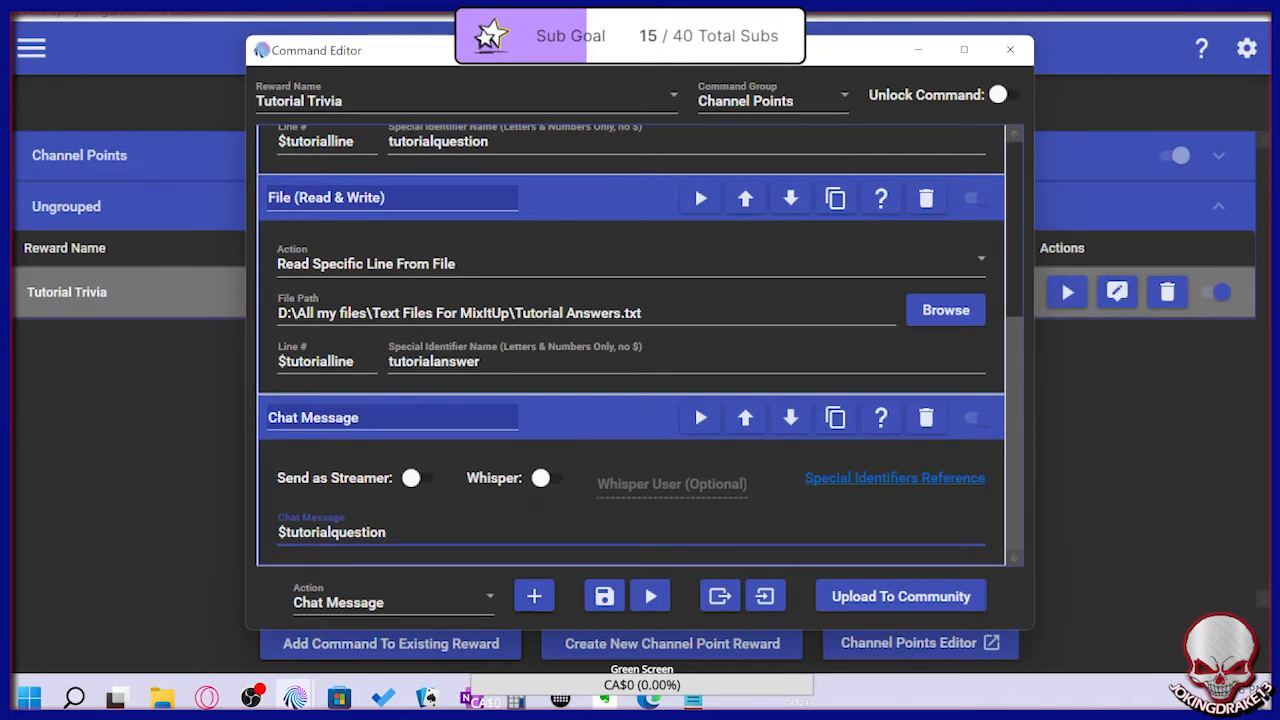
Add a second Chat Message action below the one that posts the question
click(470, 600)
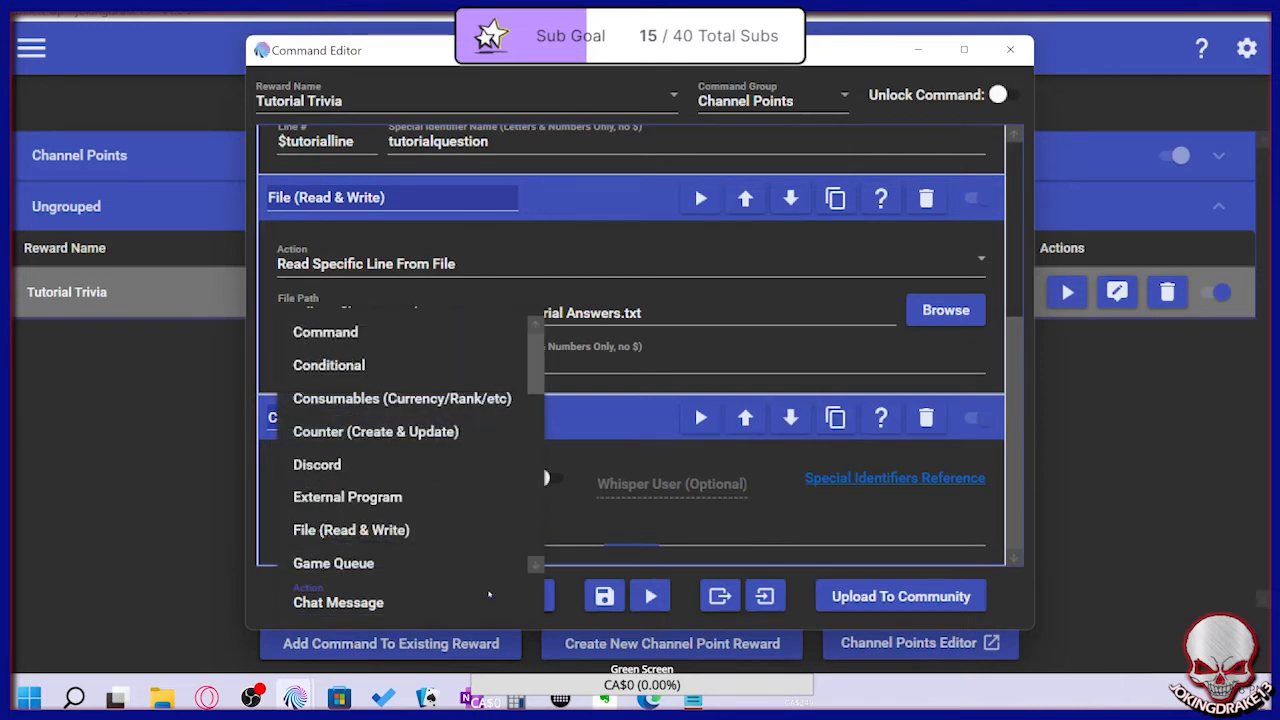
scroll(451, 499, down, 5)
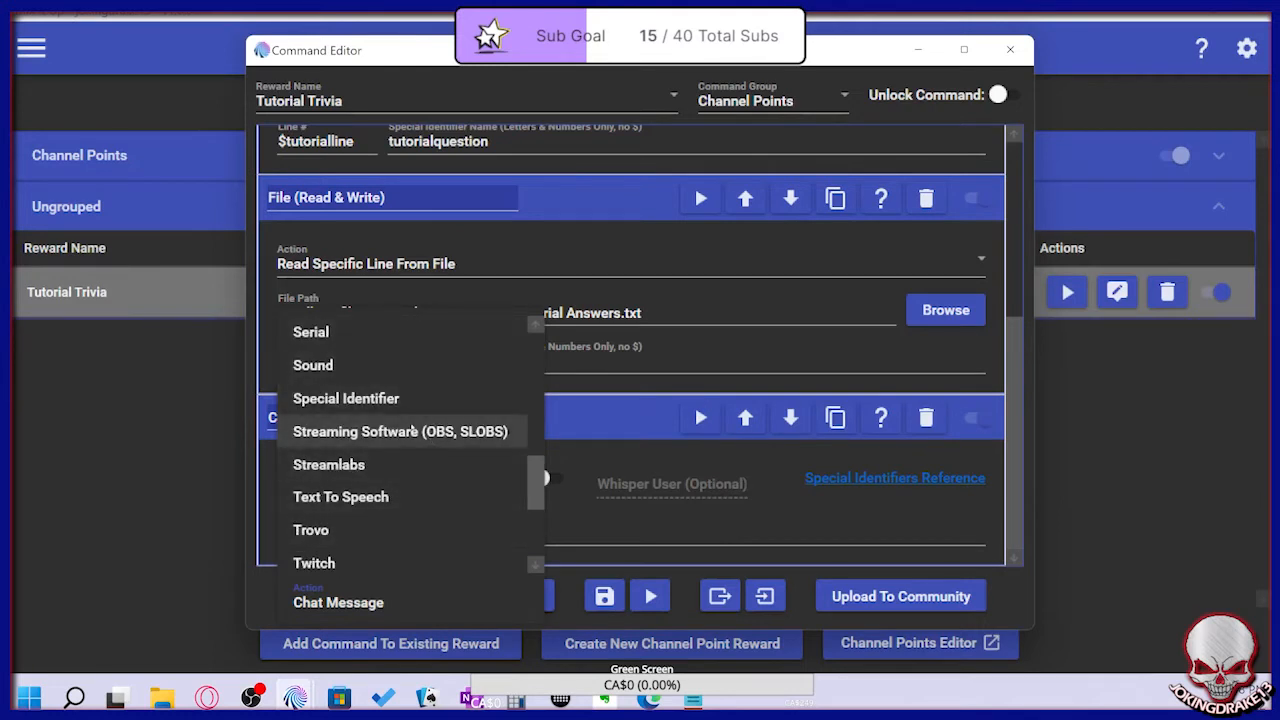
scroll(412, 431, up, 5)
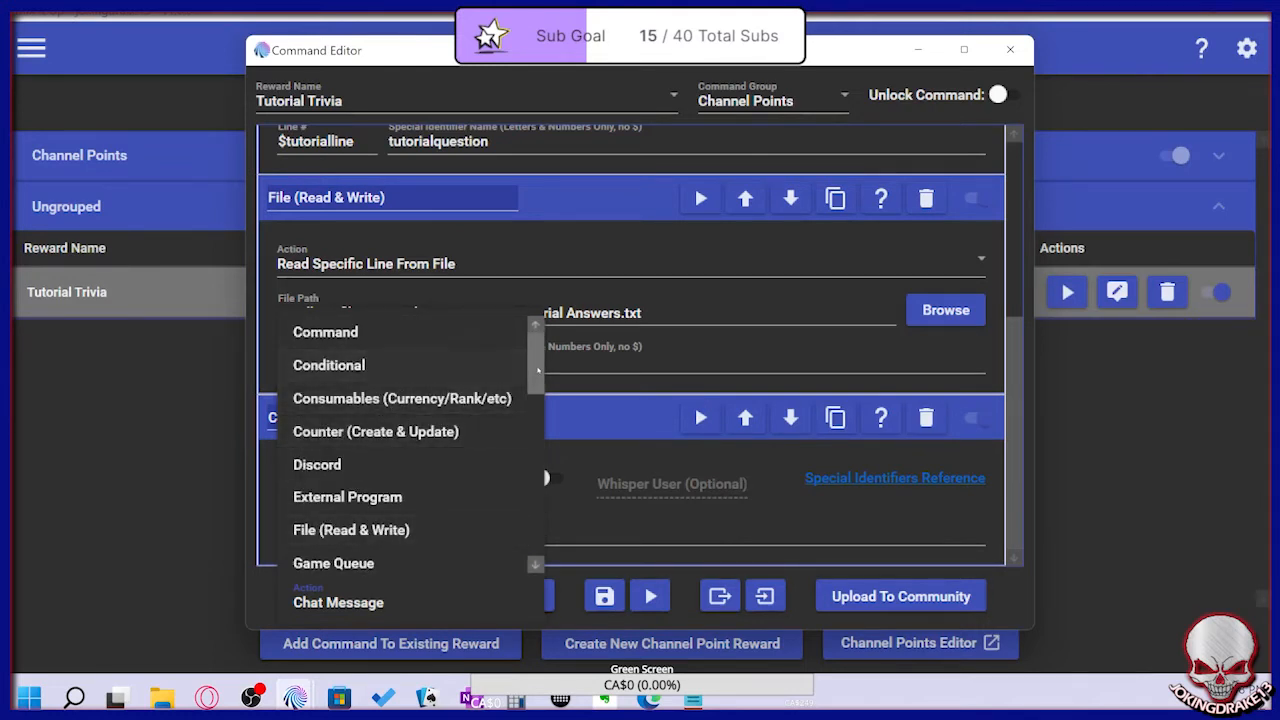
drag(529, 378, 529, 474)
click(370, 603)
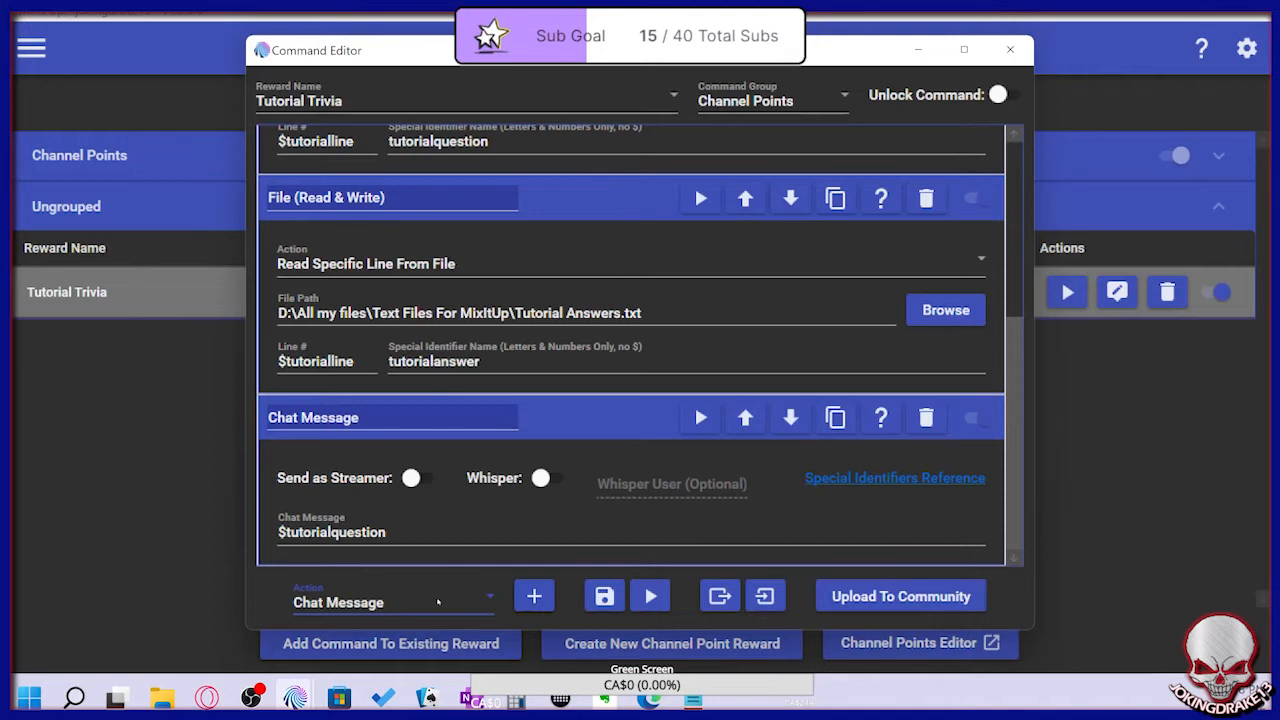
click(534, 596)
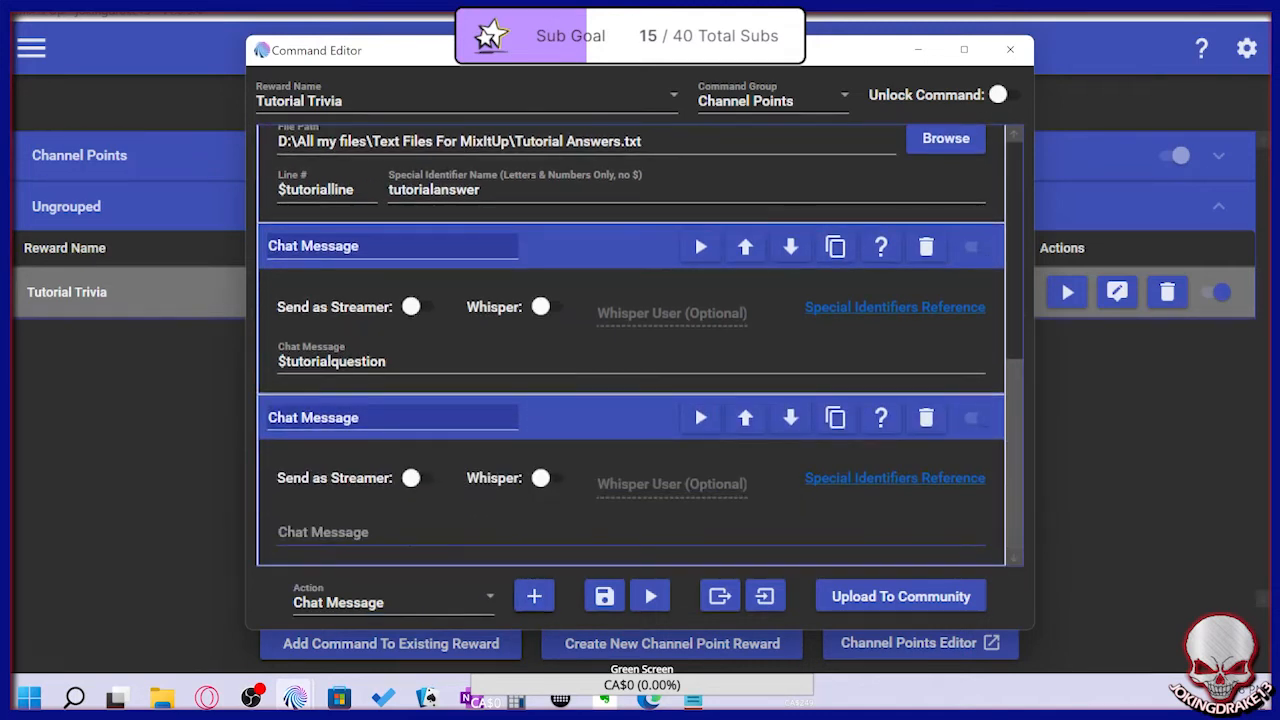
Set the second Chat Message action's text to $tutorialanswer
scroll(630, 408, up, 1)
scroll(449, 384, up, 1)
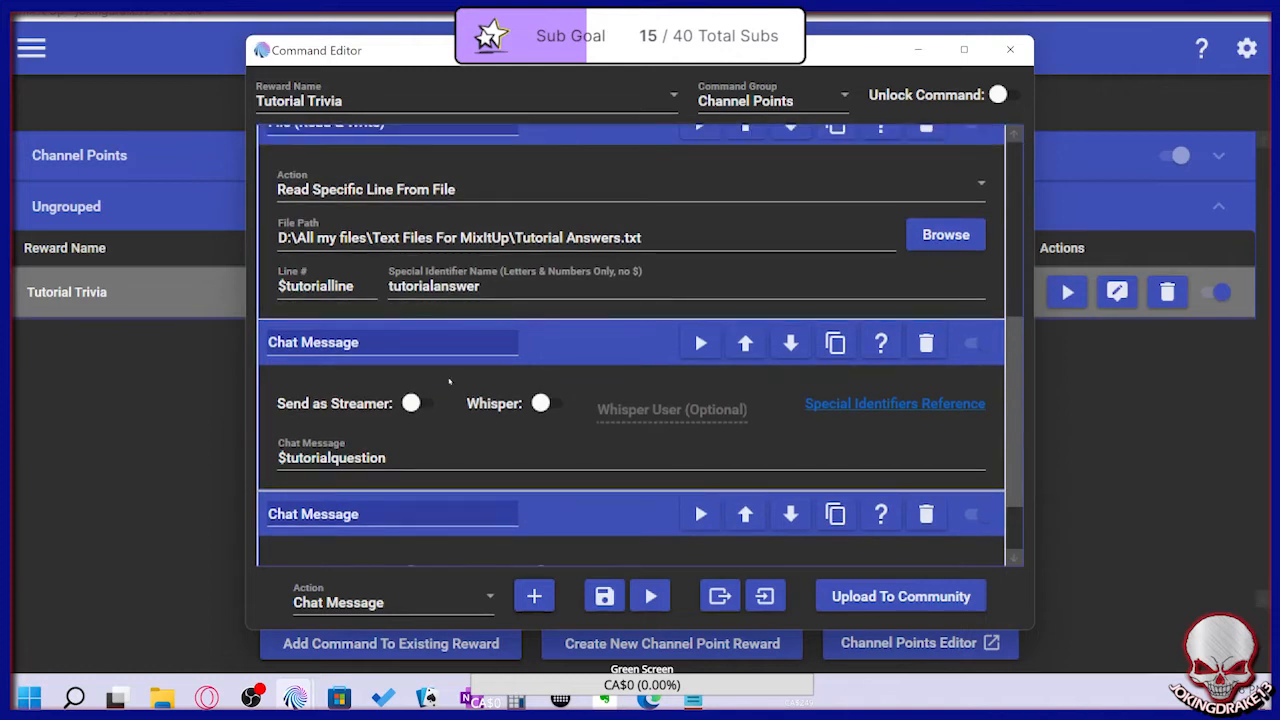
scroll(631, 345, down, 2)
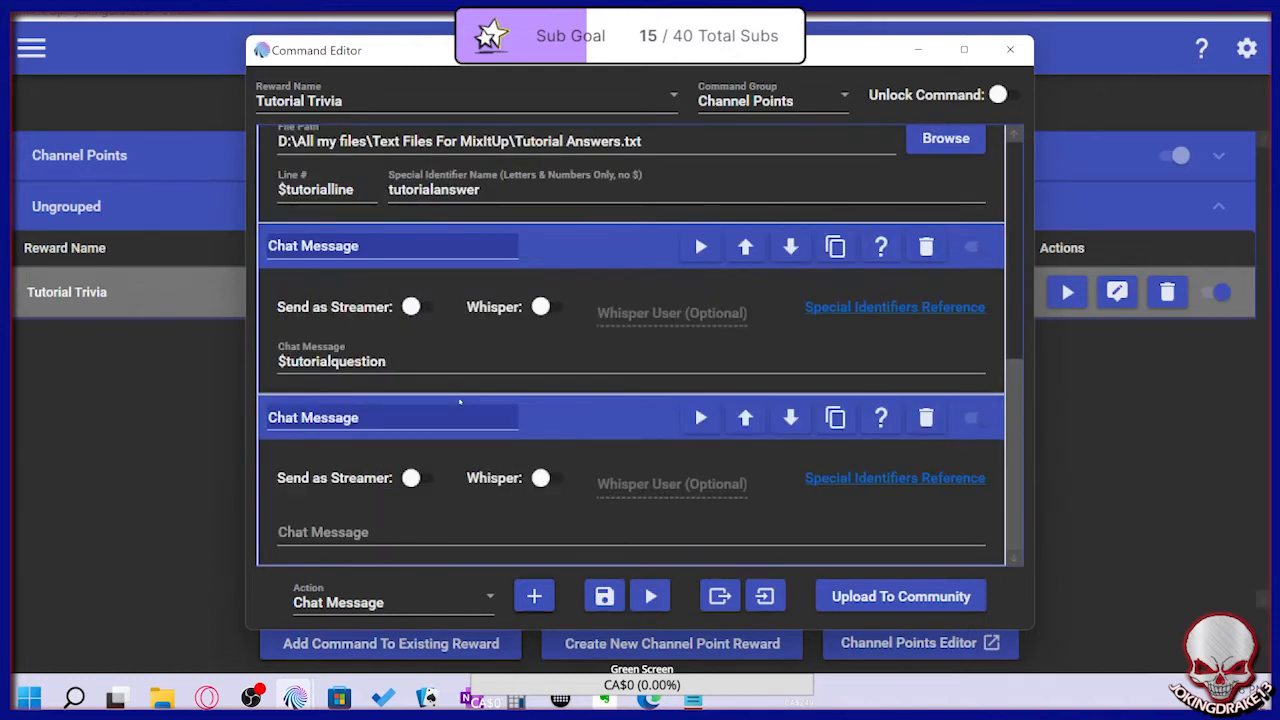
click(500, 534)
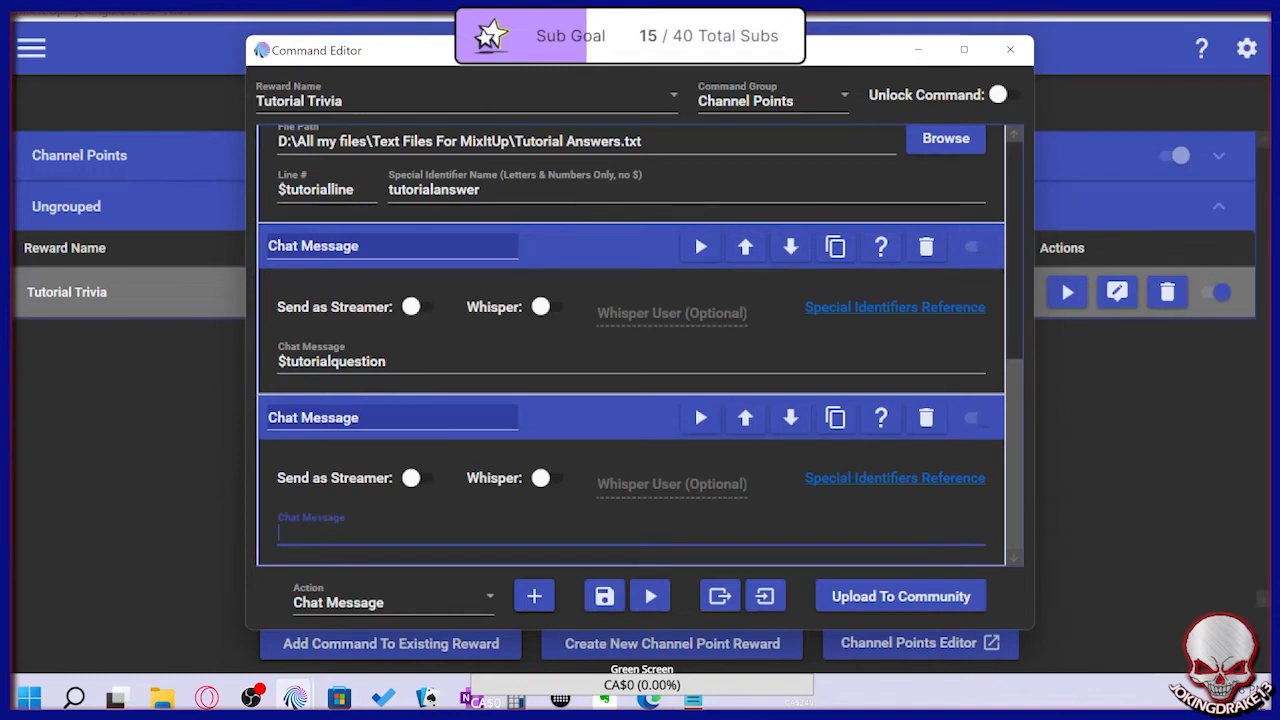
text($tutorialanswer)
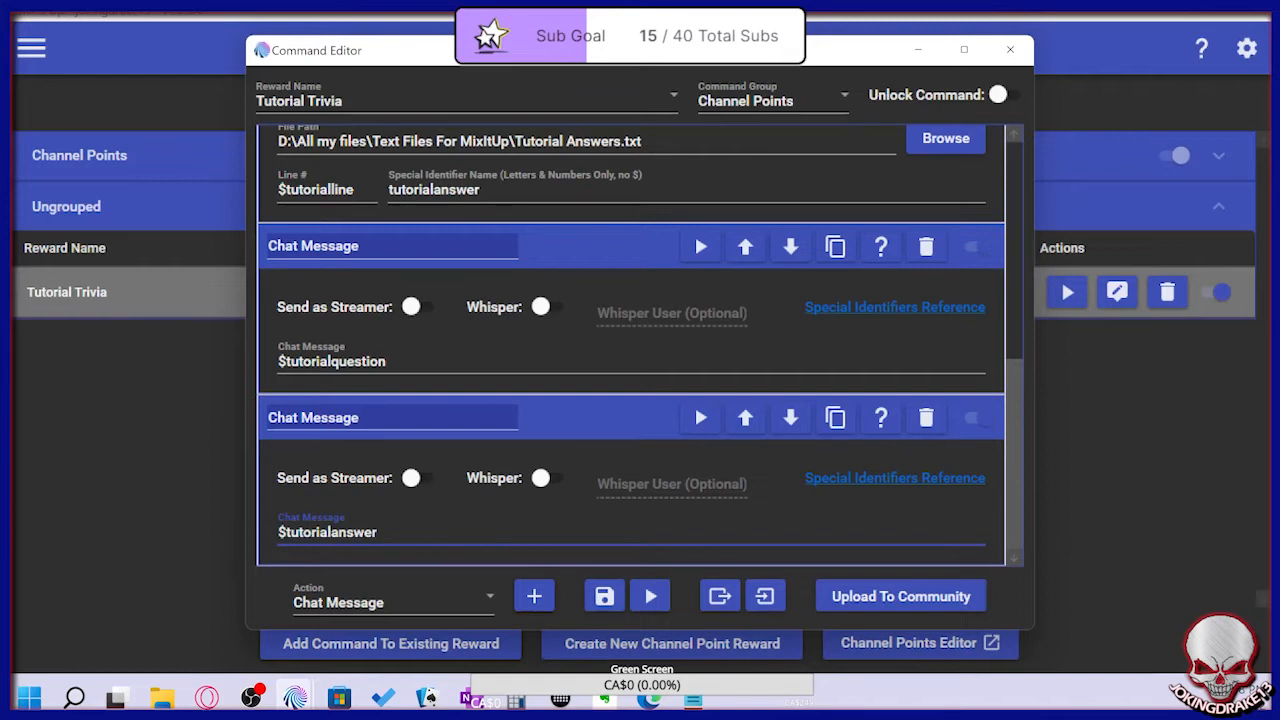
Run a test of the Tutorial Trivia command
mouse_move(294, 697)
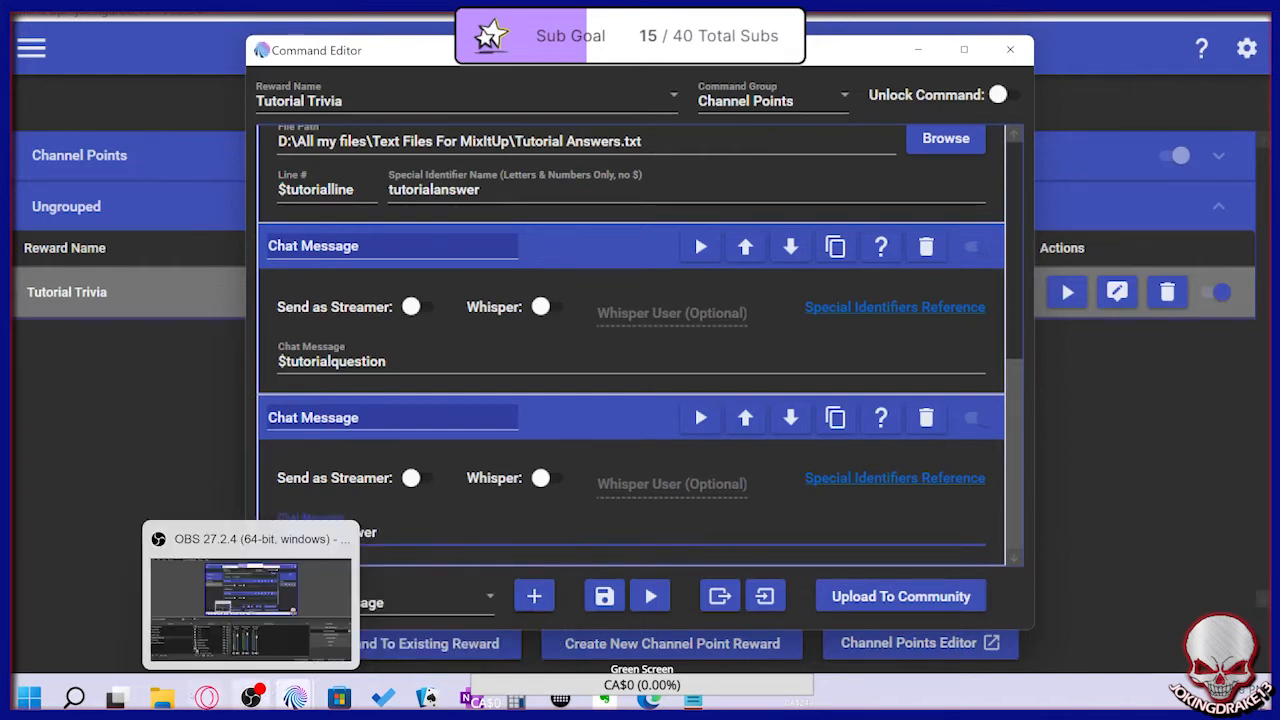
mouse_move(207, 697)
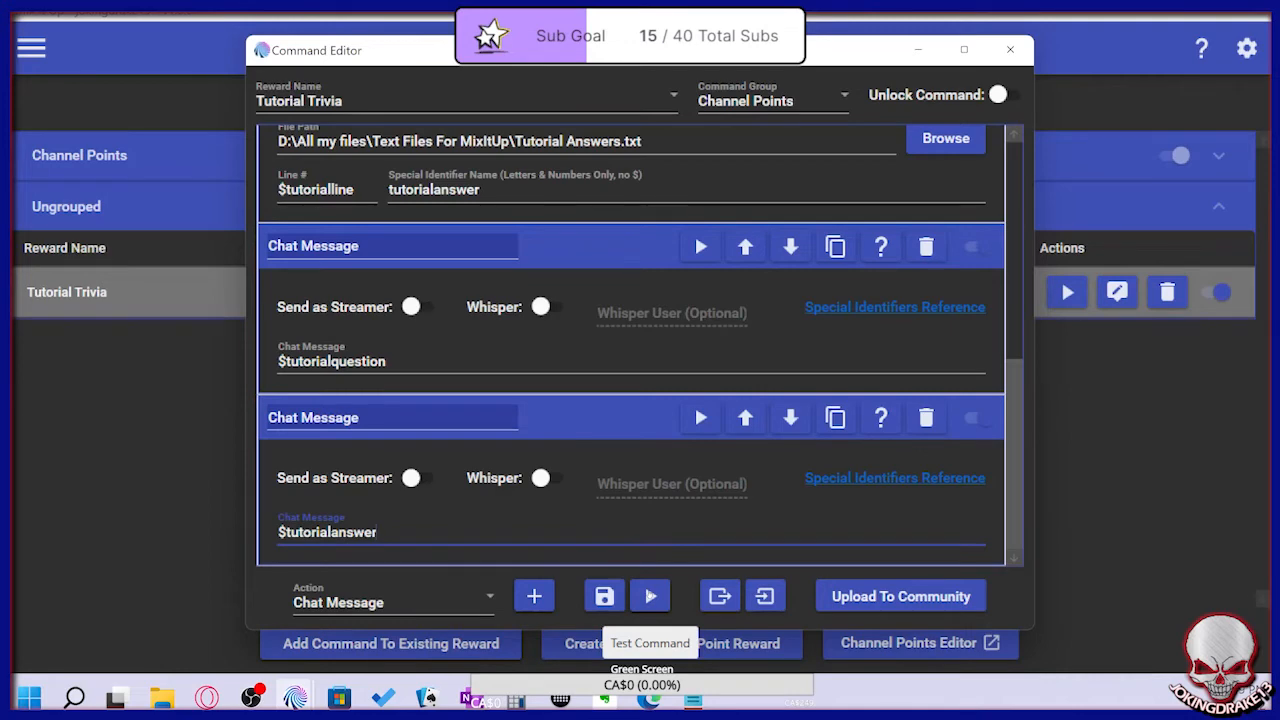
click(651, 596)
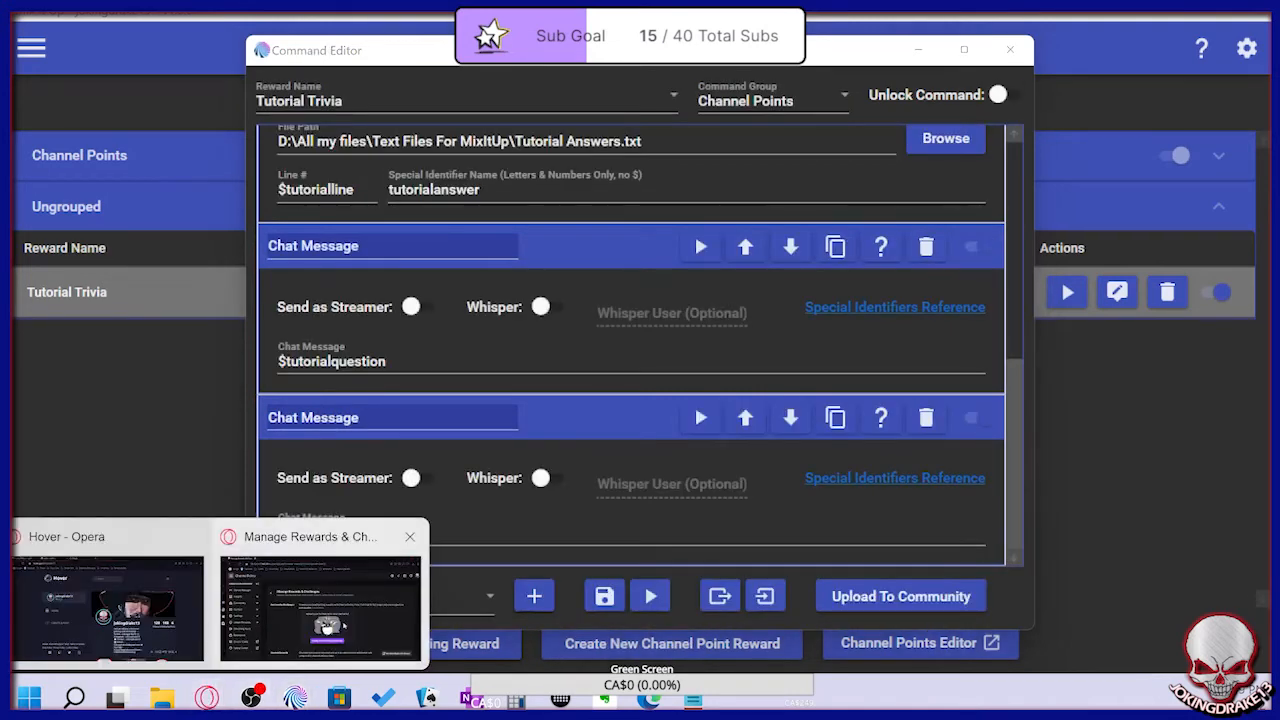
click(391, 603)
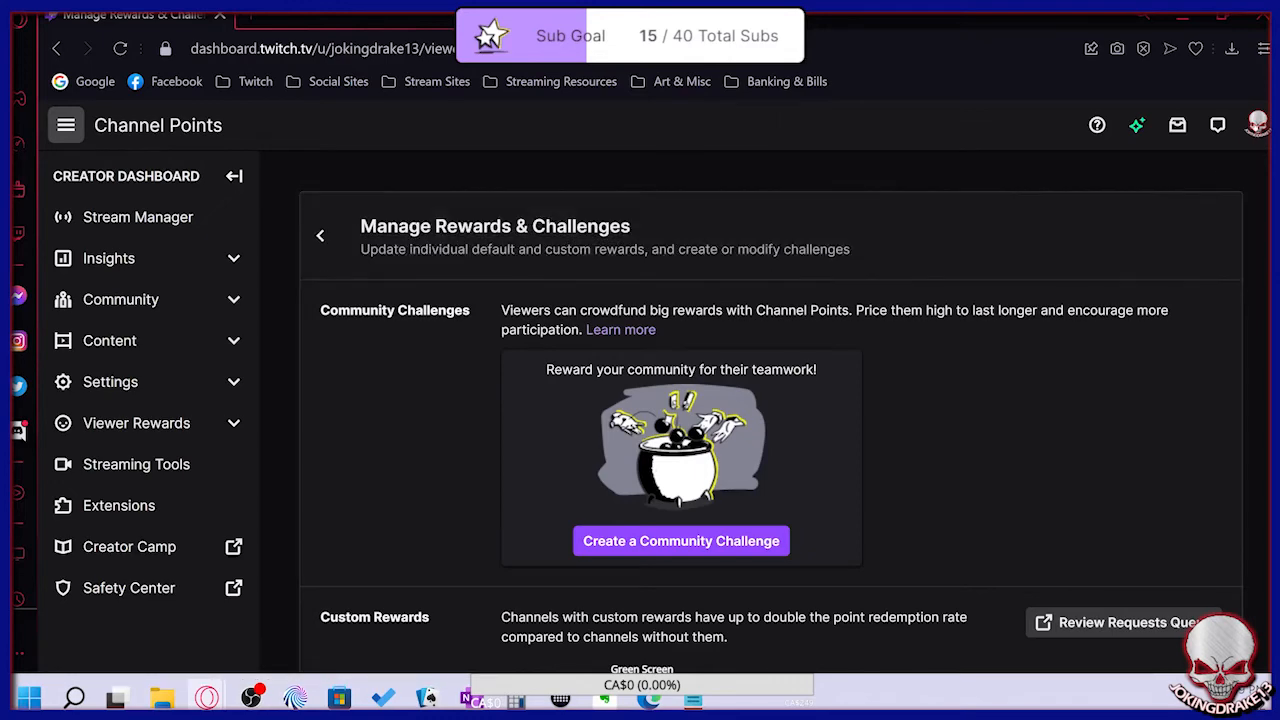
click(1257, 125)
click(1257, 126)
click(1183, 17)
Switch to the Twitch channel page in Edge, check the test messages in stream chat and clear the chat history with /clear
click(650, 697)
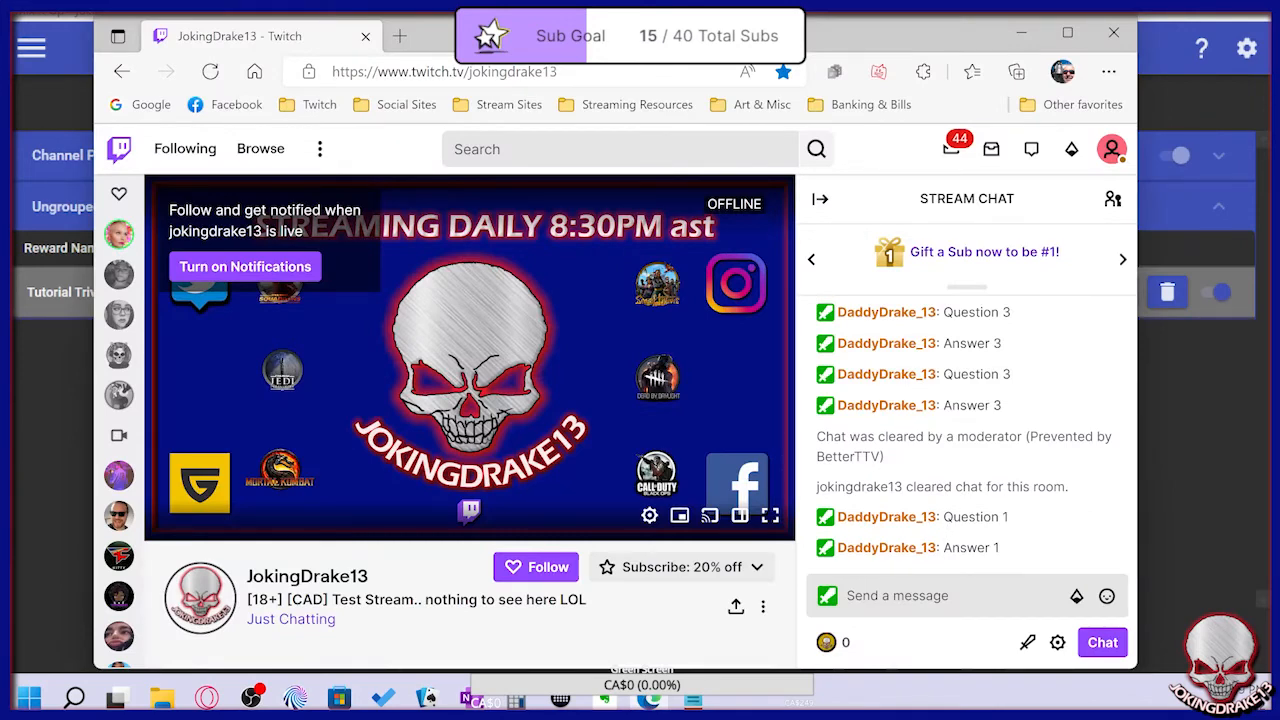
click(893, 580)
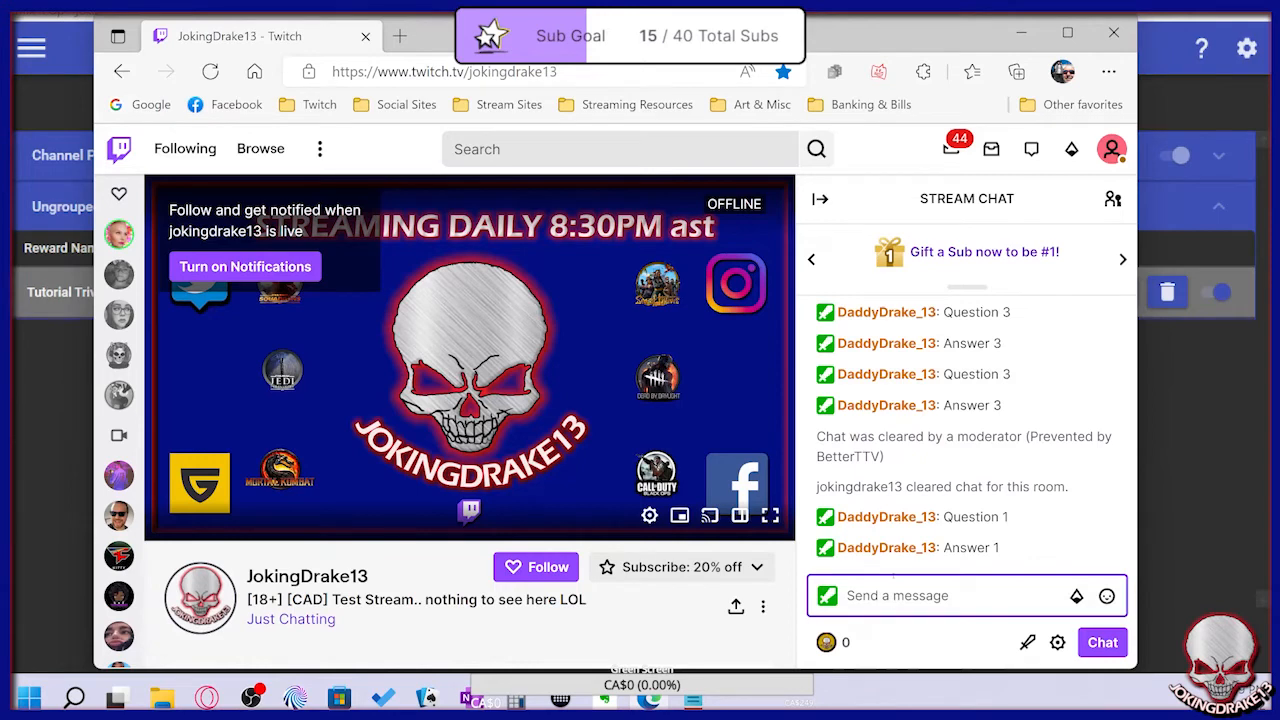
text(/clear)
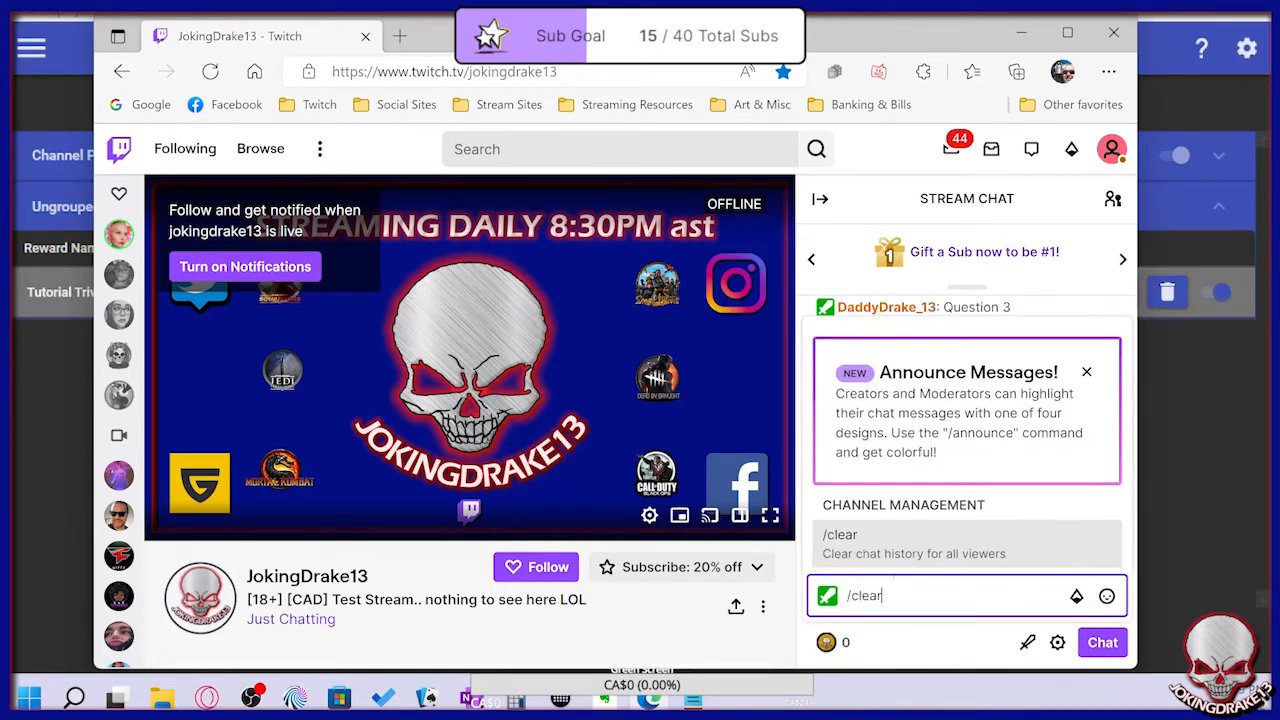
key(Return)
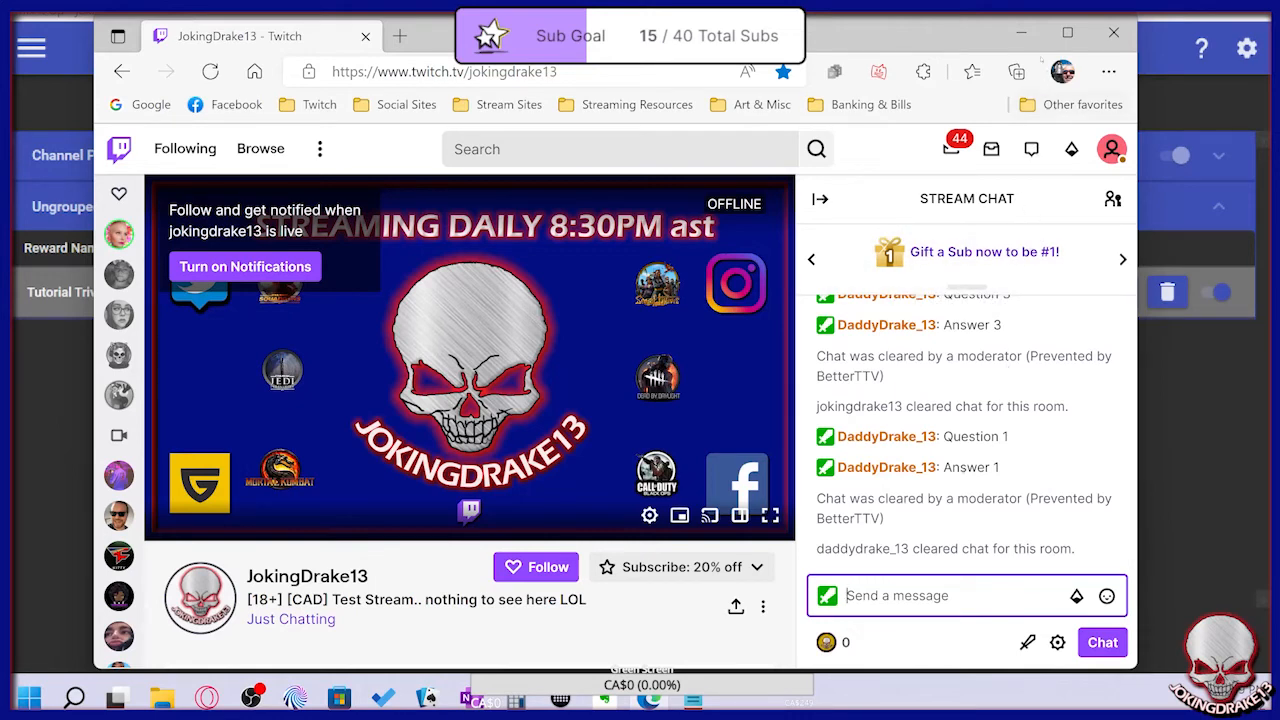
click(1019, 33)
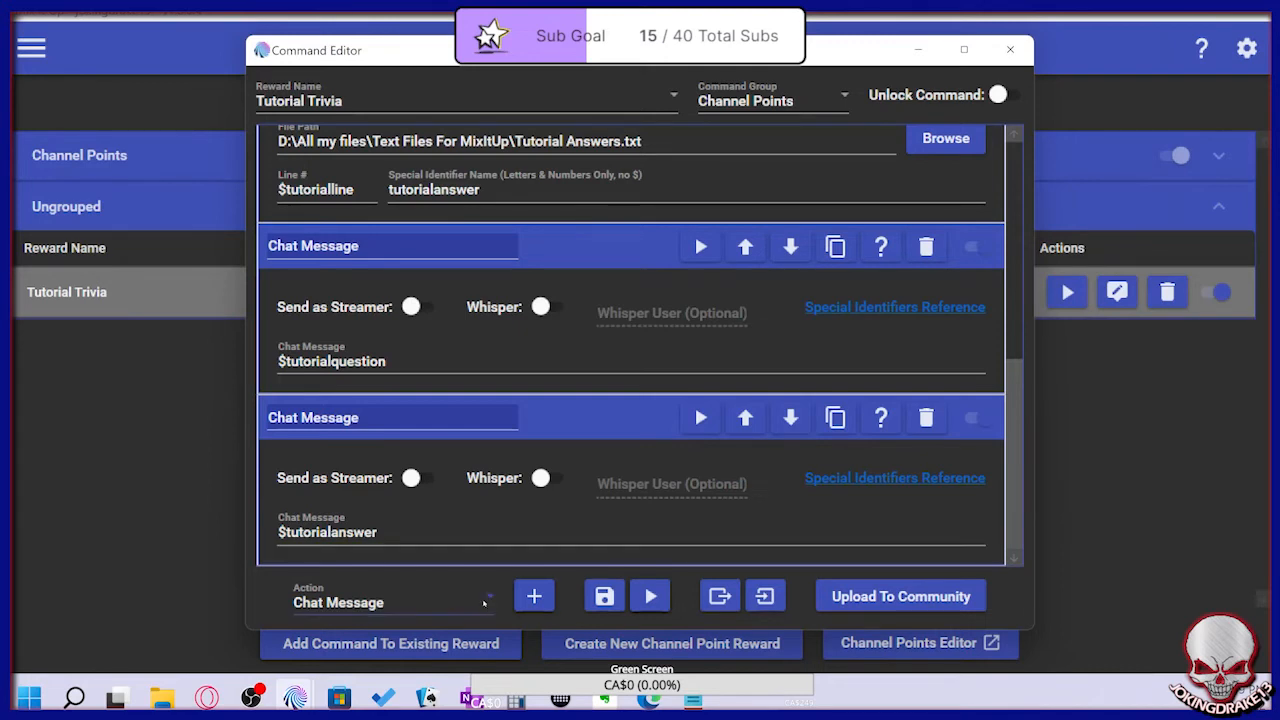
Add a Wait action to the end of the Tutorial Trivia command
click(480, 603)
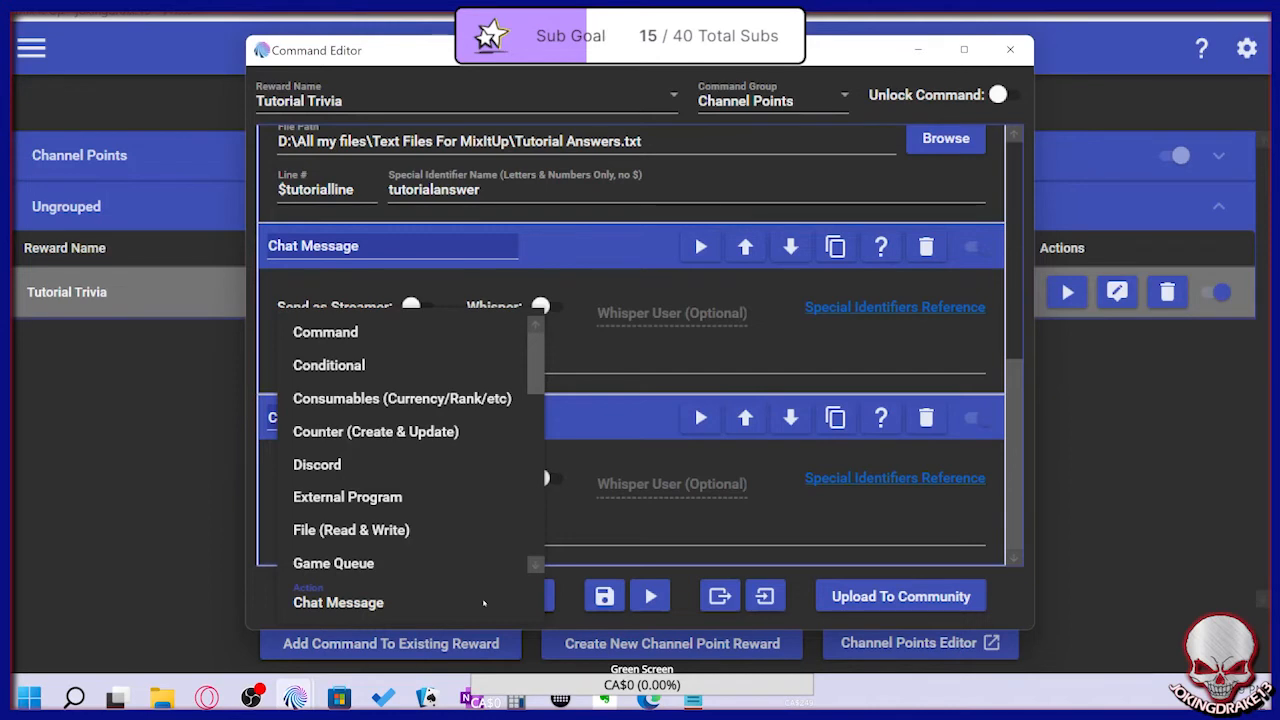
scroll(430, 520, down, 6)
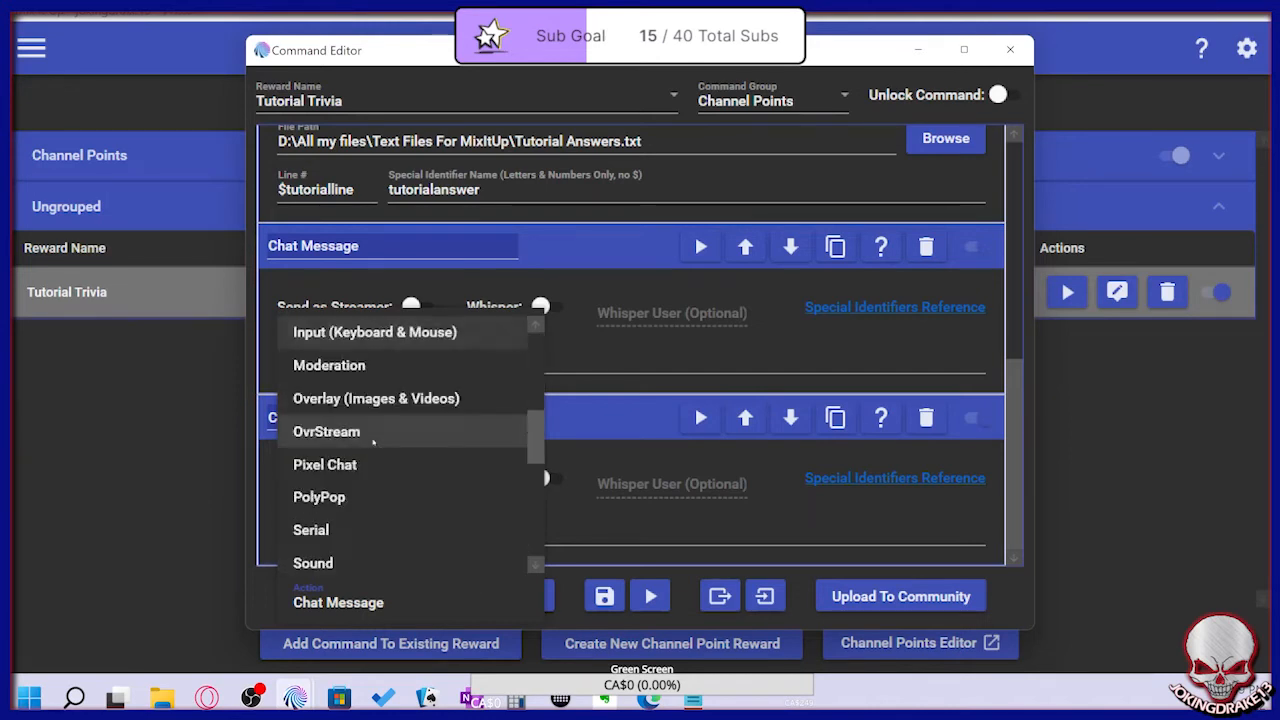
scroll(373, 442, down, 1)
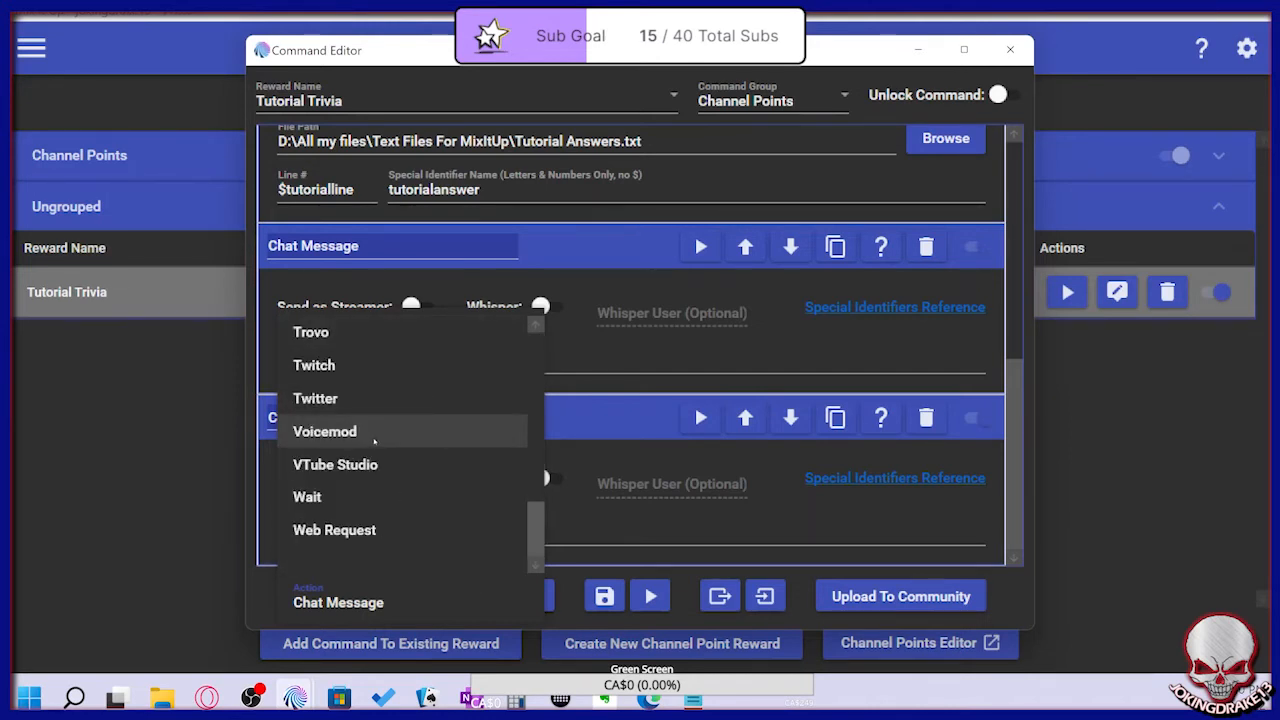
click(374, 496)
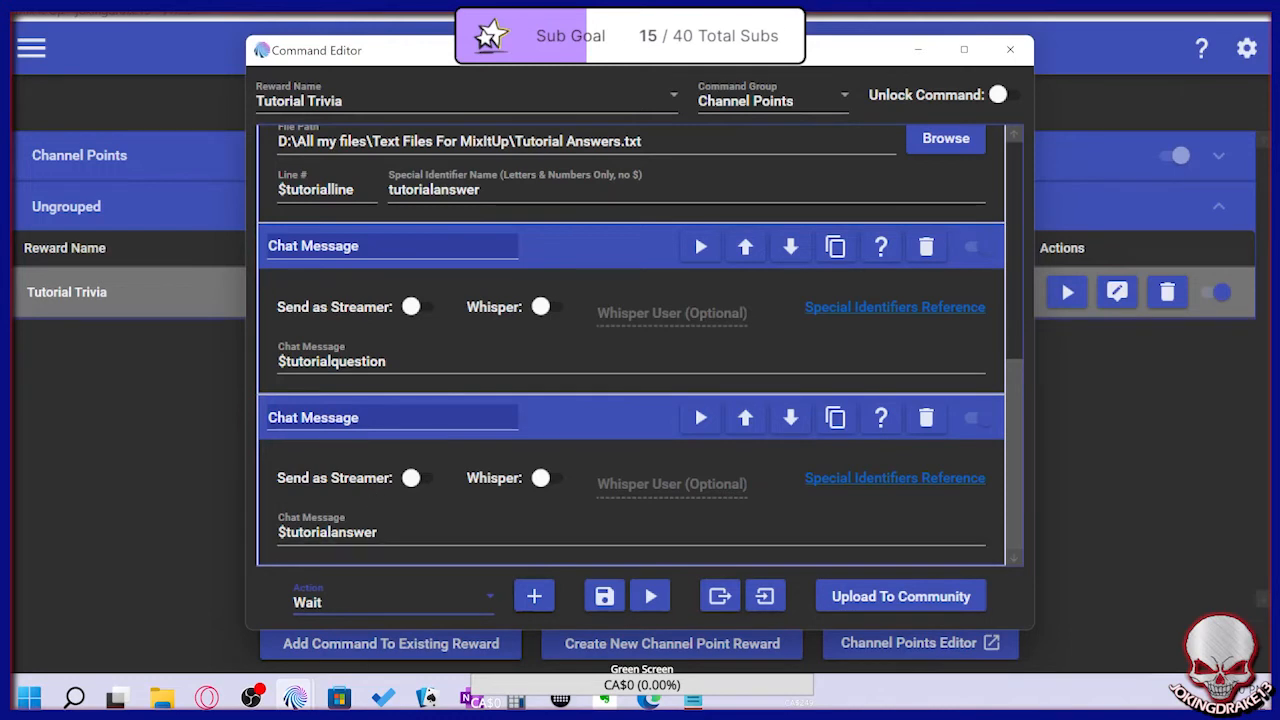
scroll(397, 585, down, 1)
scroll(397, 585, up, 2)
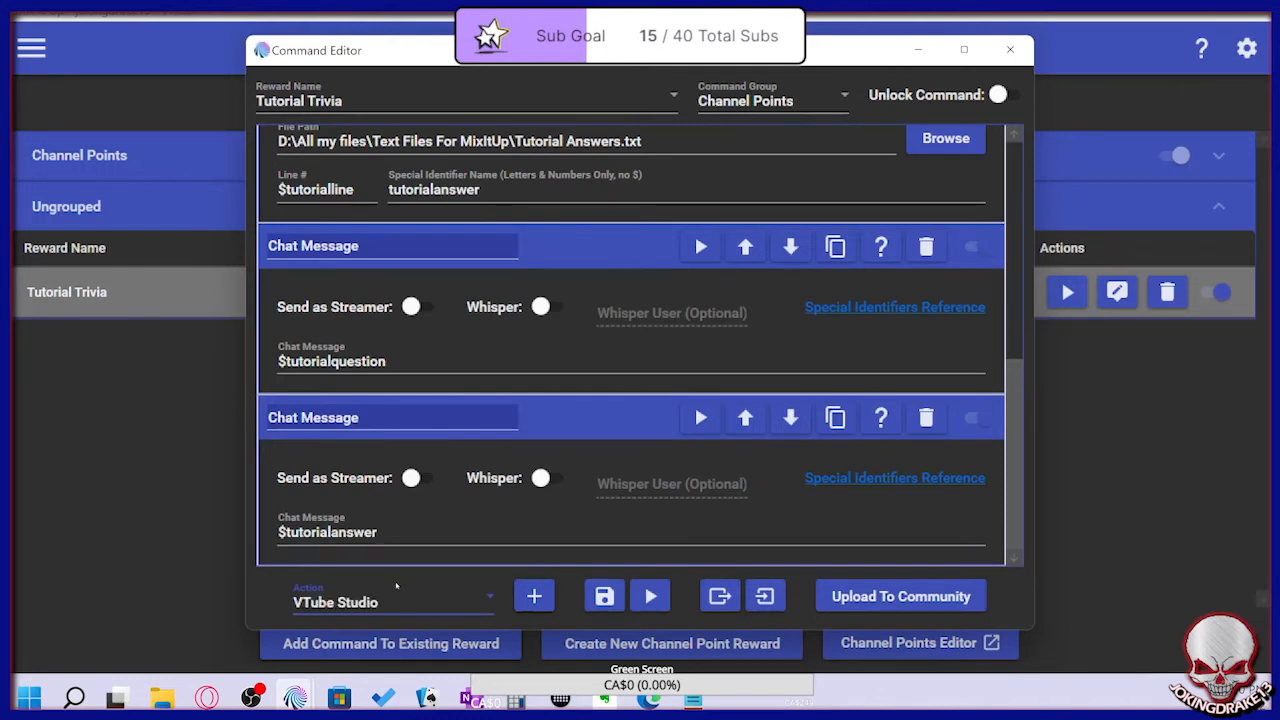
scroll(397, 586, down, 1)
click(422, 594)
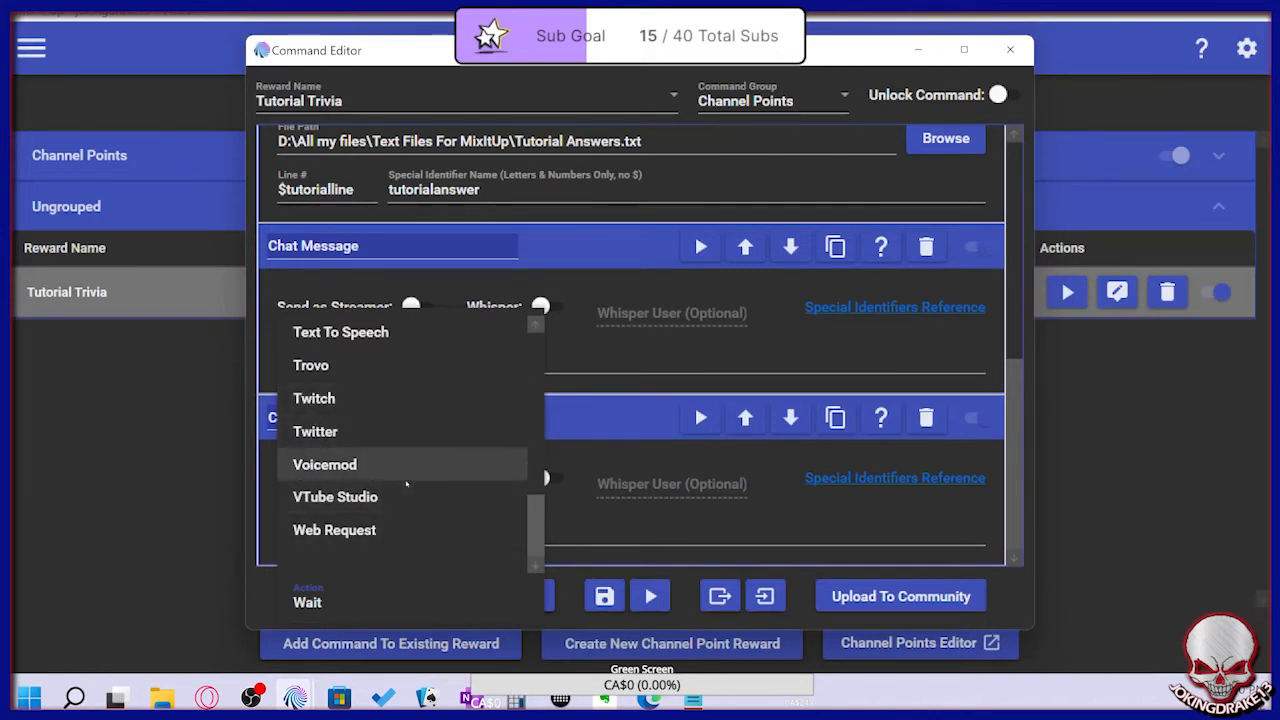
click(355, 604)
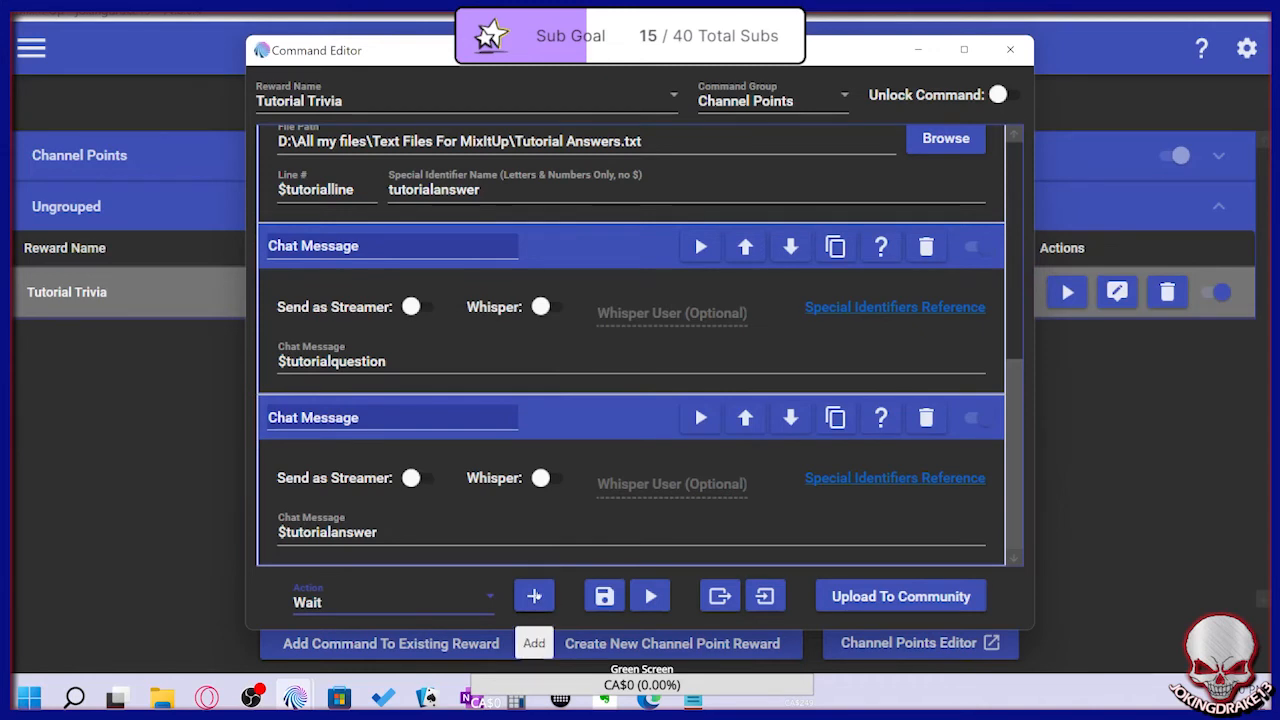
click(534, 596)
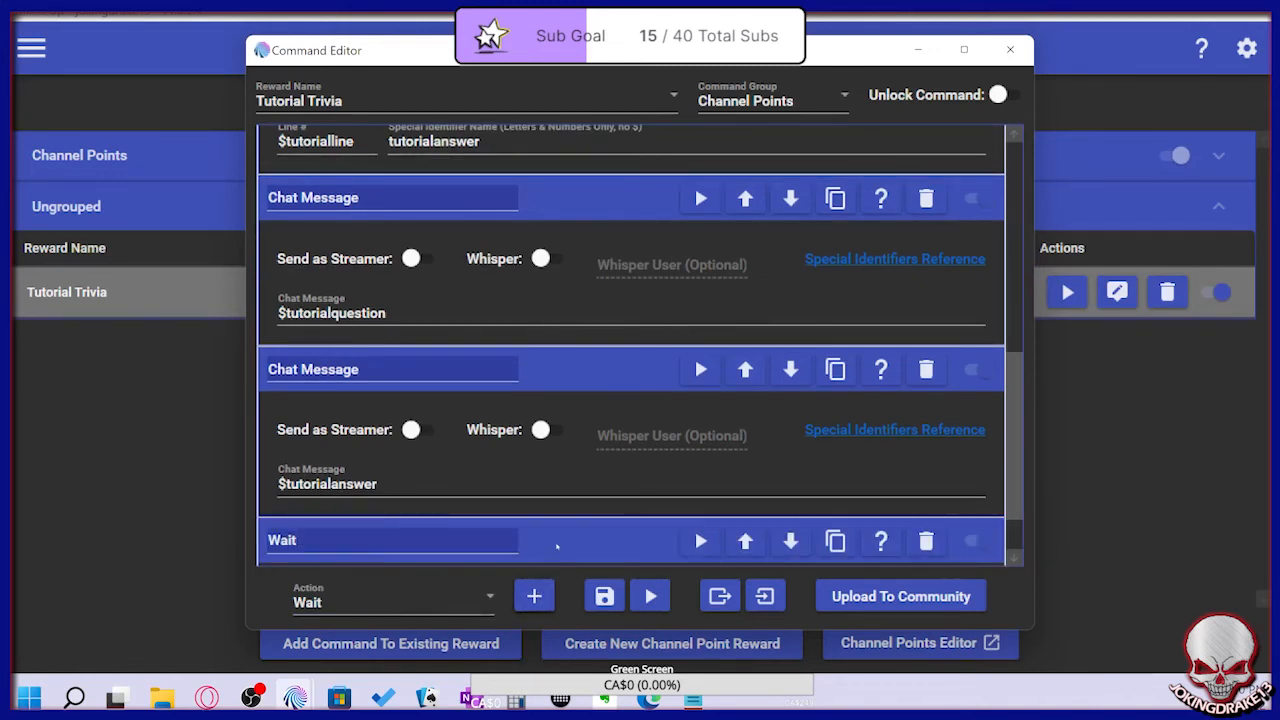
Rename the file action that reads Tutorial Answers.txt as Tutorial Answer Read
scroll(694, 425, up, 3)
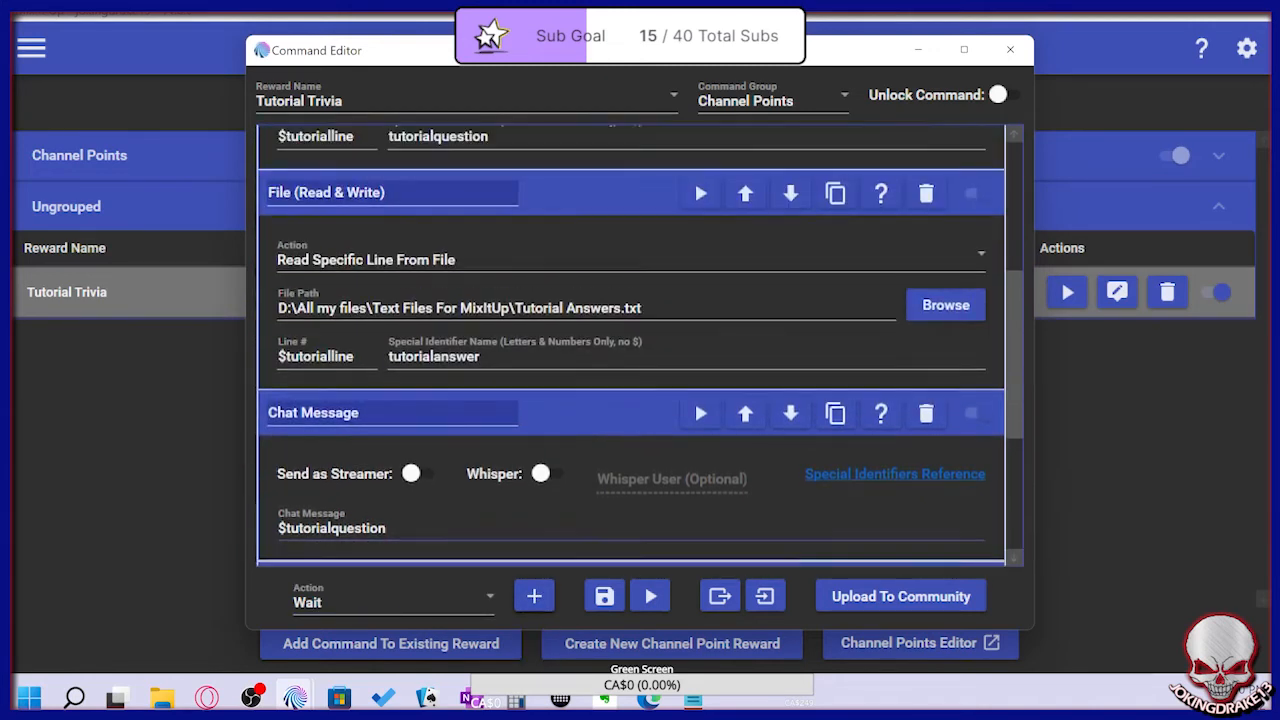
scroll(694, 179, up, 2)
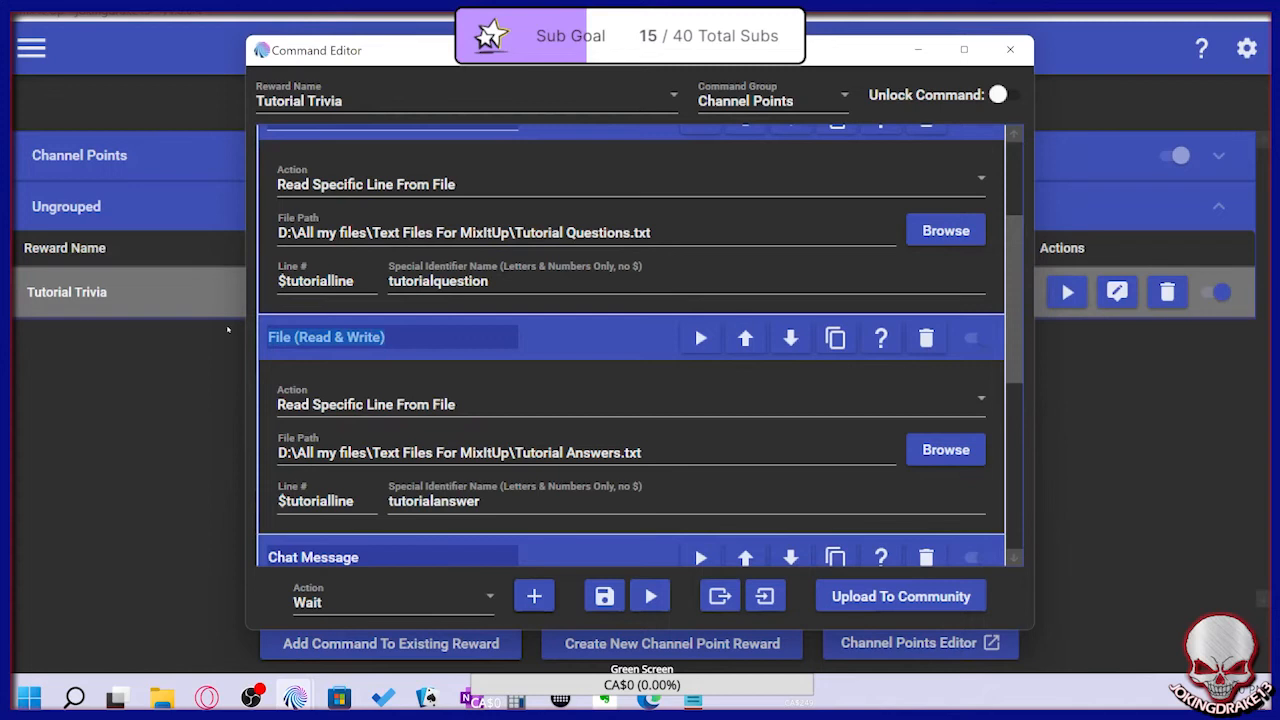
scroll(640, 345, up, 1)
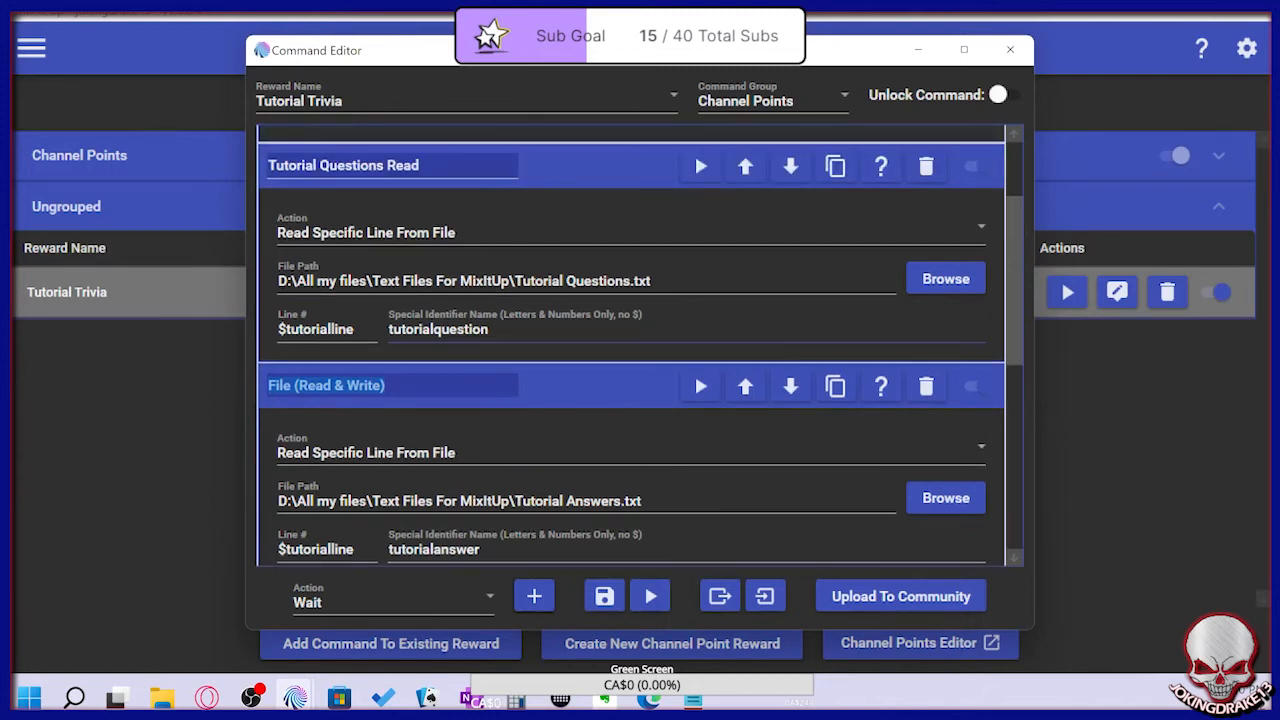
text(Tut)
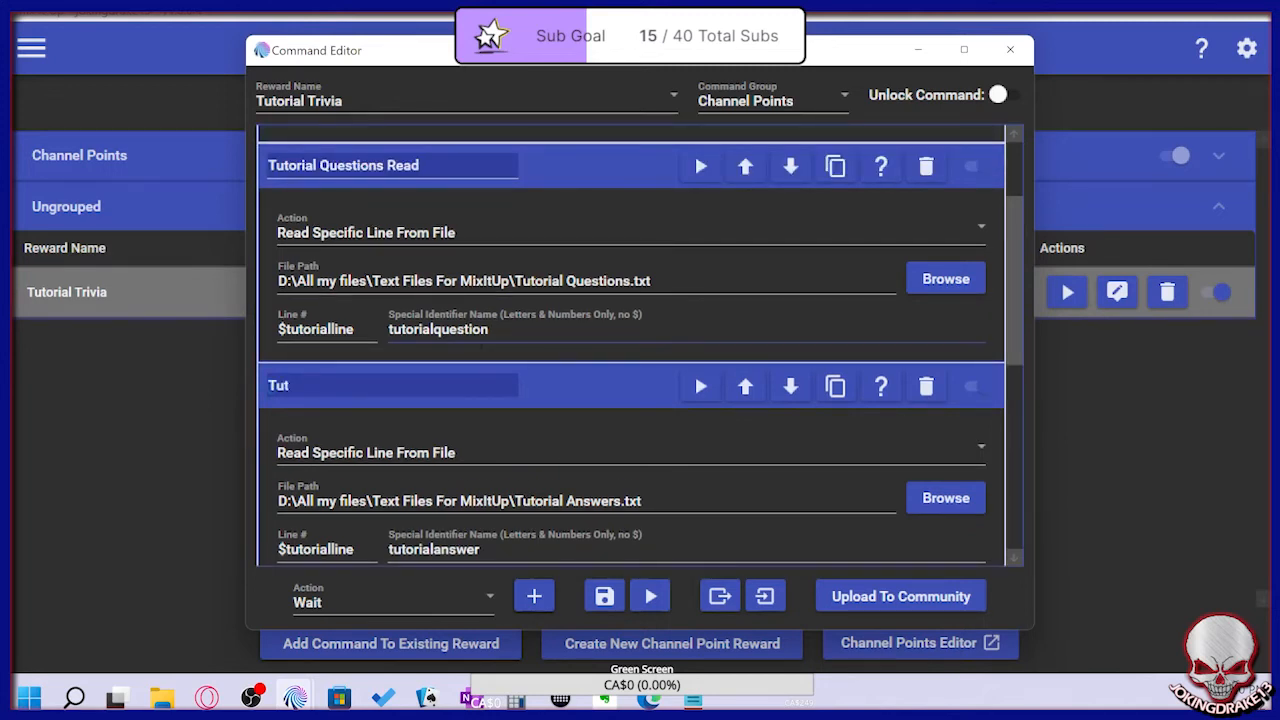
text(orial Answer Read)
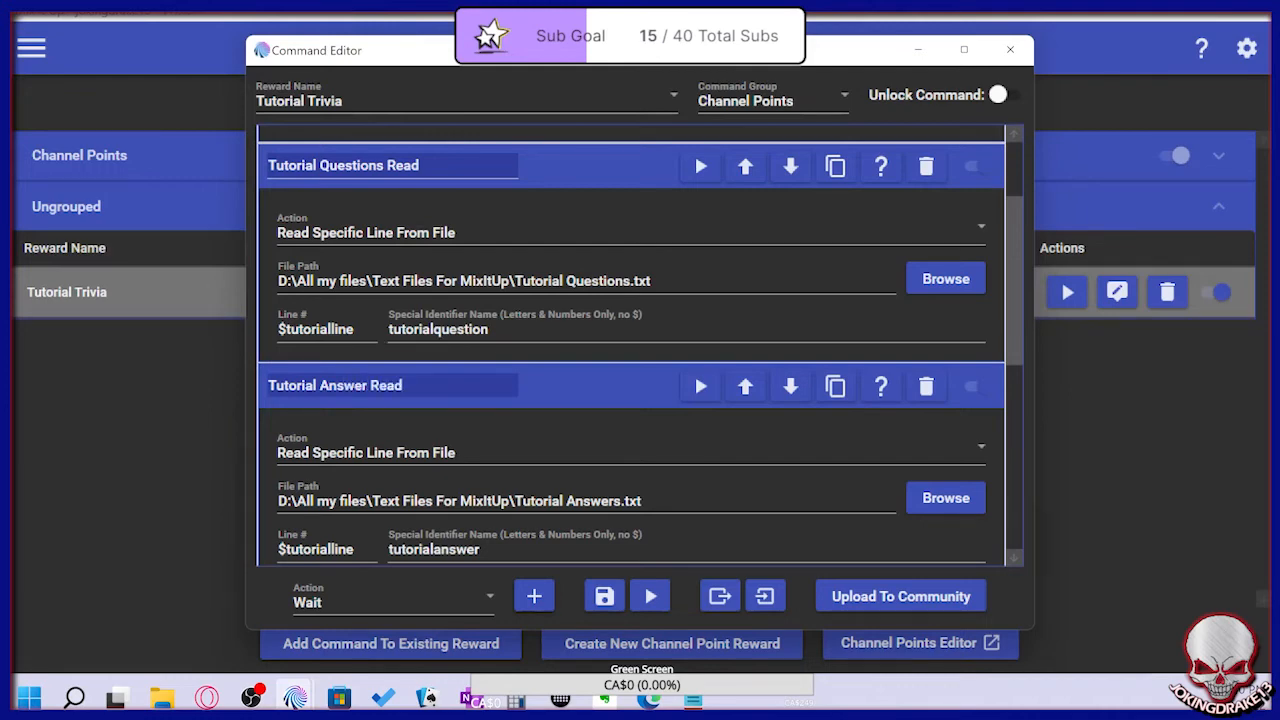
Set the Wait action to 8 seconds and place it between the question and answer chat messages
scroll(631, 345, down, 5)
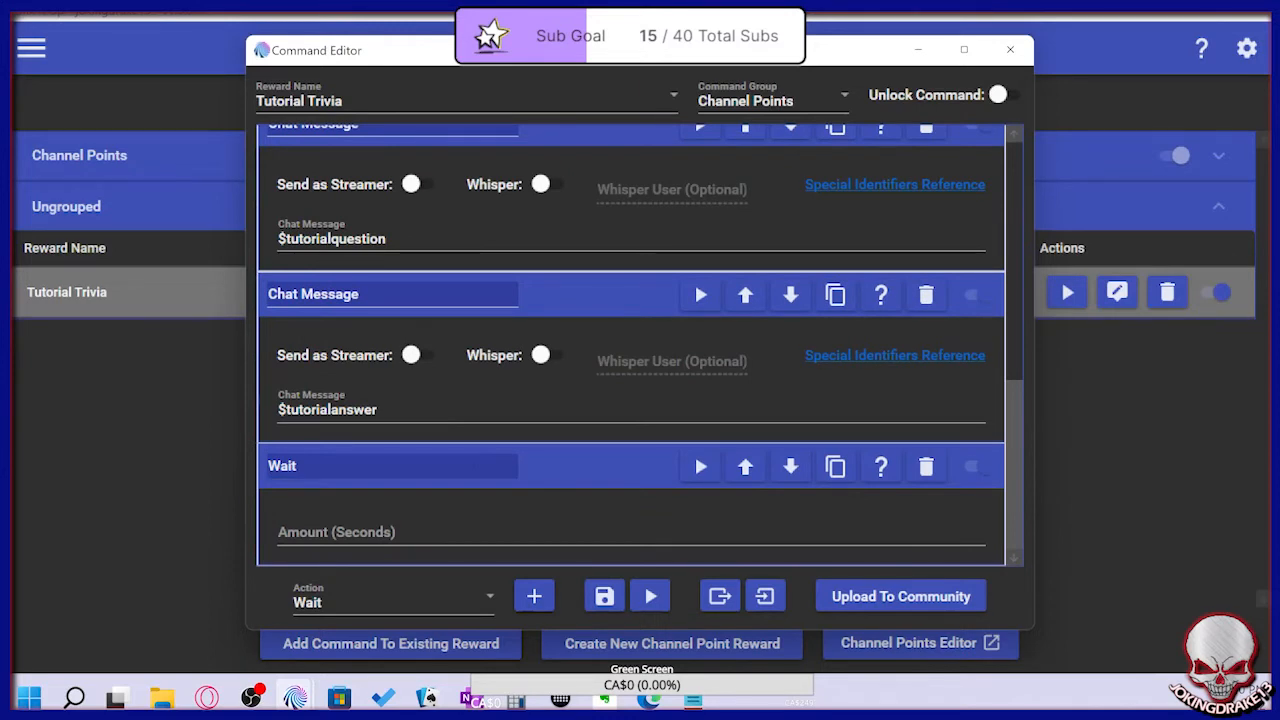
click(394, 532)
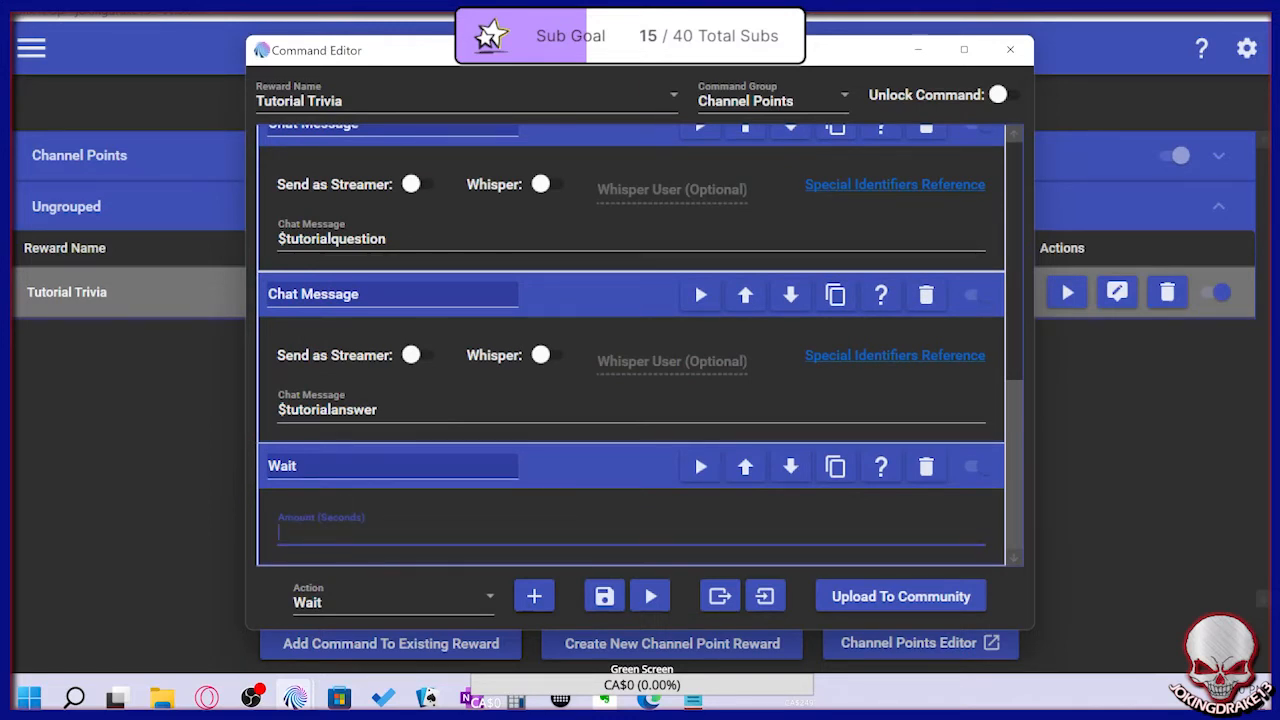
text(8)
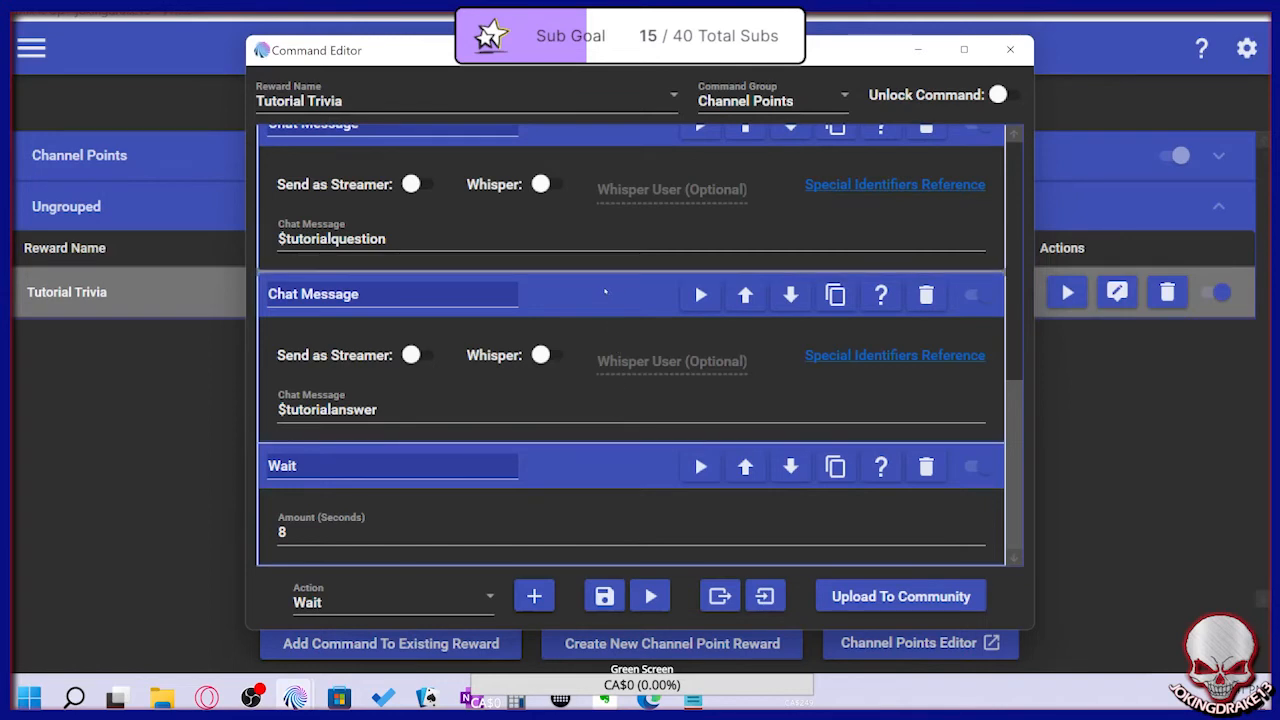
drag(604, 291, 604, 291)
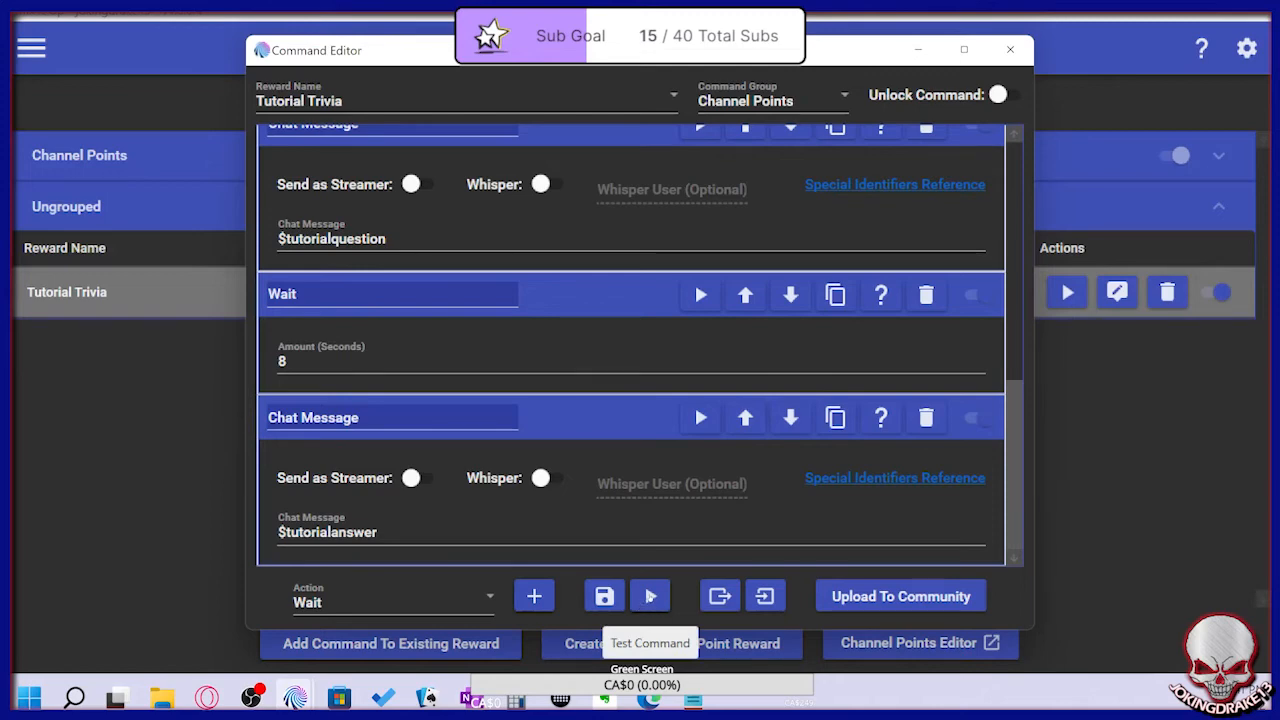
Test the Tutorial Trivia command and check the question and delayed answer in the Twitch stream chat in Edge
click(650, 596)
click(650, 699)
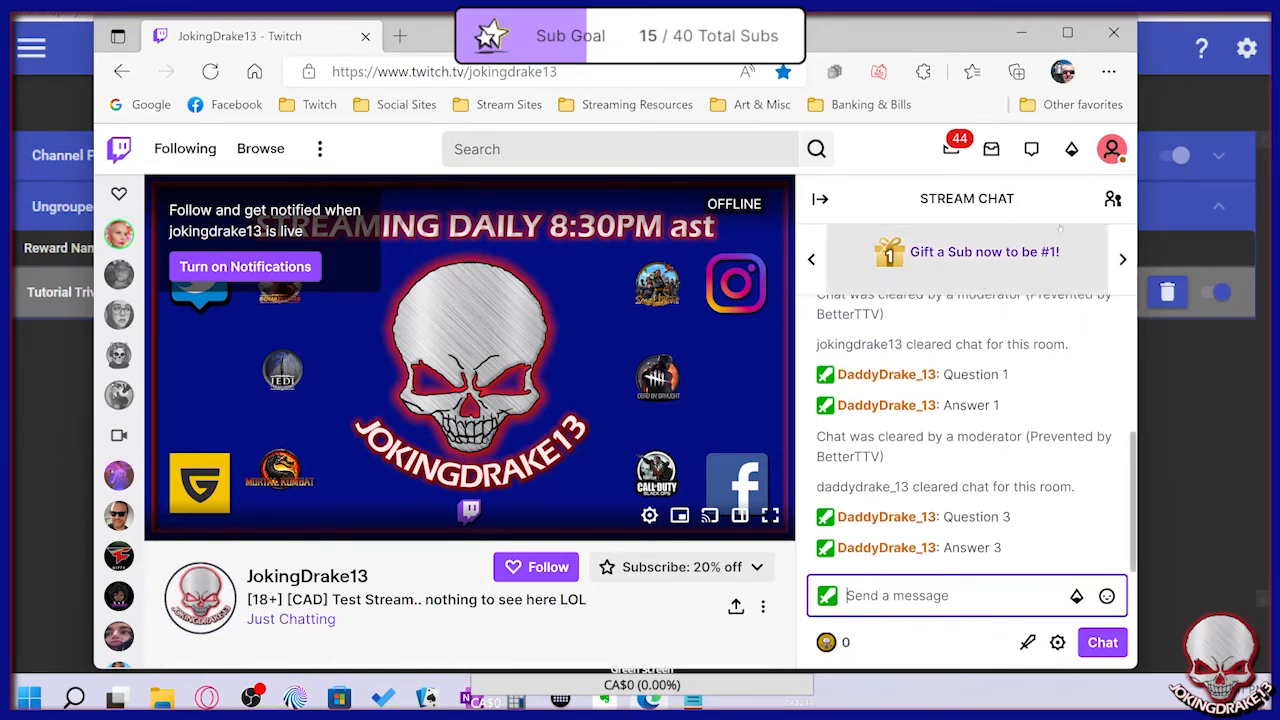
click(1018, 33)
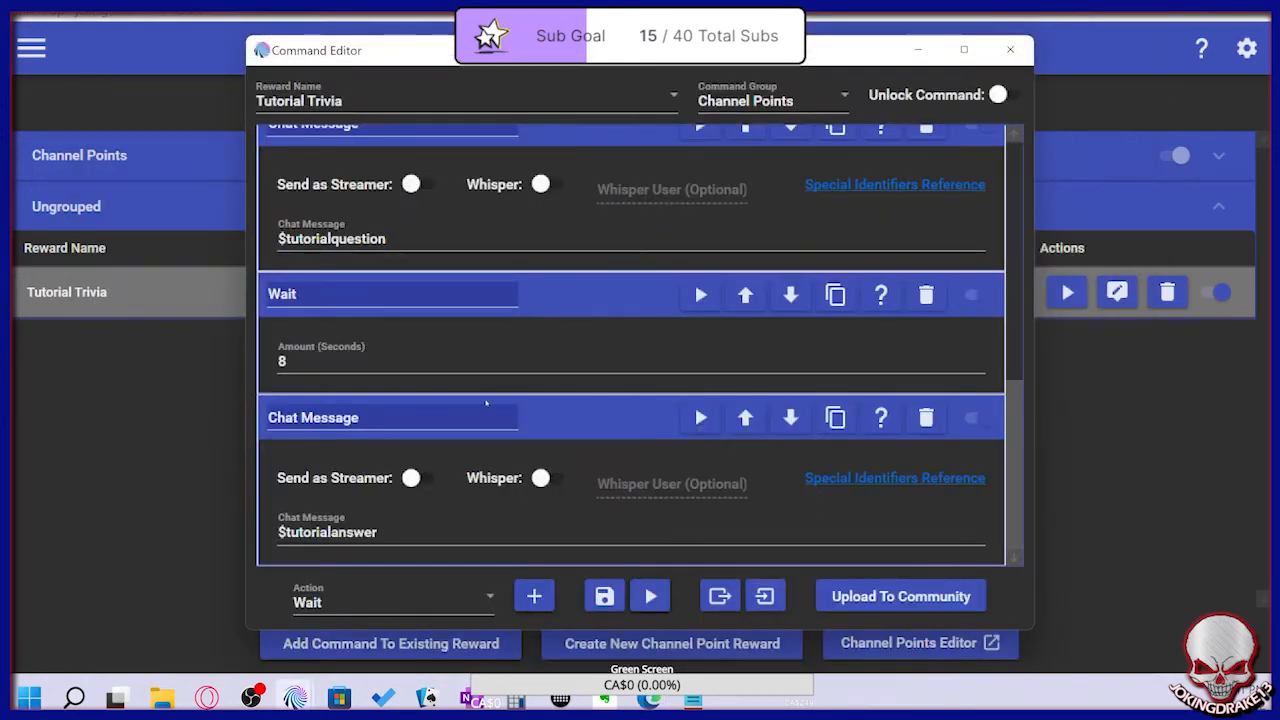
Set the Wait action's amount to 45 seconds and save the Tutorial Trivia command
drag(292, 362, 258, 362)
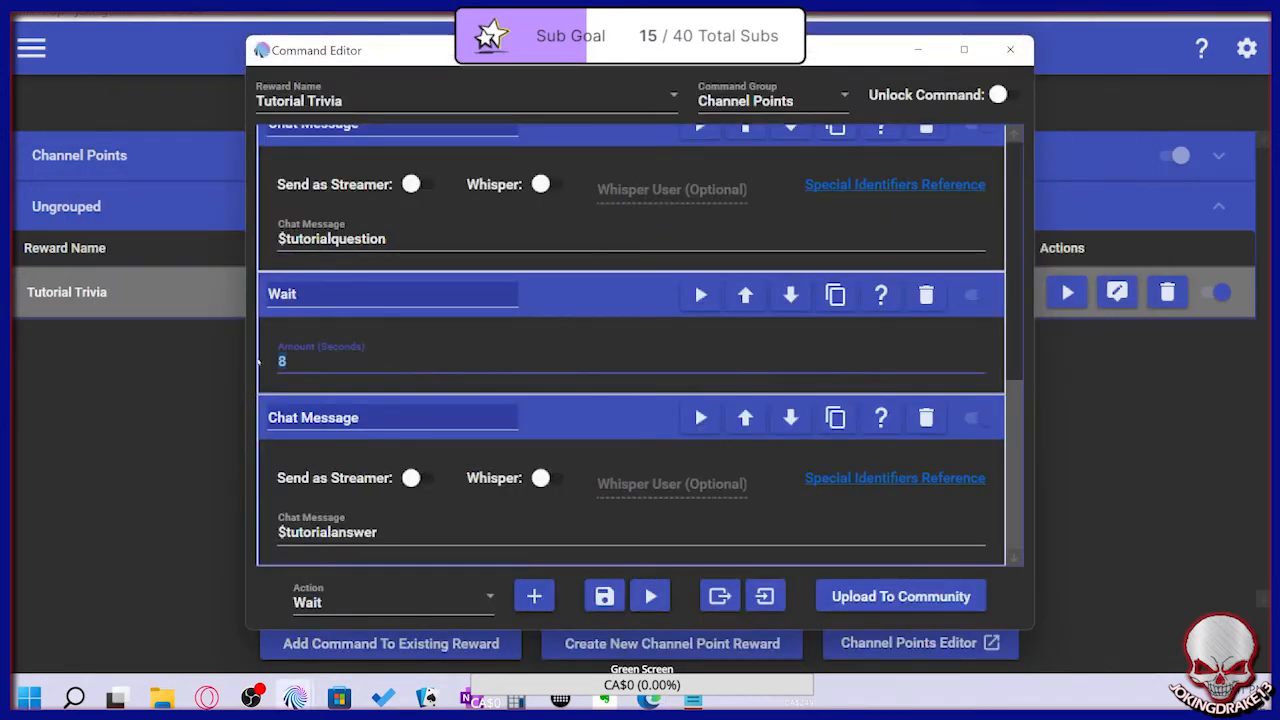
text(45)
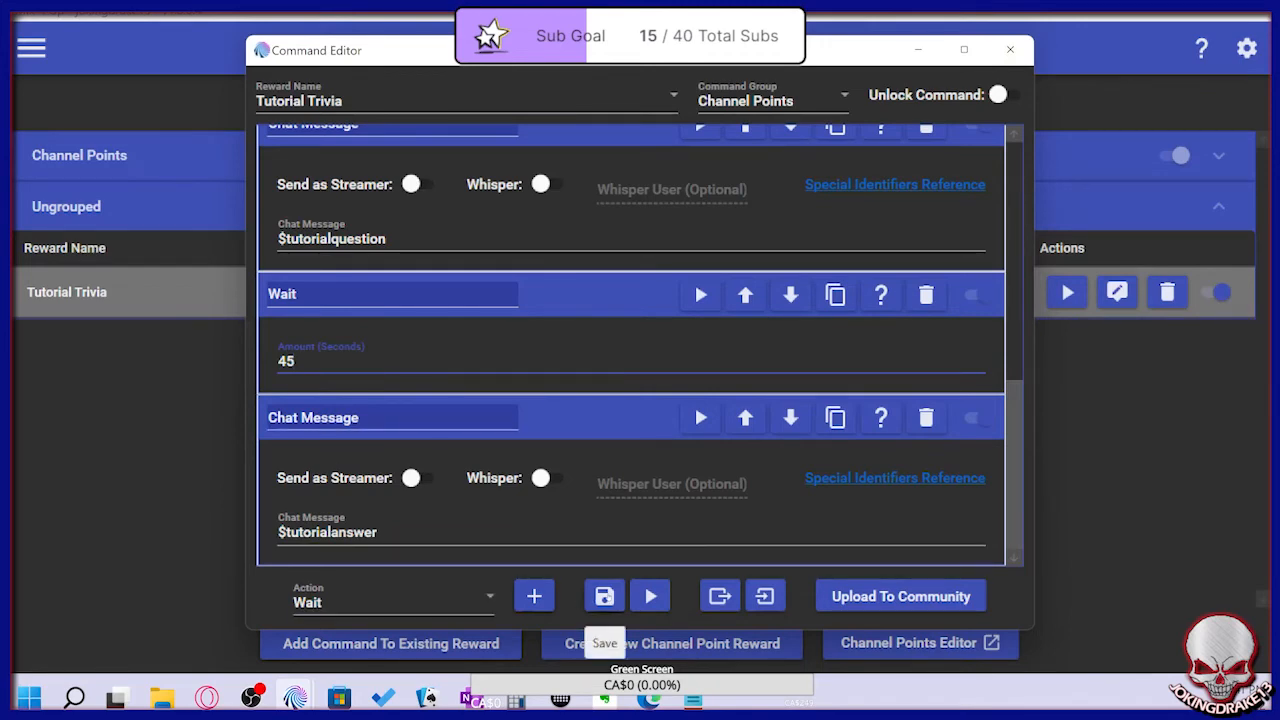
click(605, 597)
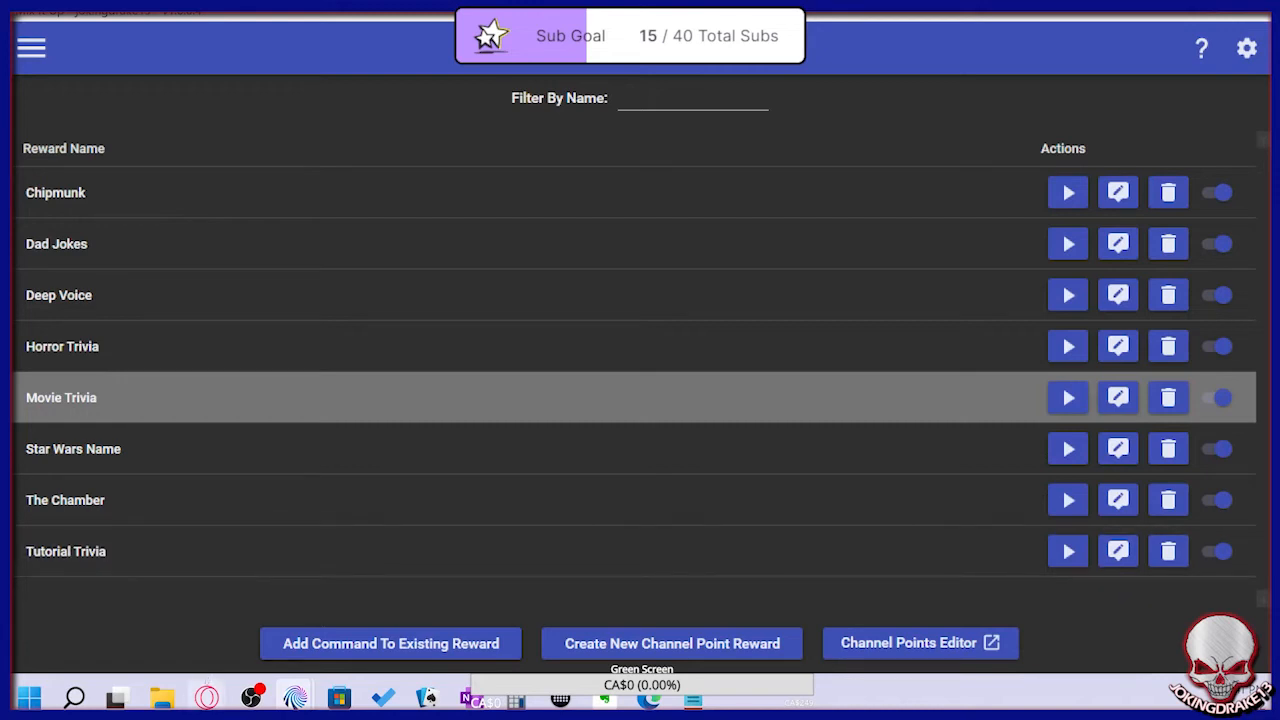
Switch to the Twitch Creator Dashboard in Opera and go to the custom rewards in the channel points' Manage Rewards & Challenges settings
mouse_move(207, 697)
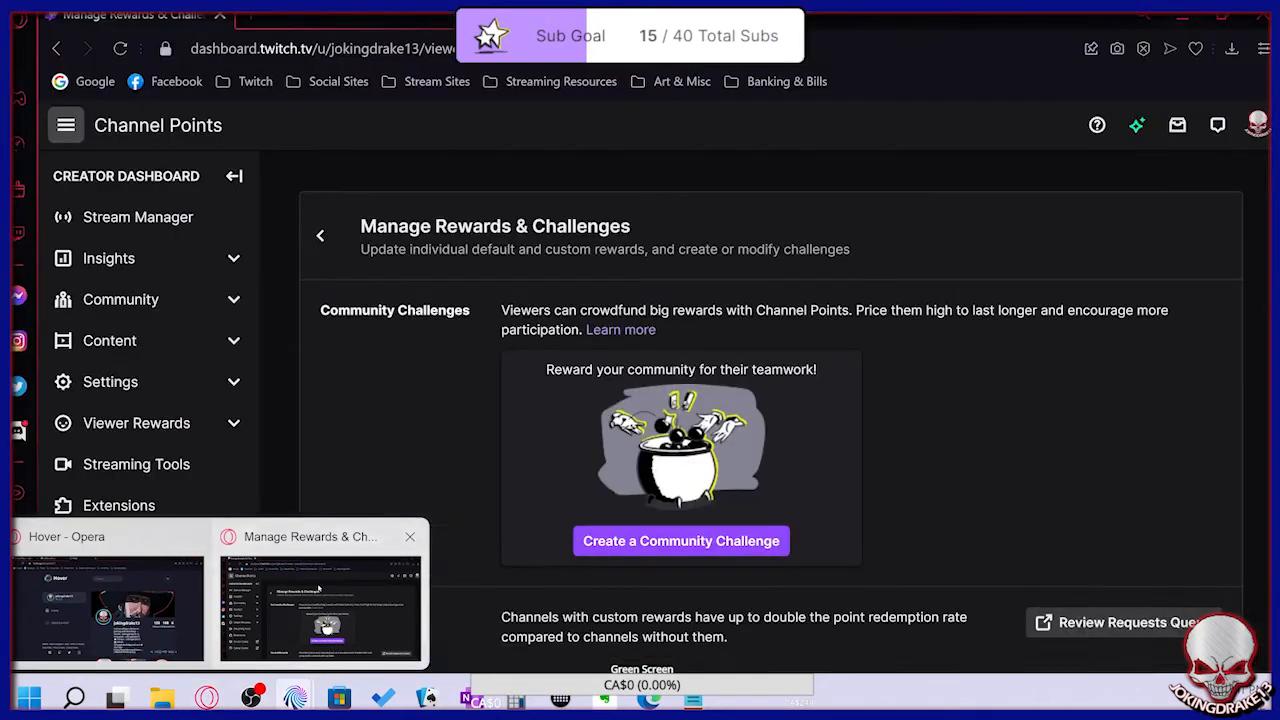
click(318, 587)
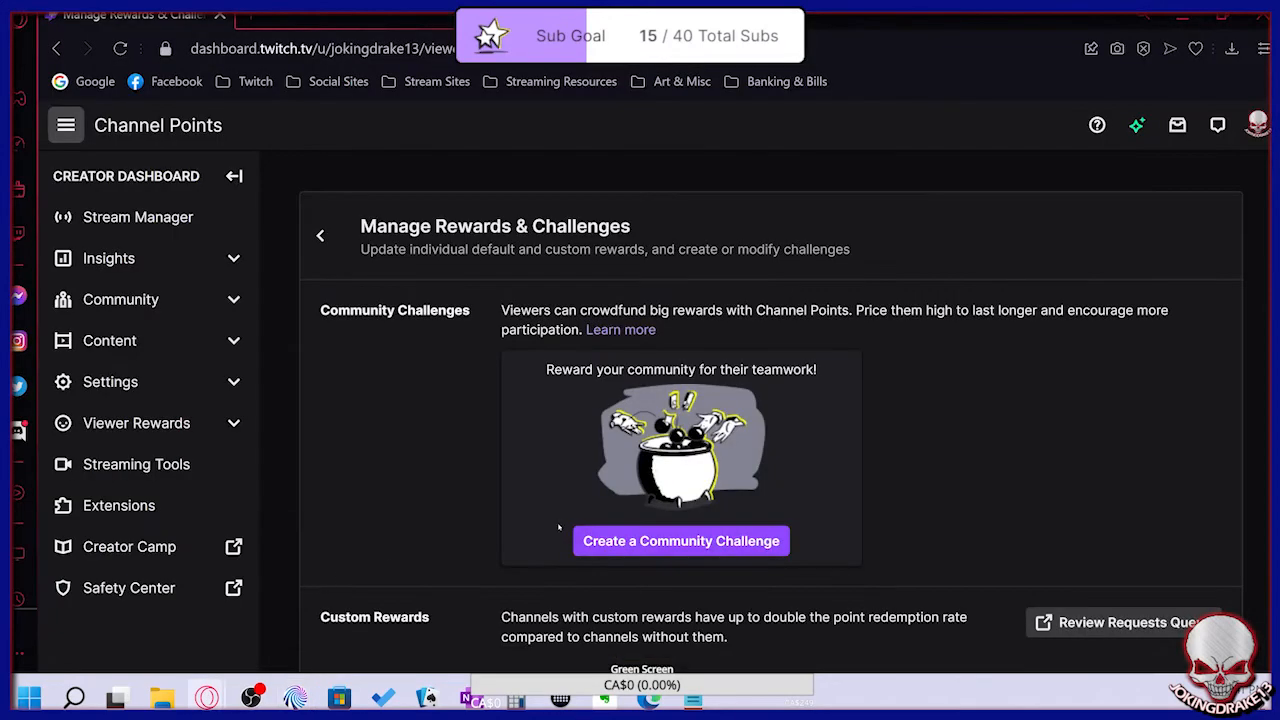
click(1256, 128)
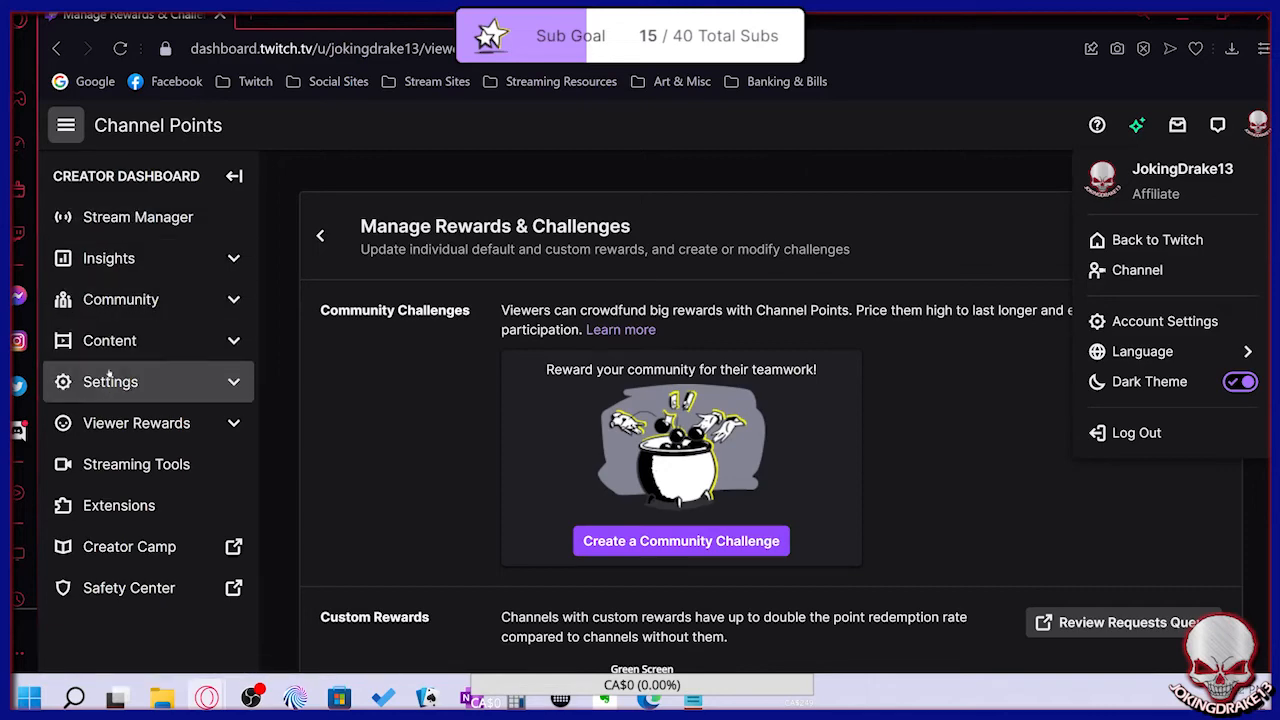
click(110, 418)
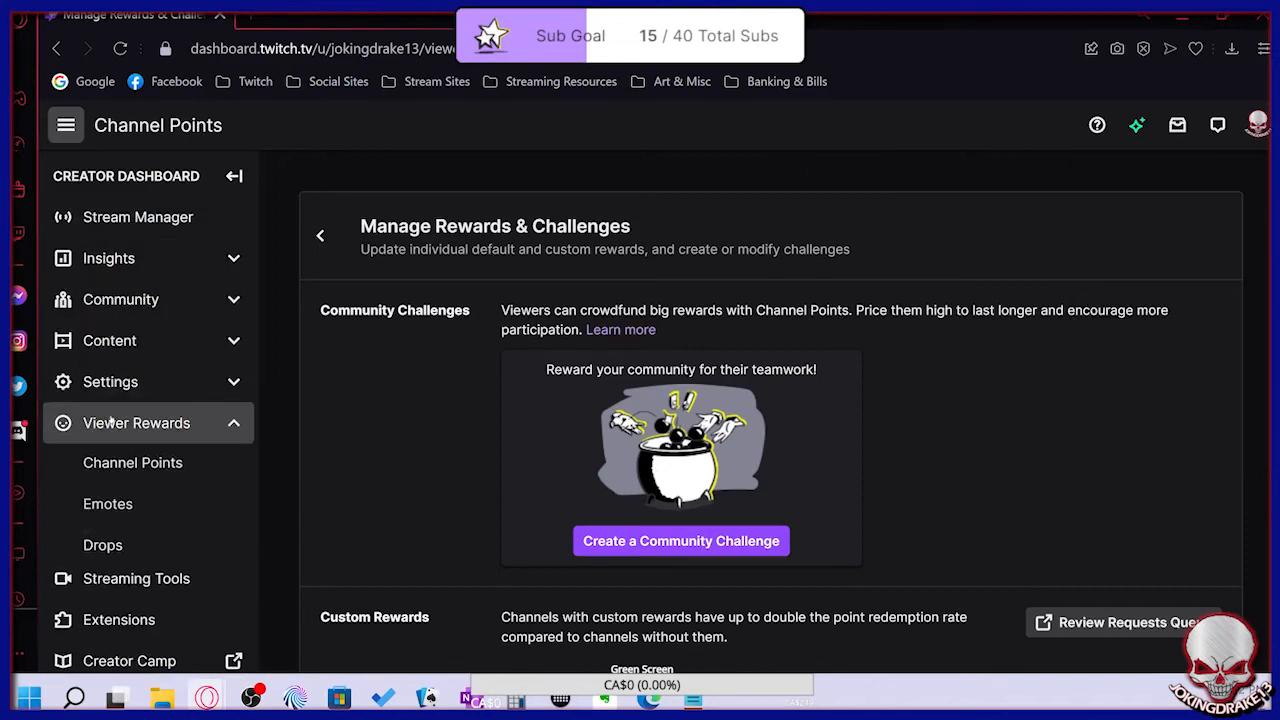
click(130, 456)
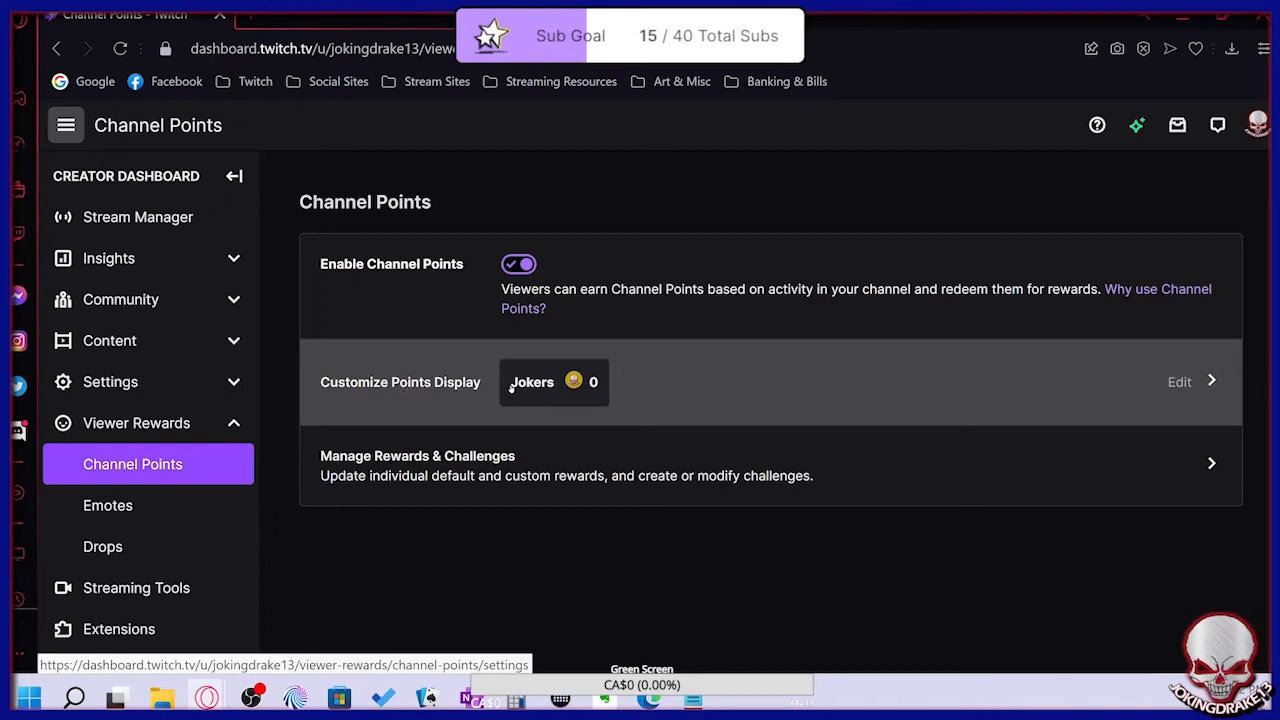
click(473, 471)
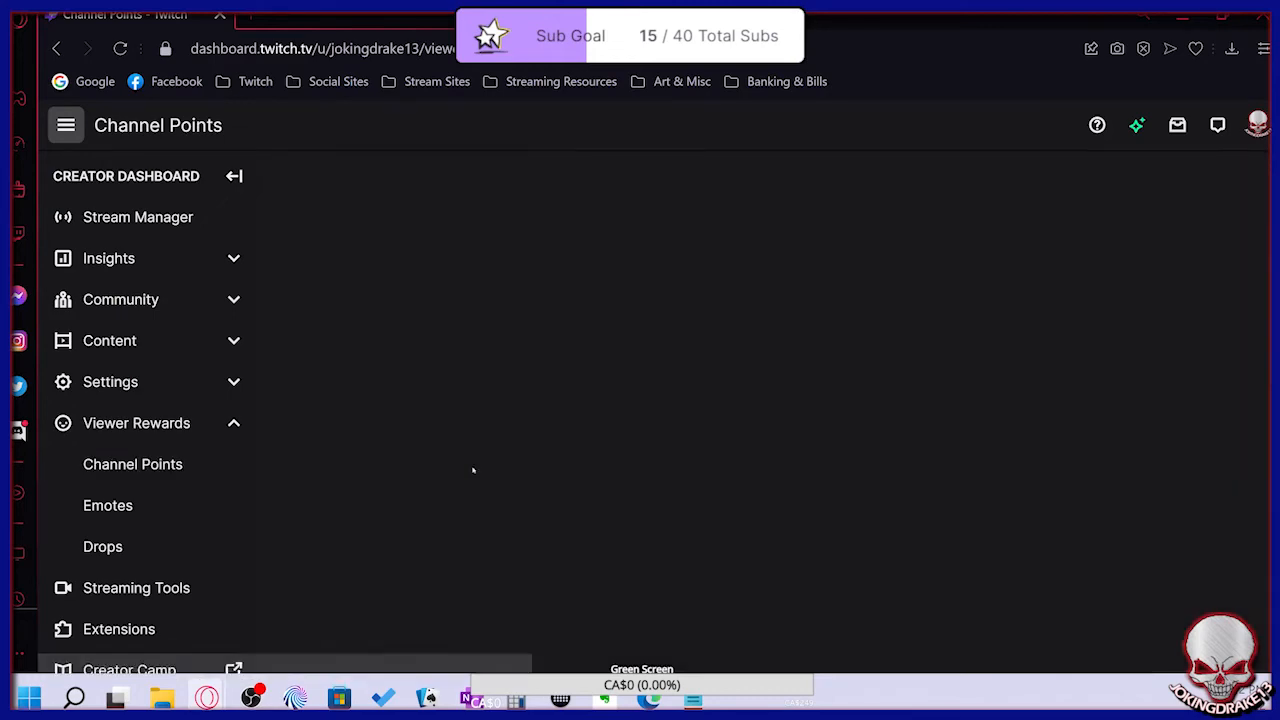
scroll(470, 472, down, 3)
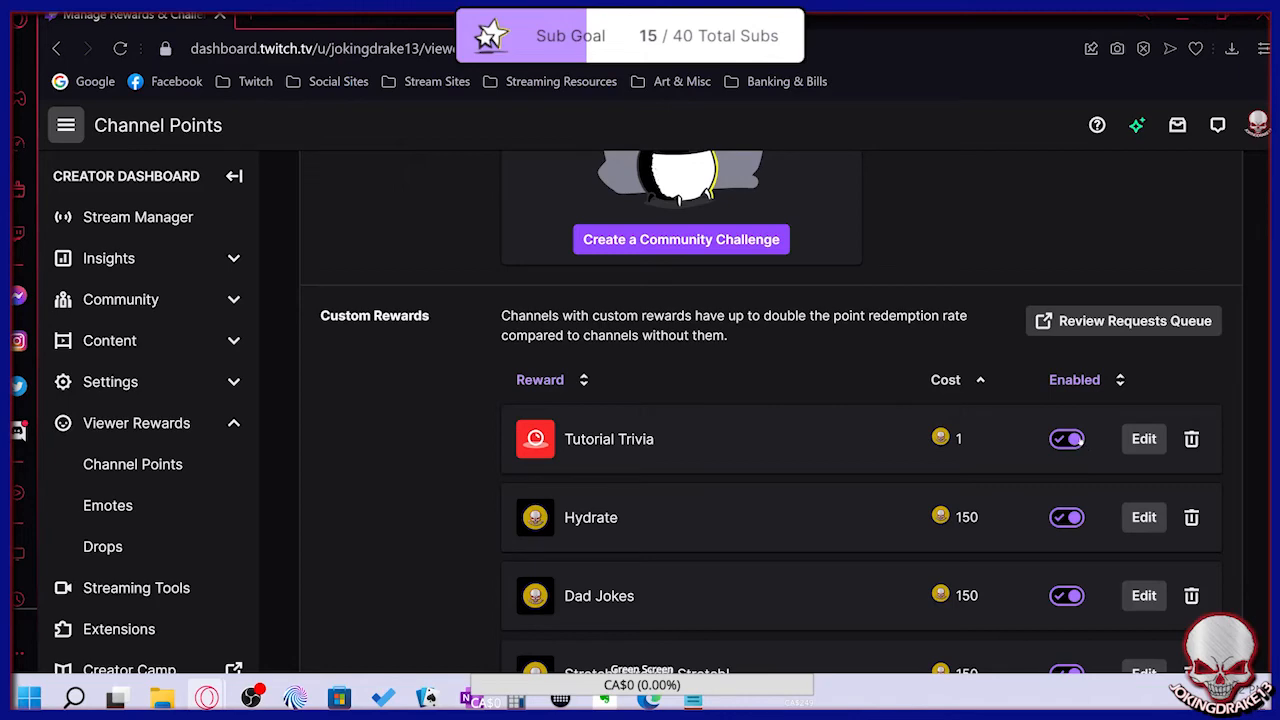
Open the Tutorial Trivia custom reward for editing
click(1080, 441)
click(1080, 441)
click(1145, 440)
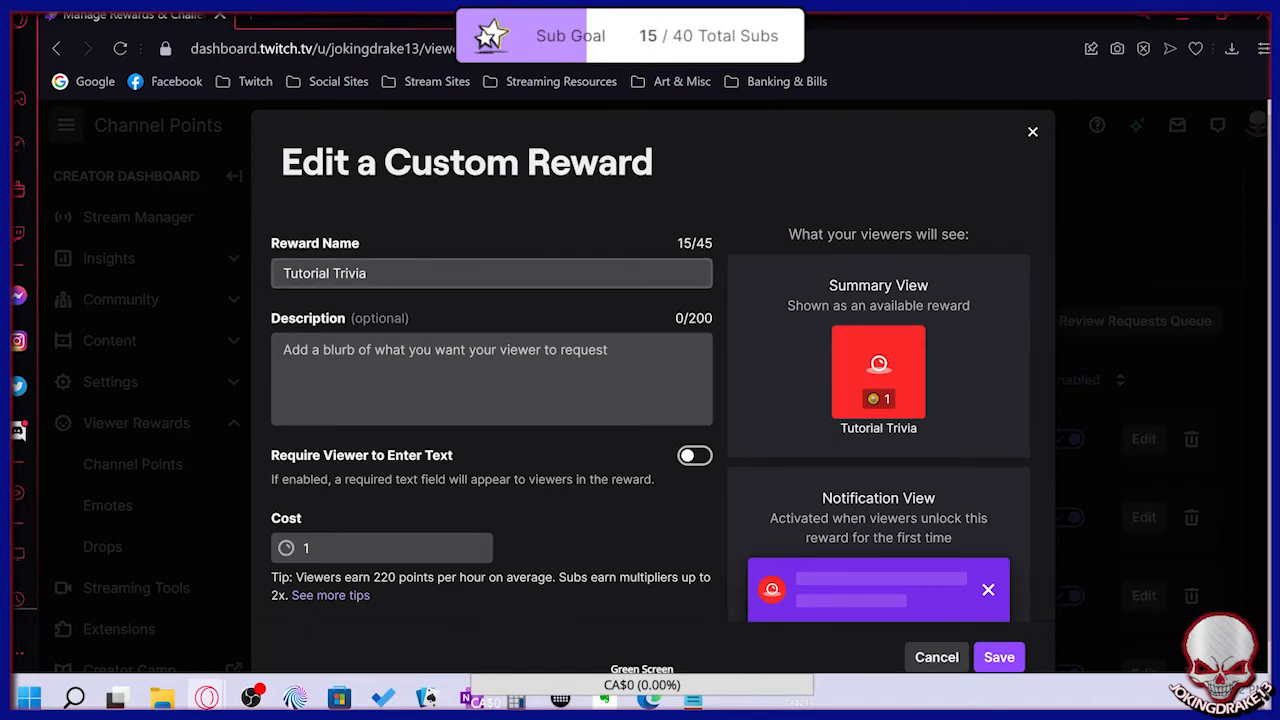
Enter the reward description "Bot will ask a question you have 45 seconds to answer."
click(491, 379)
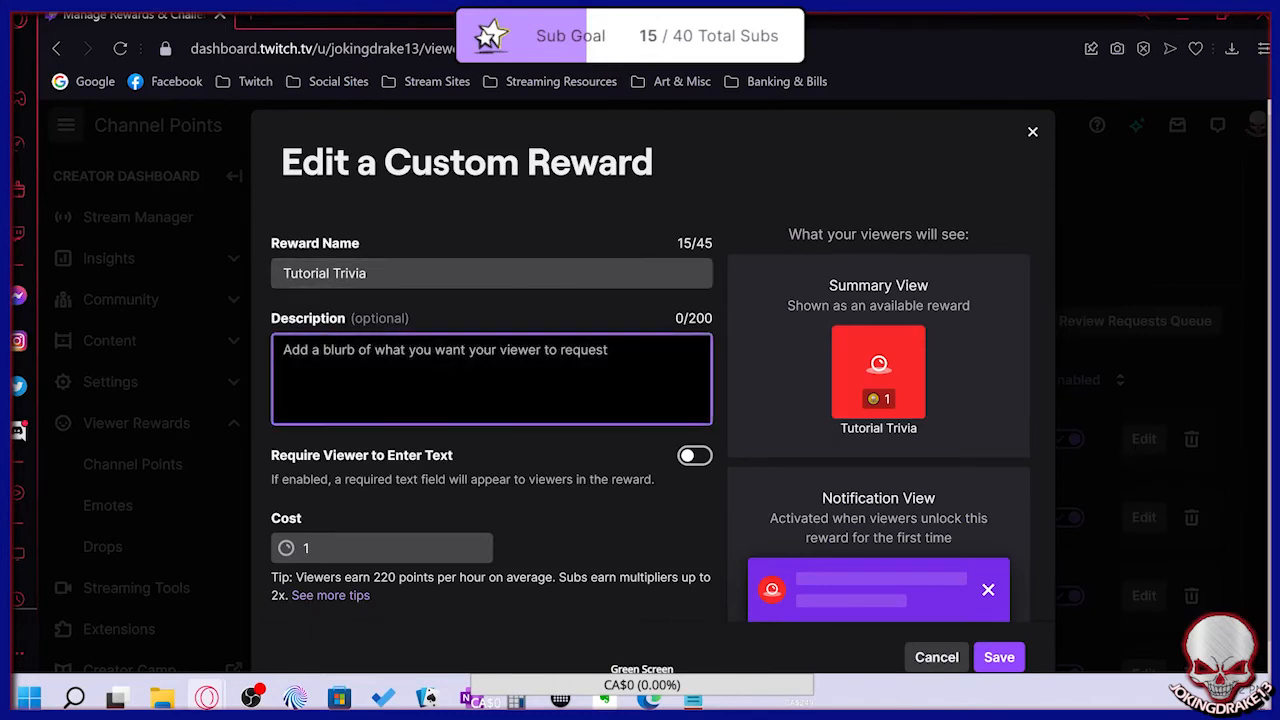
text(An)
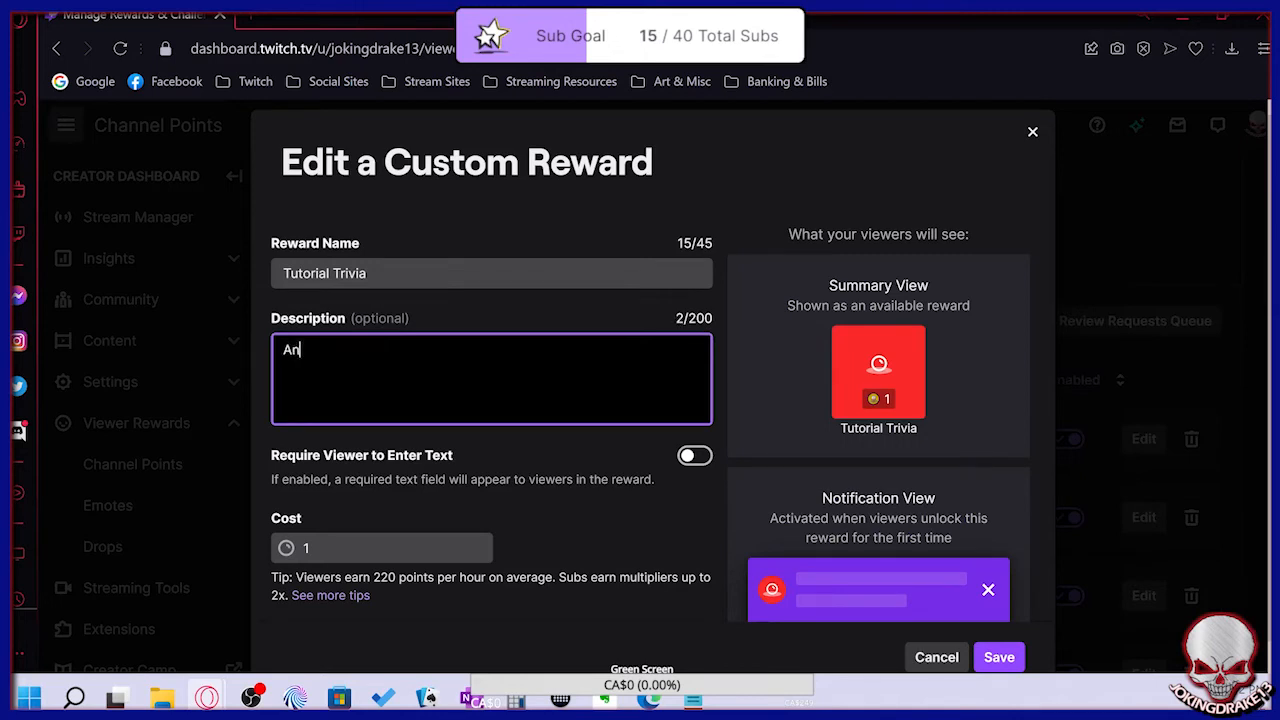
text(ot)
key(BackSpace)
key(BackSpace)
key(BackSpace)
key(BackSpace)
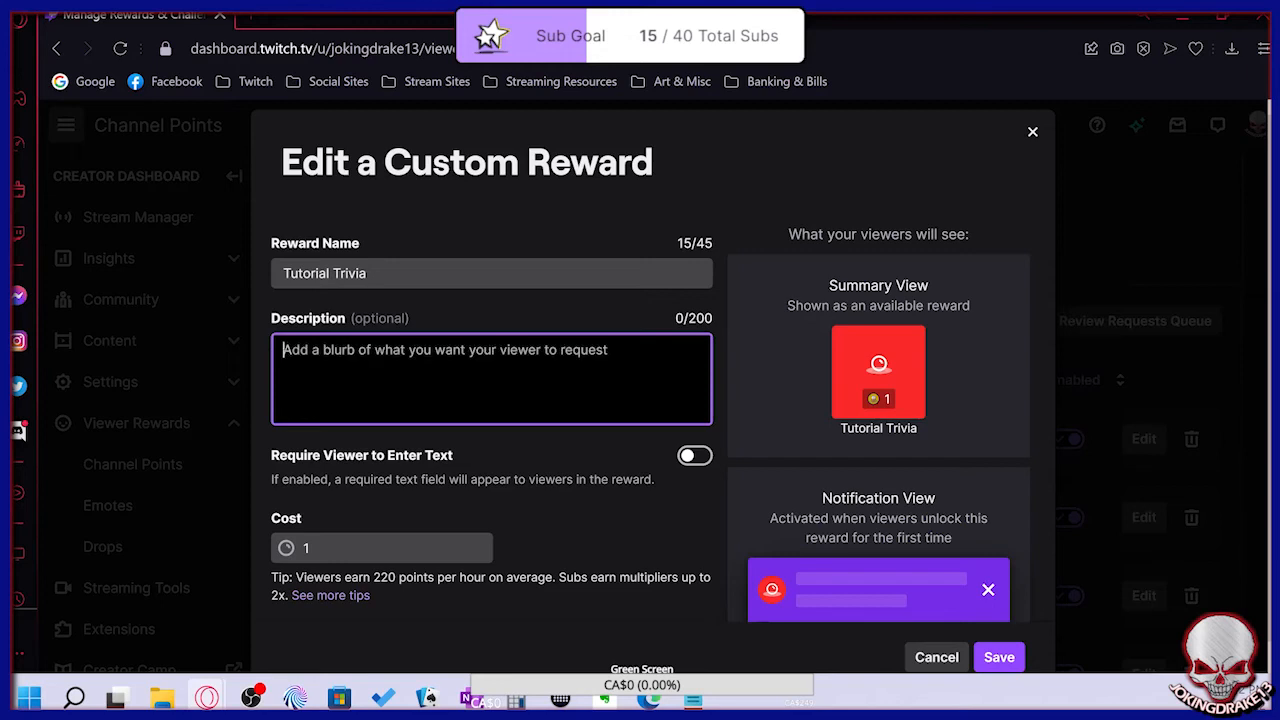
text(Bot wi)
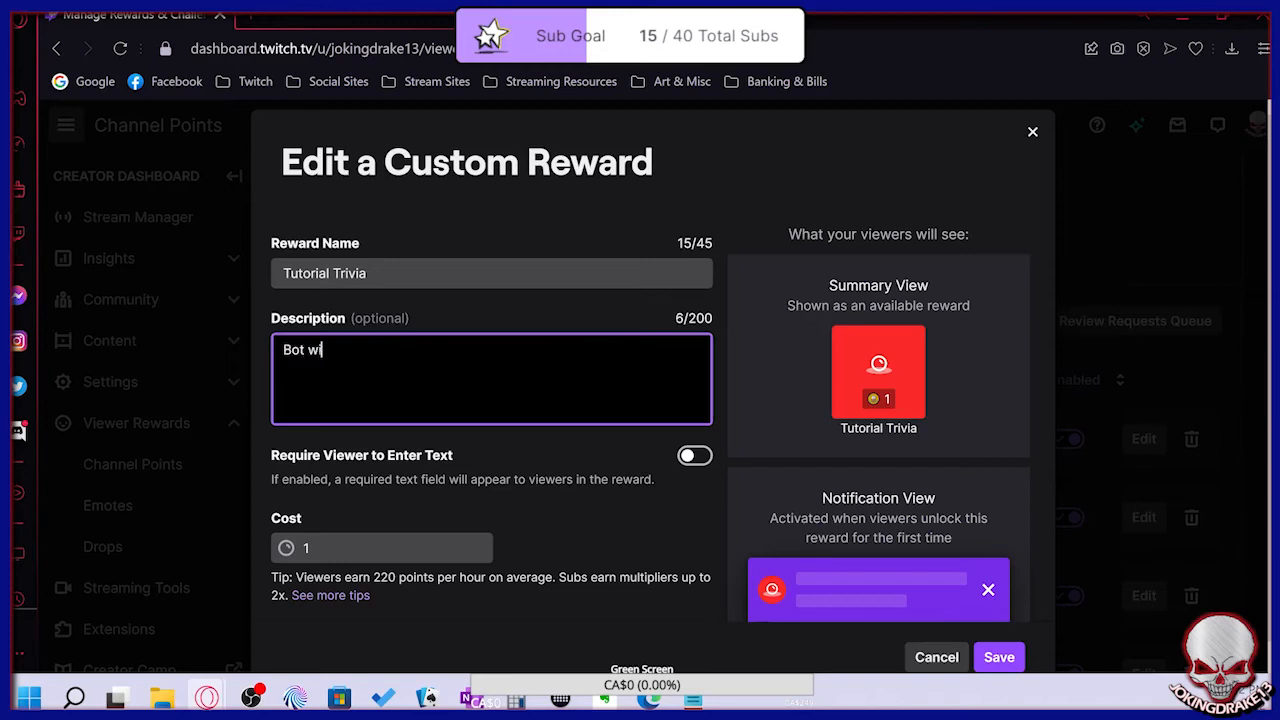
text(ll ask a question you)
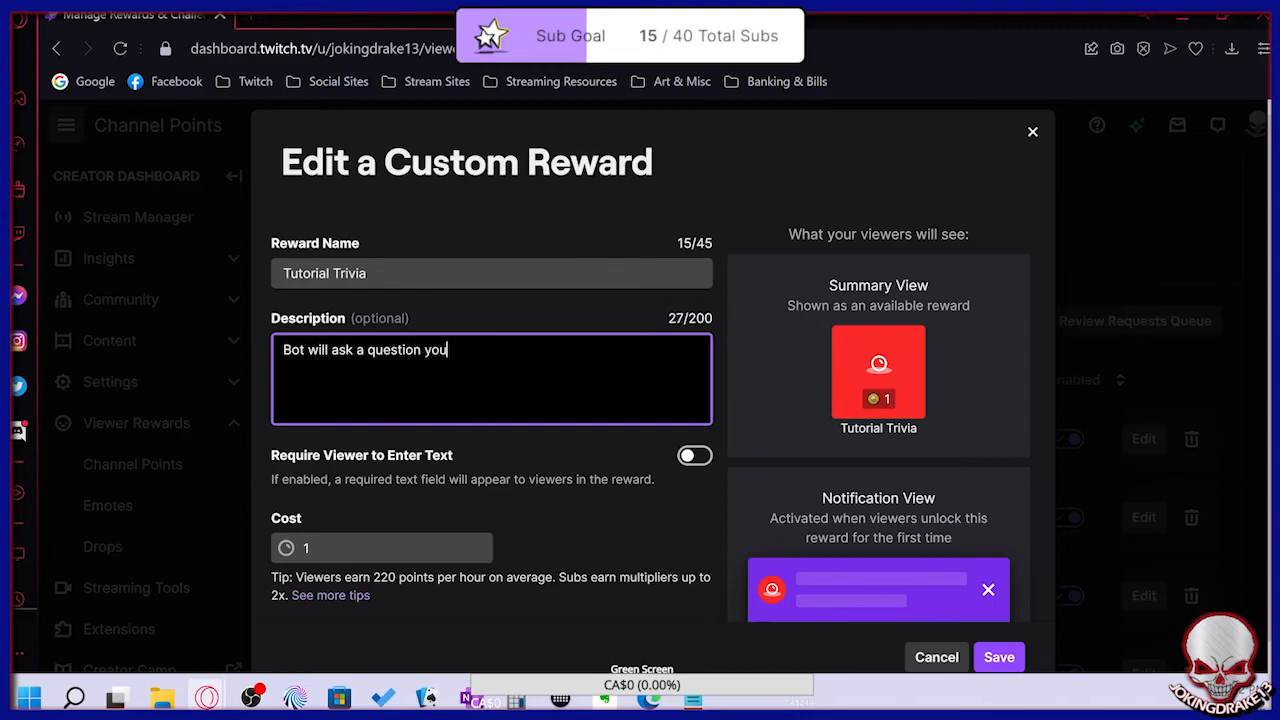
text( have 45 se)
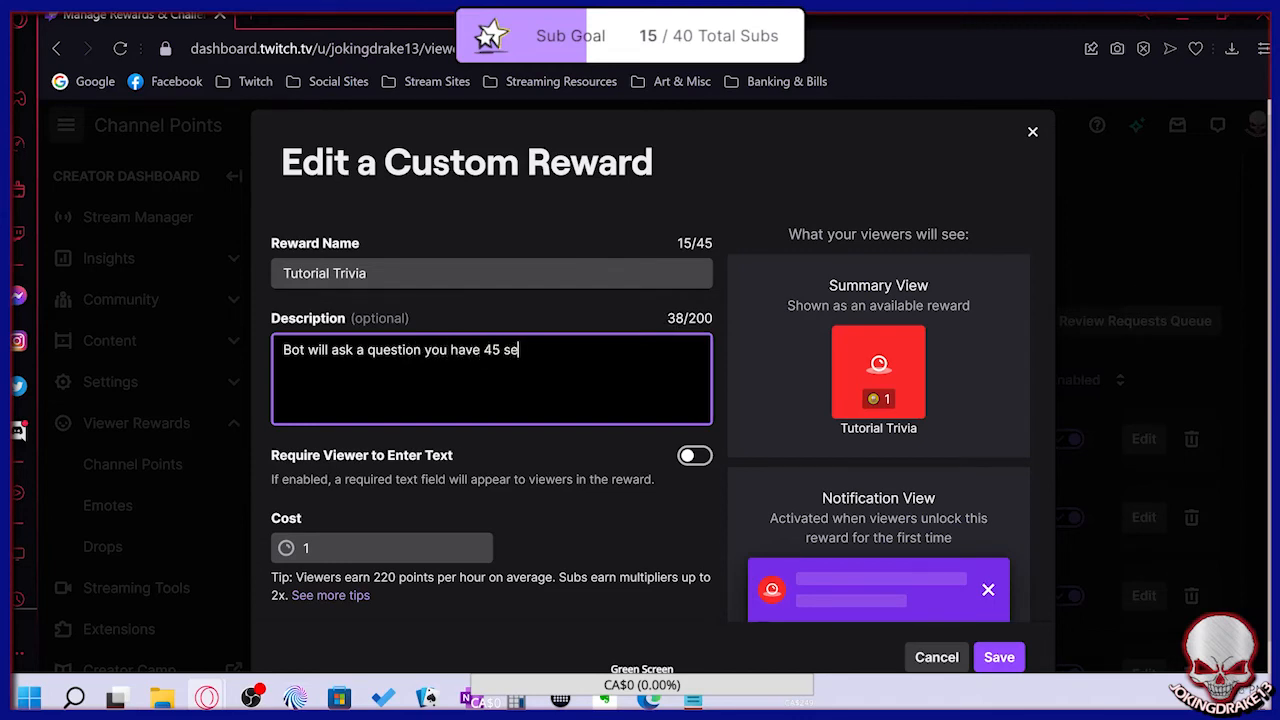
text(conds to answer.)
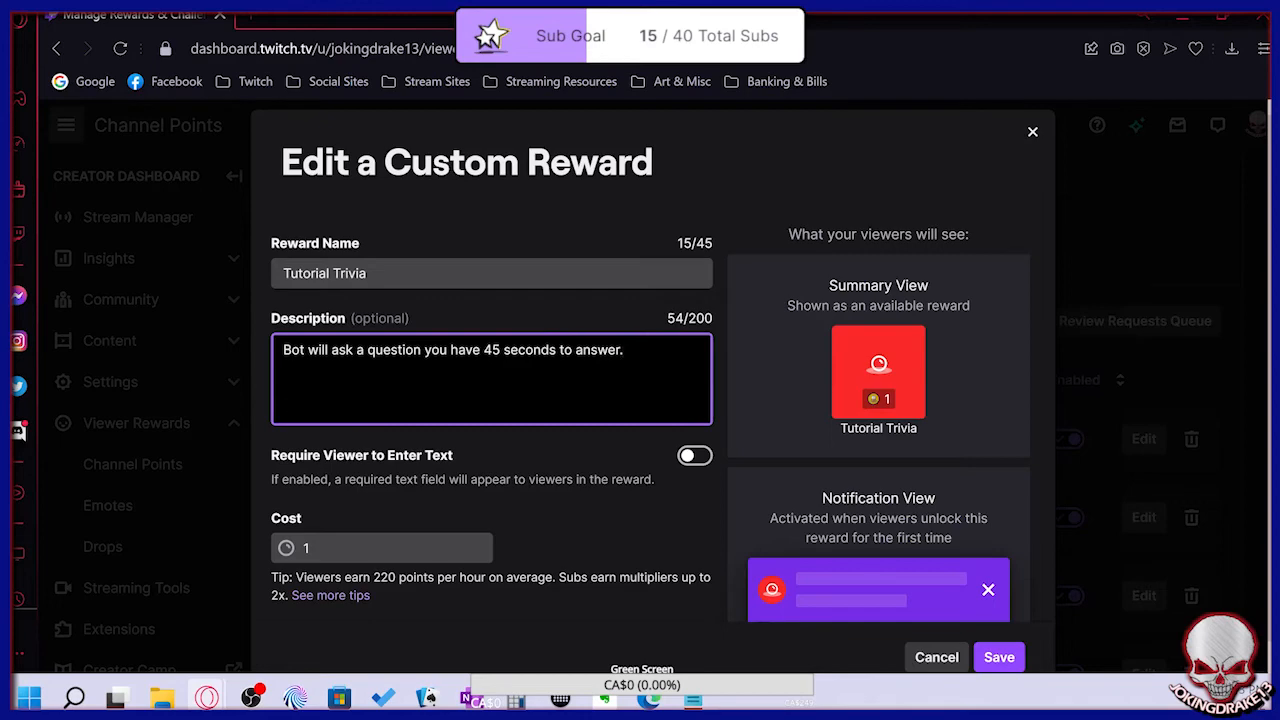
Set the Tutorial Trivia reward's cost to 250 channel points
scroll(610, 281, down, 2)
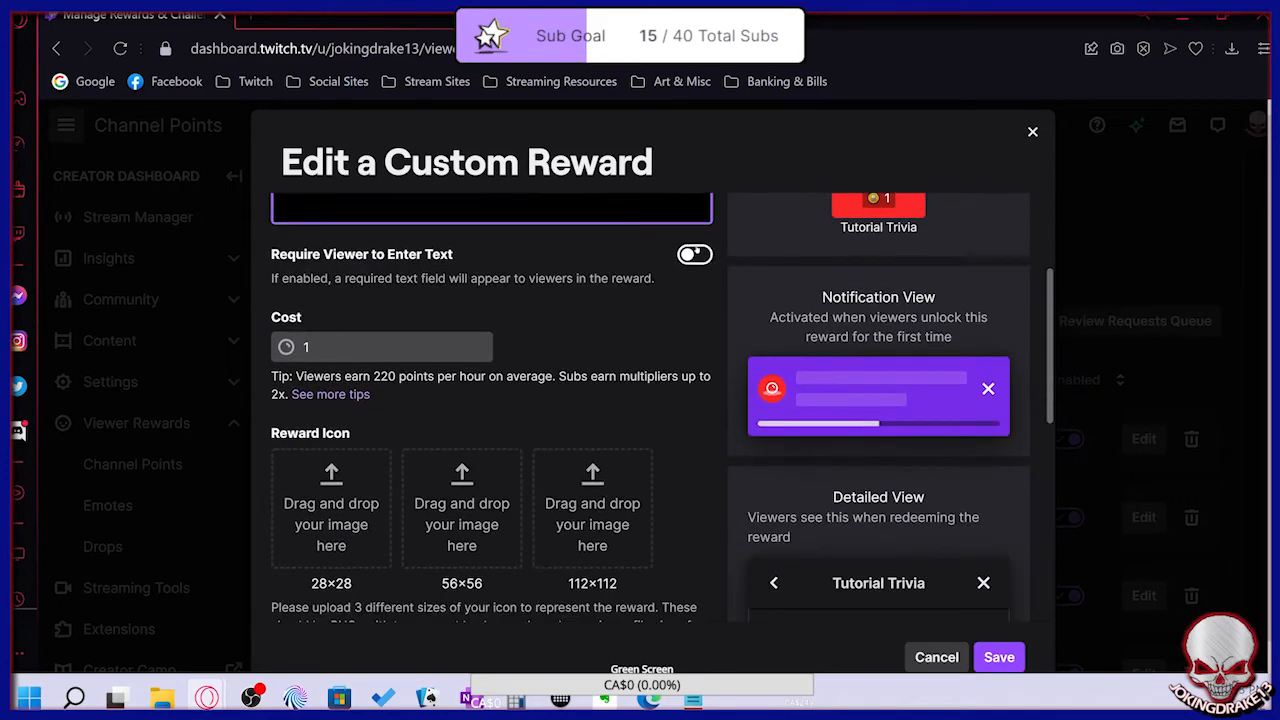
drag(335, 348, 279, 348)
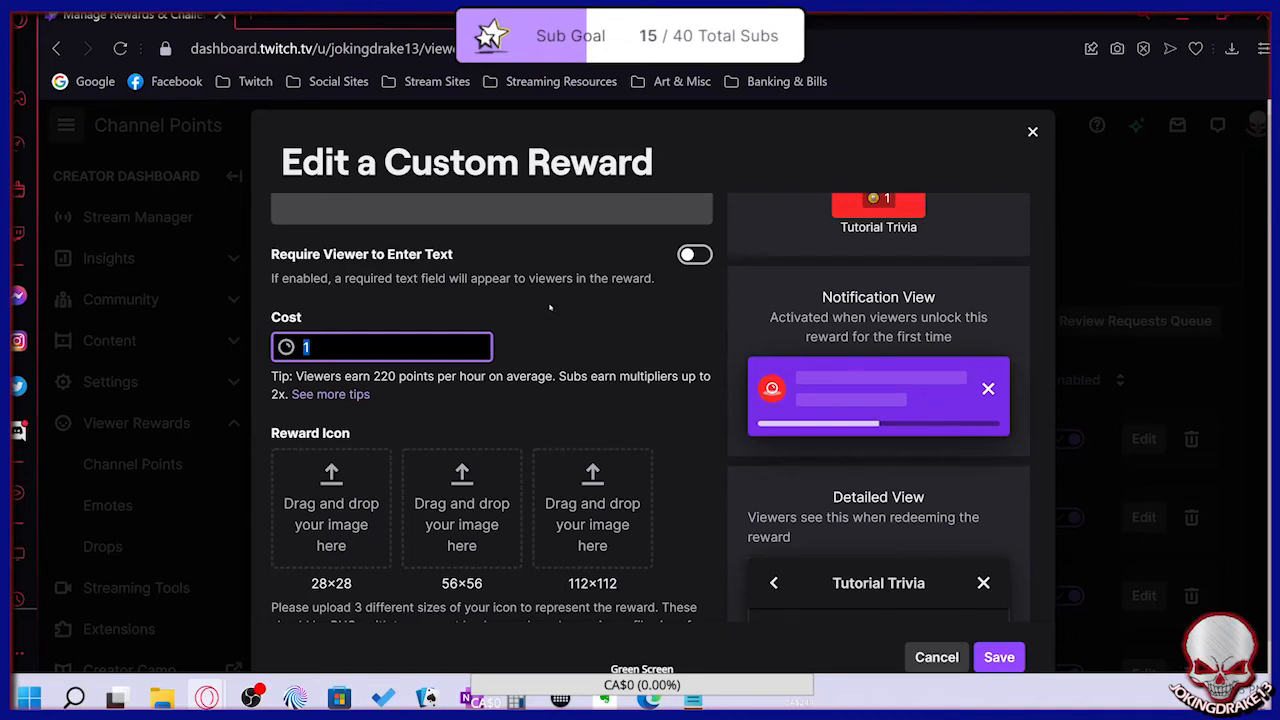
text(250)
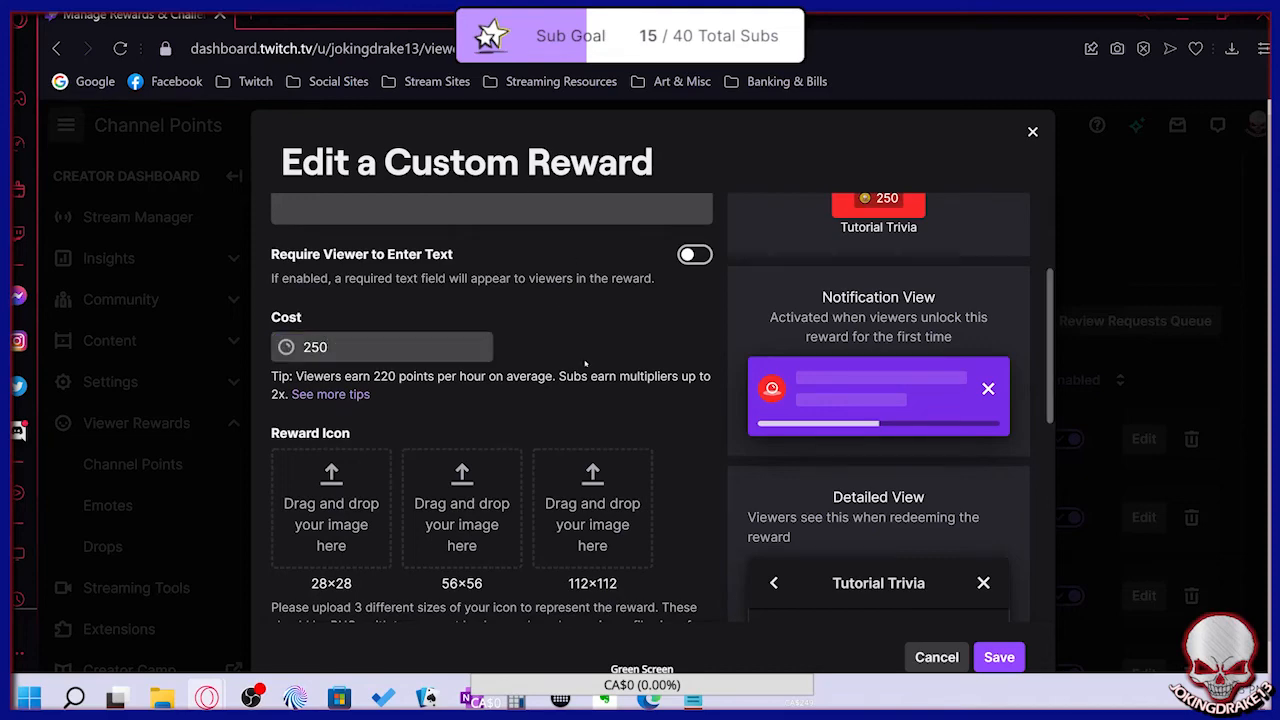
Upload the Jokers28 PNG from the Rebranding Graphics folder as the 28×28 reward icon
scroll(335, 335, down, 3)
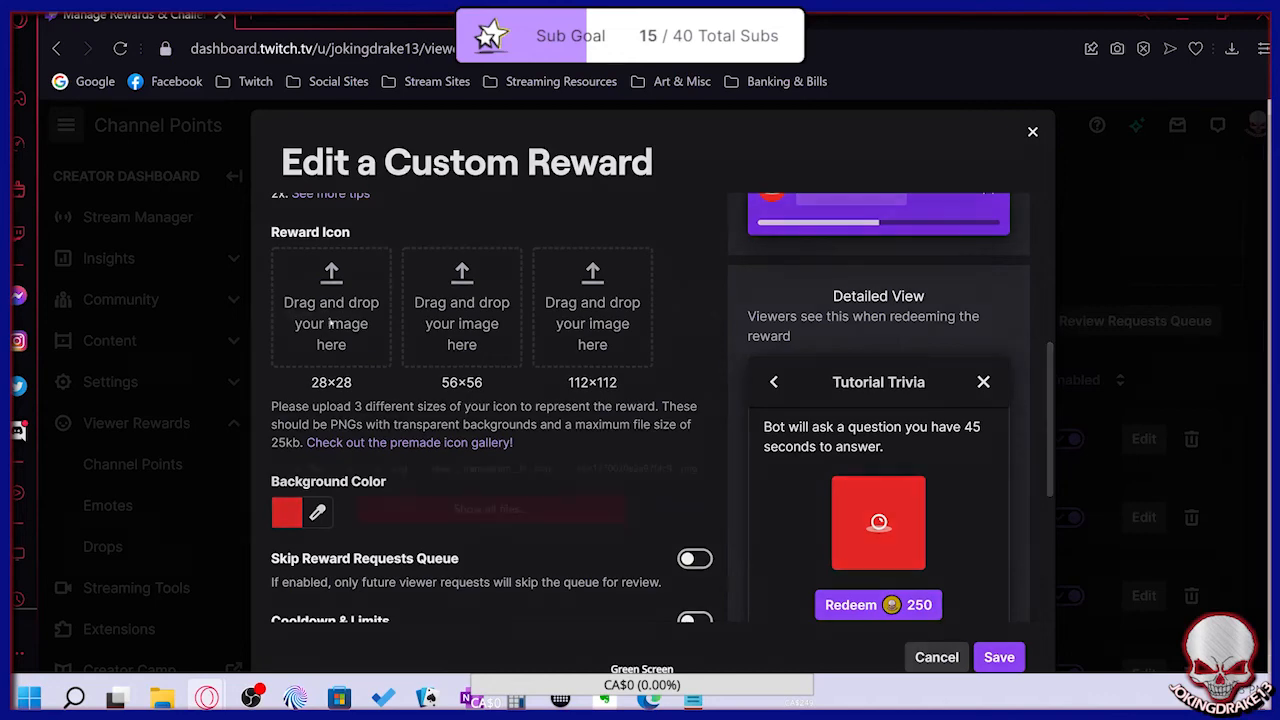
click(331, 322)
click(467, 512)
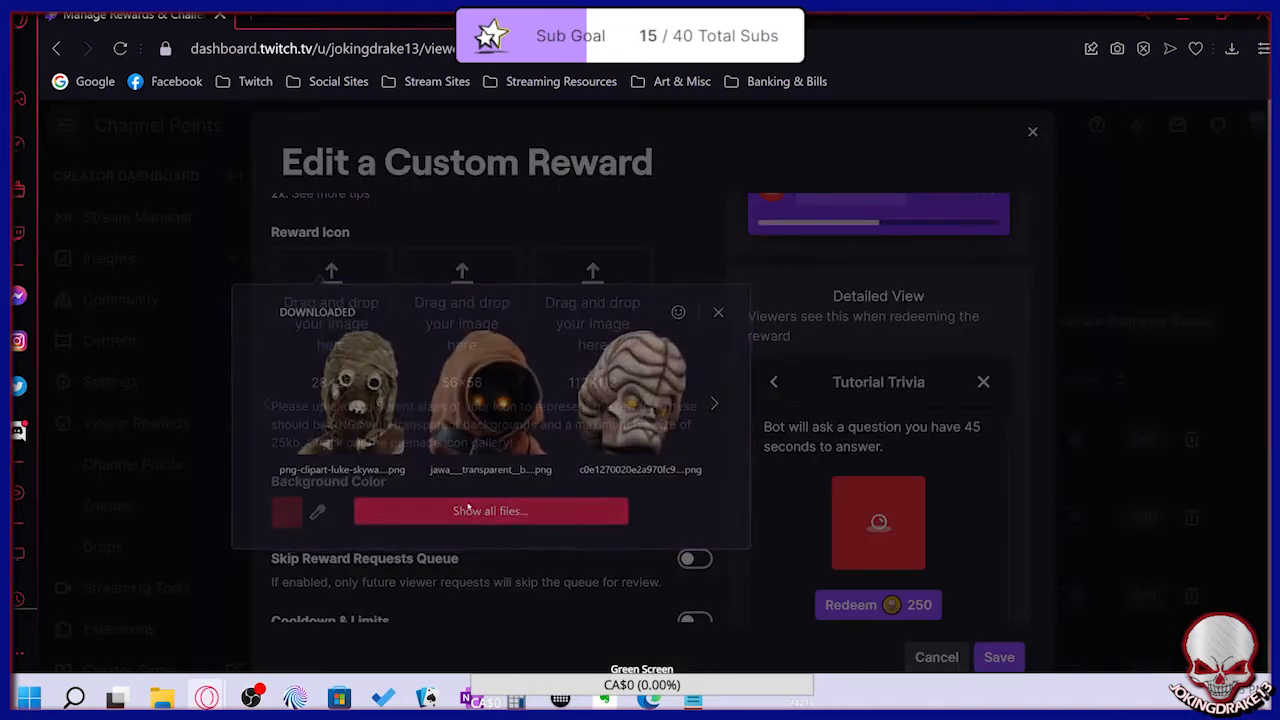
scroll(373, 254, down, 3)
scroll(373, 254, down, 5)
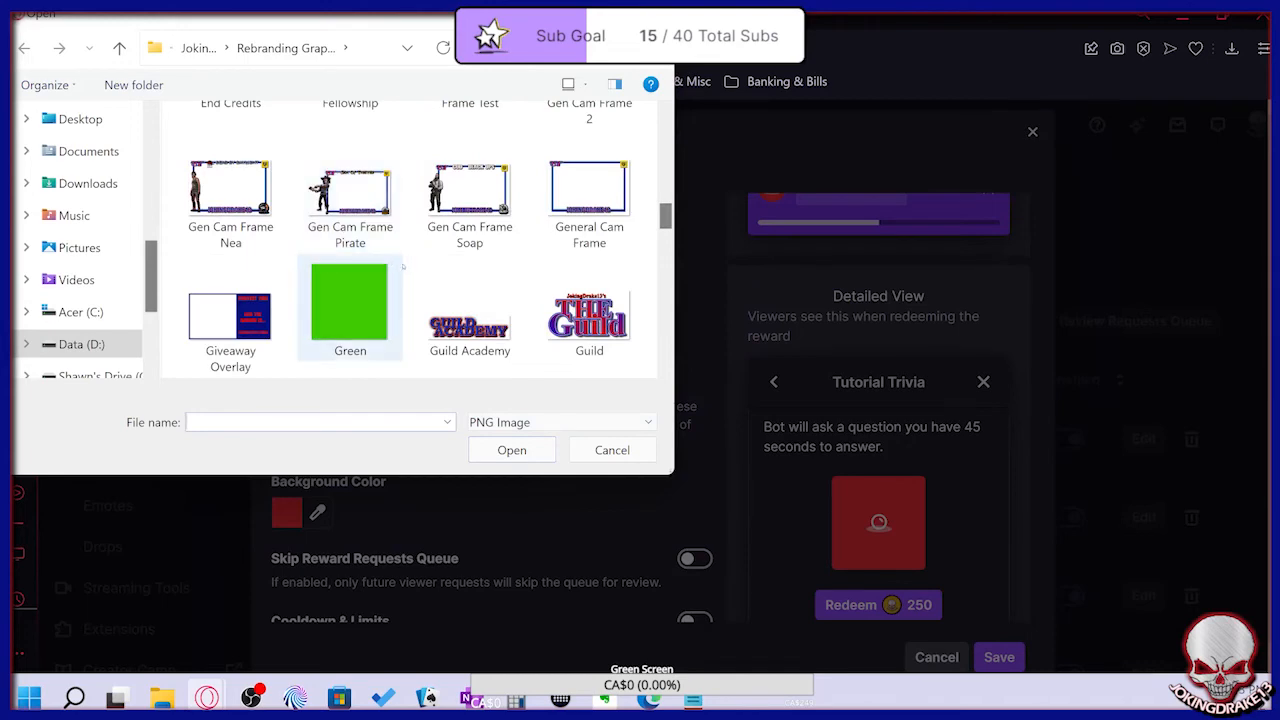
scroll(404, 266, down, 8)
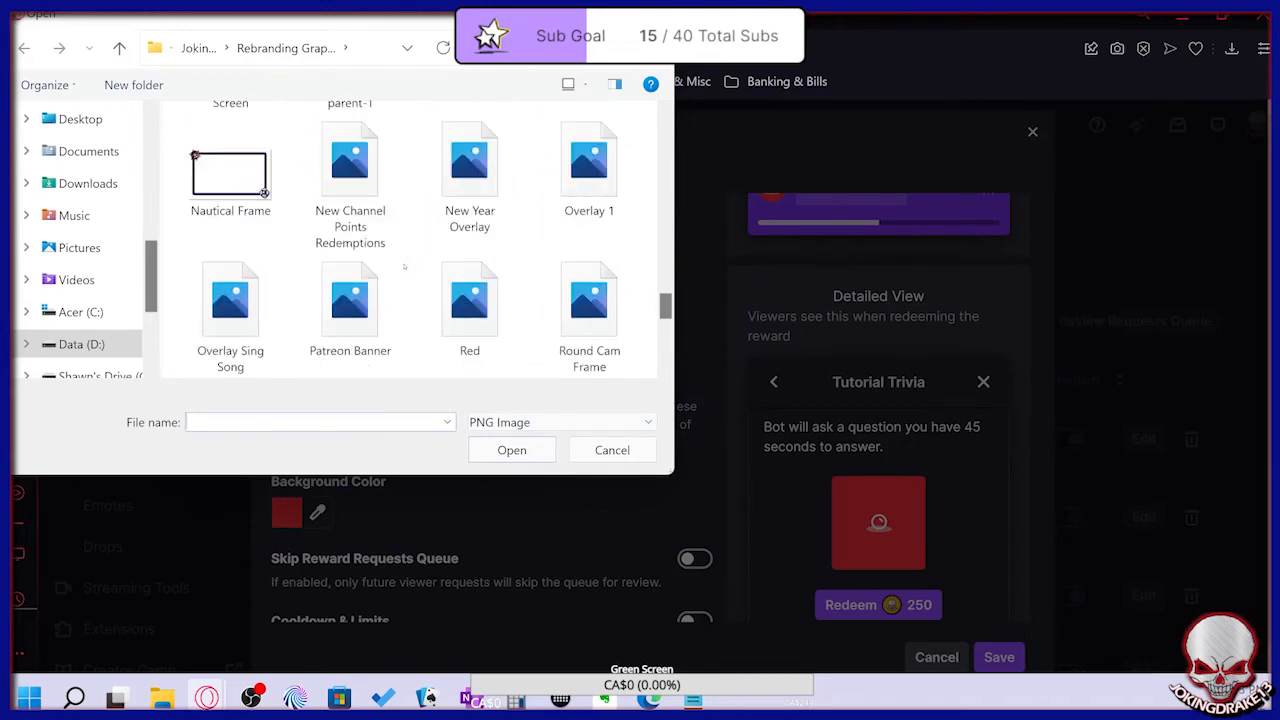
scroll(404, 266, up, 2)
scroll(404, 266, up, 1)
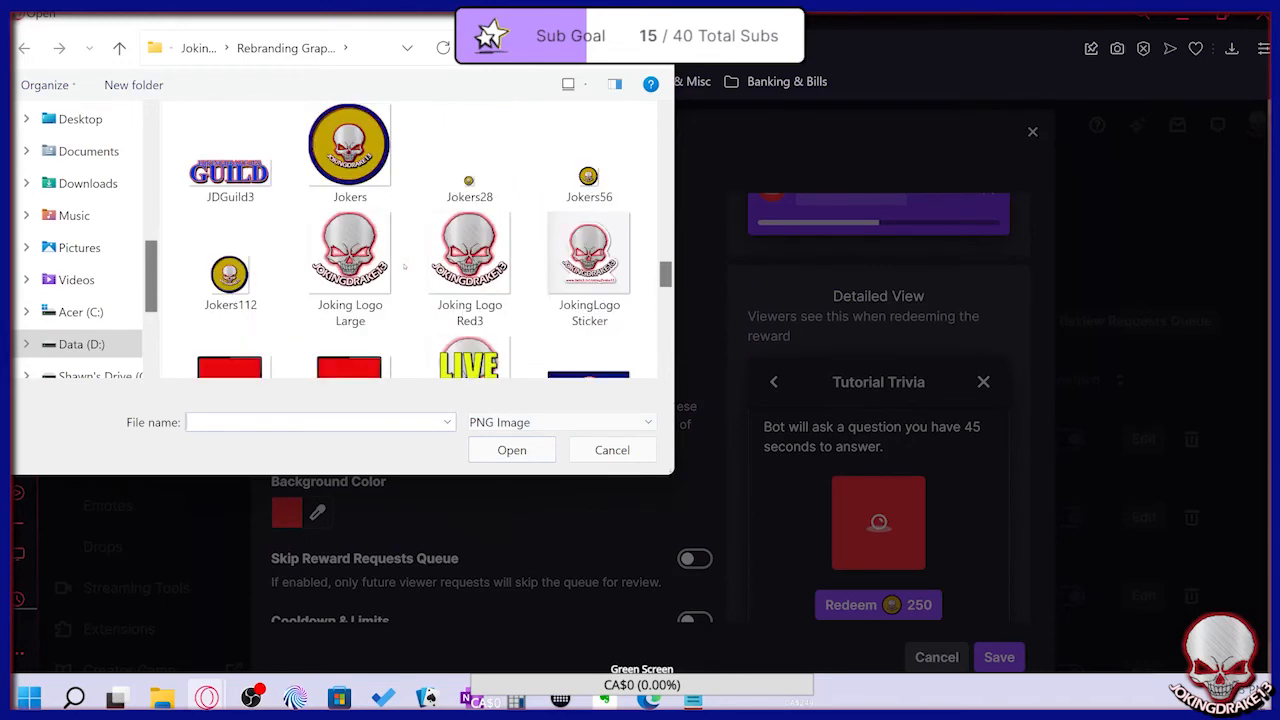
click(470, 180)
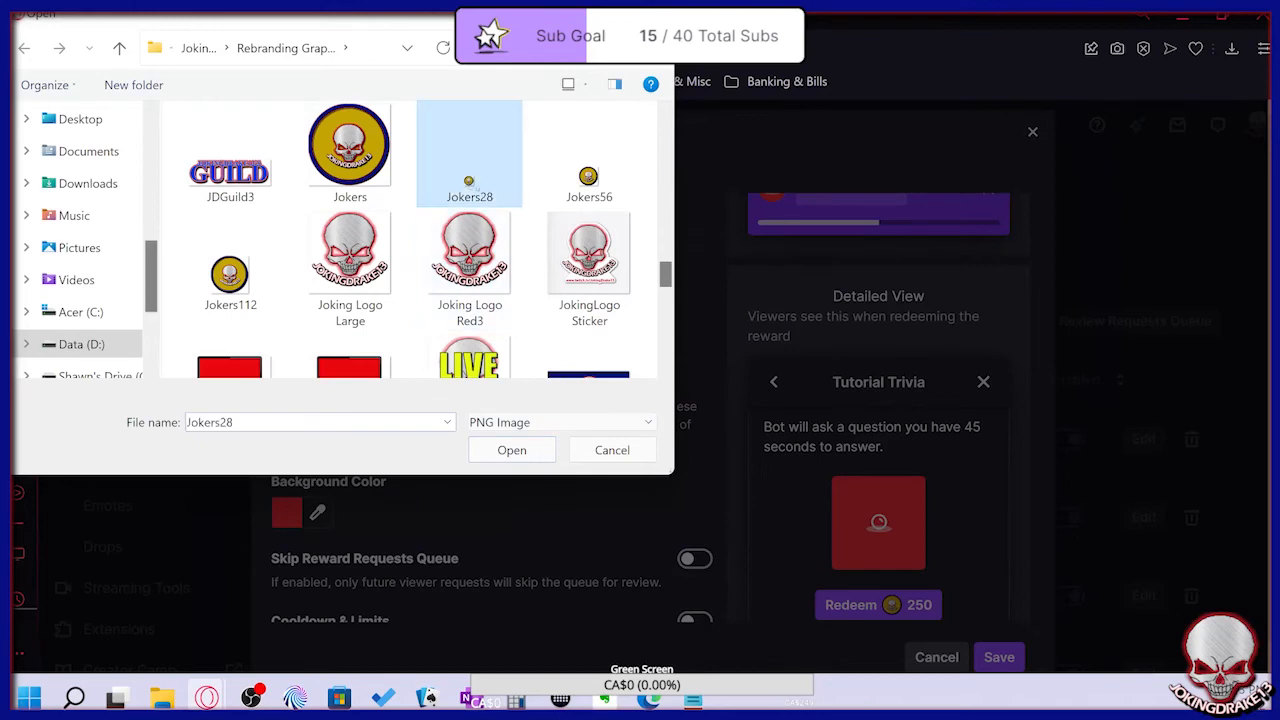
click(531, 443)
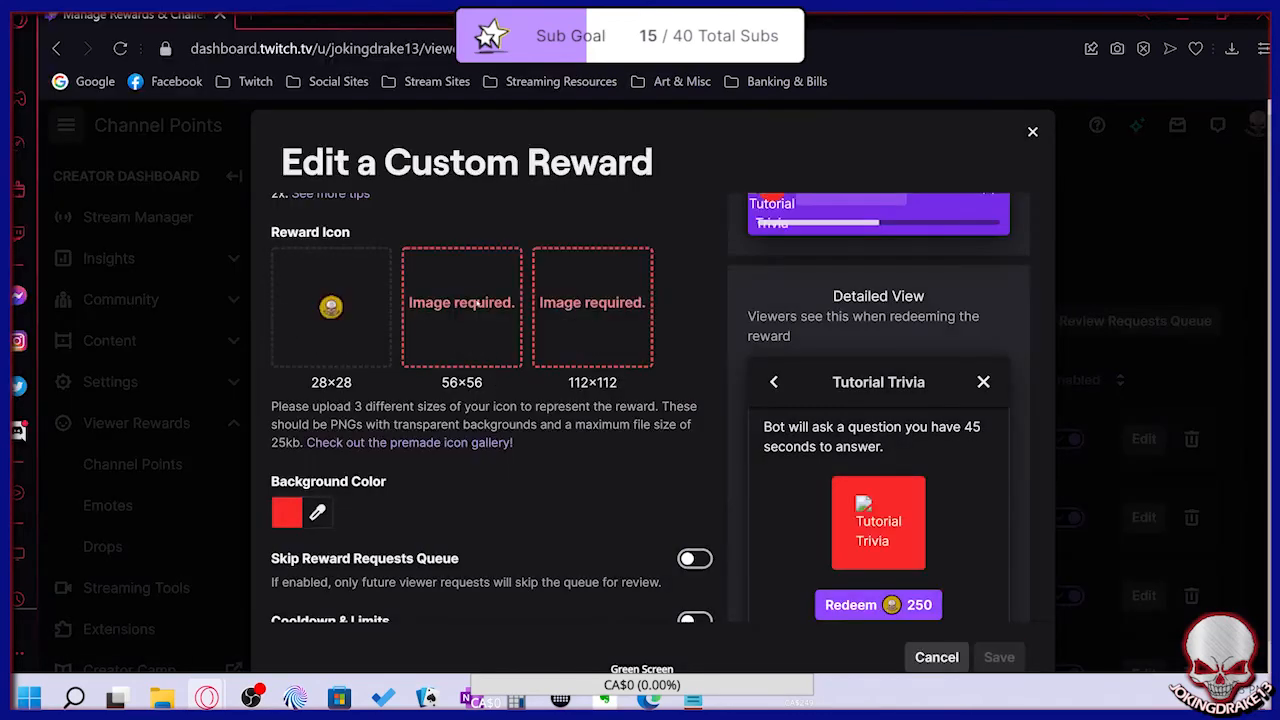
Upload the Jokers56 PNG as the 56×56 reward icon
click(477, 303)
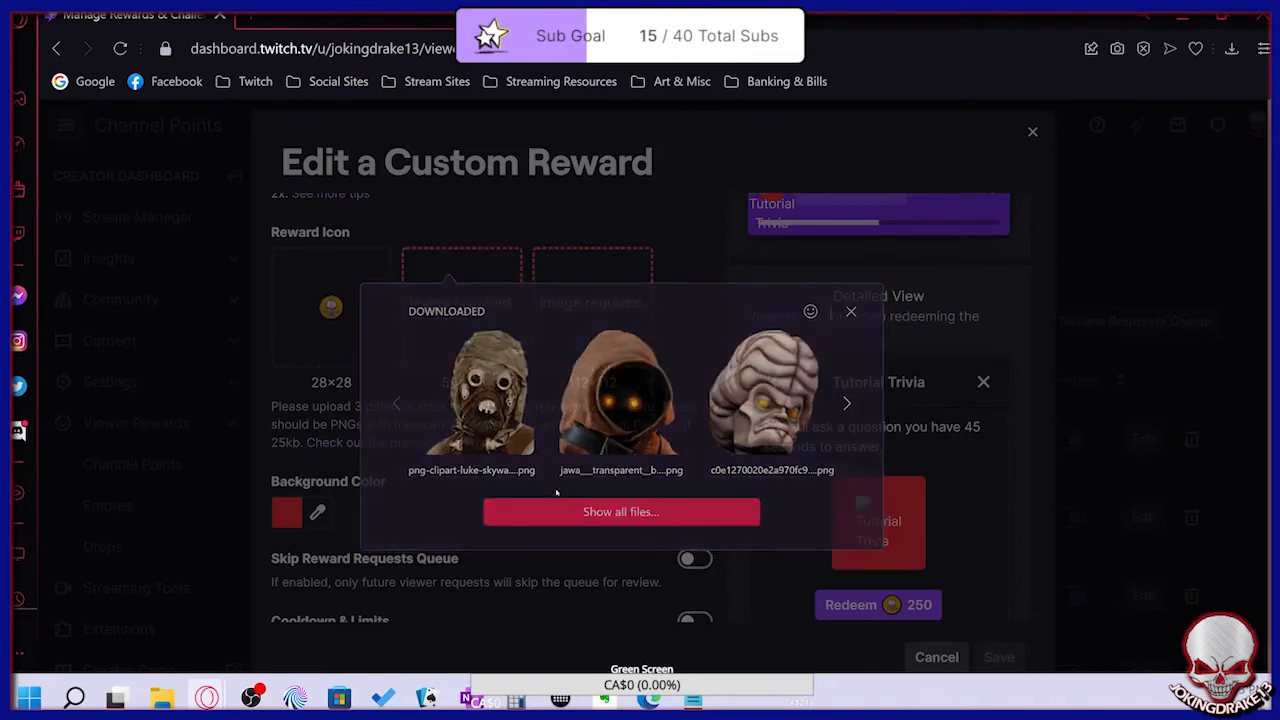
click(560, 508)
scroll(548, 300, down, 5)
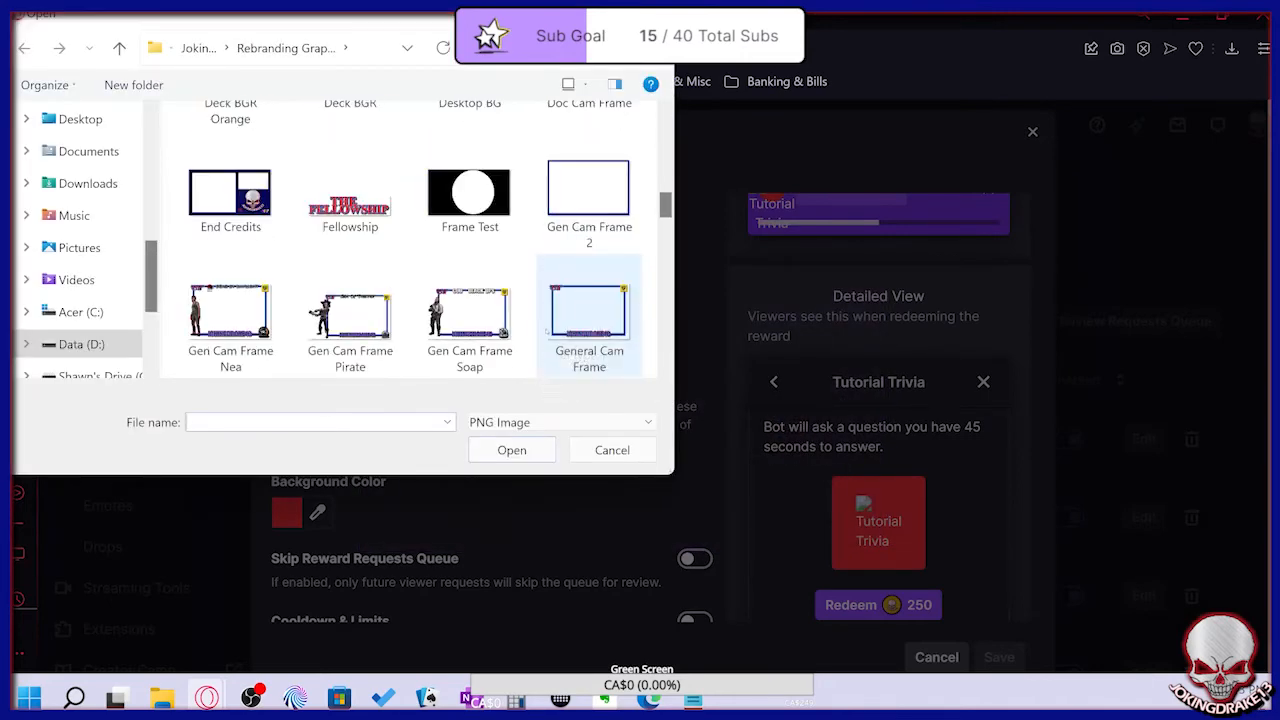
scroll(560, 340, down, 8)
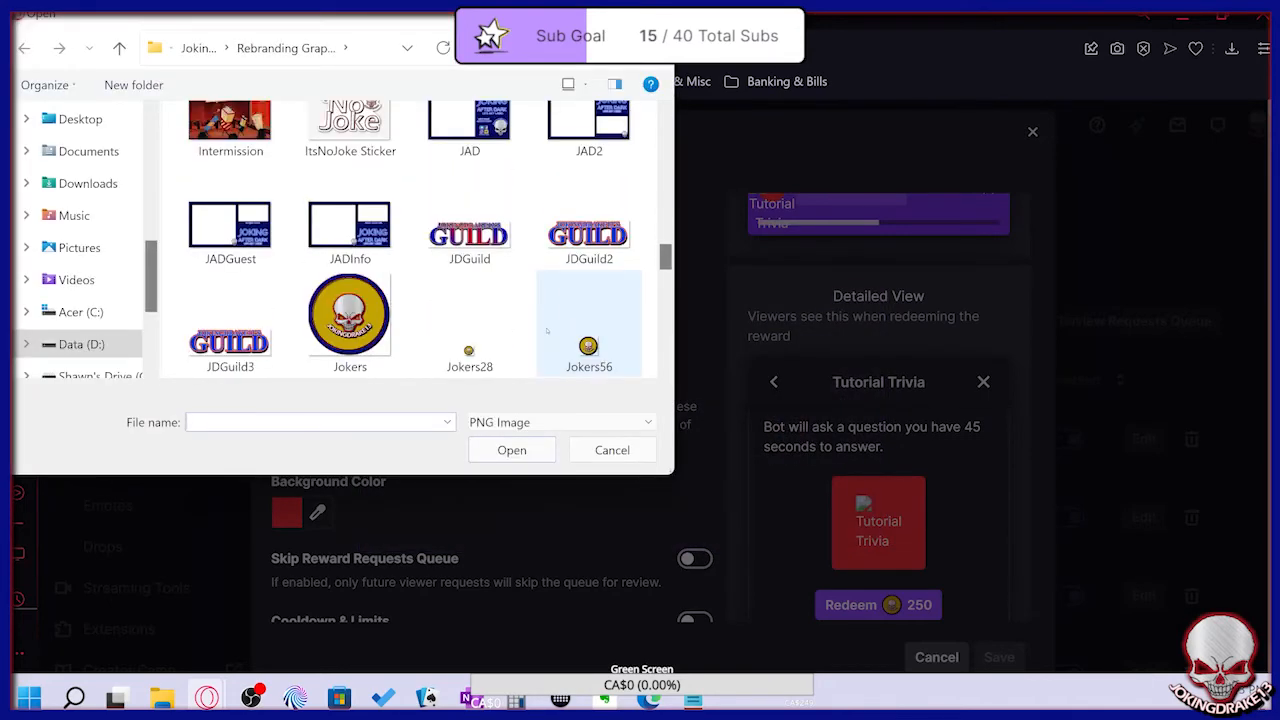
click(560, 355)
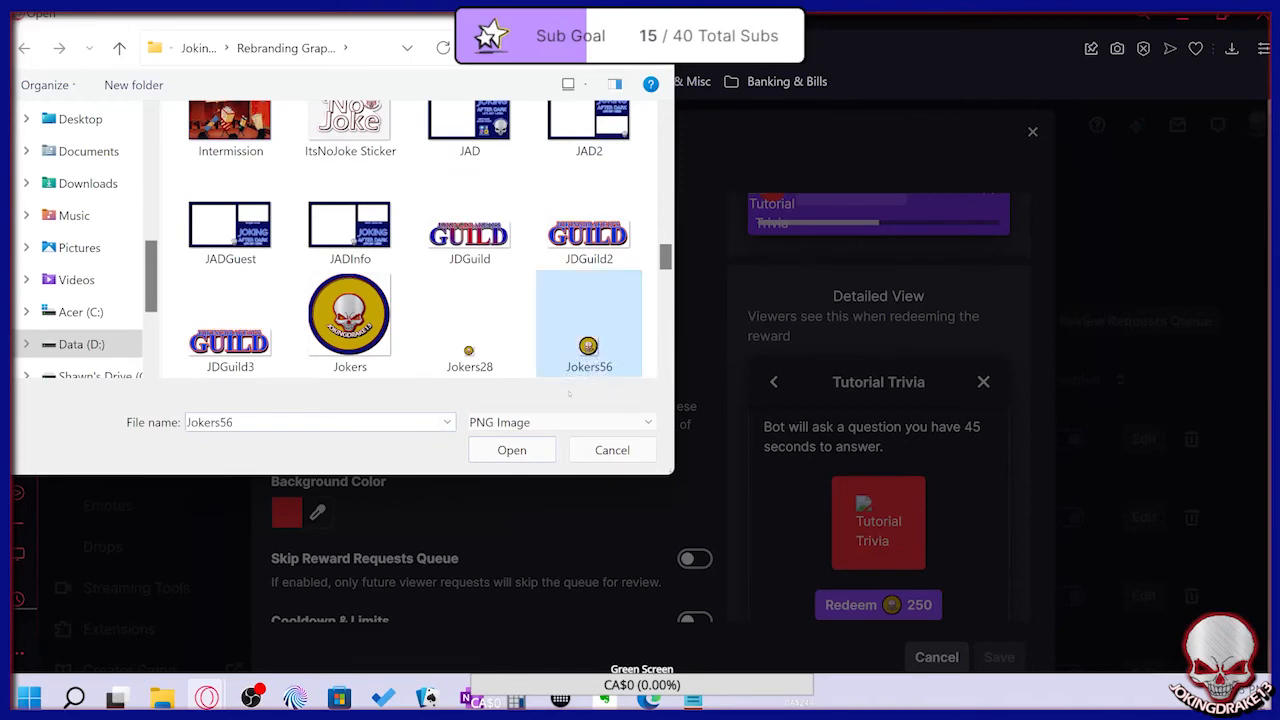
key(Return)
Upload the Jokers112 PNG as the 112×112 reward icon
scroll(472, 393, down, 1)
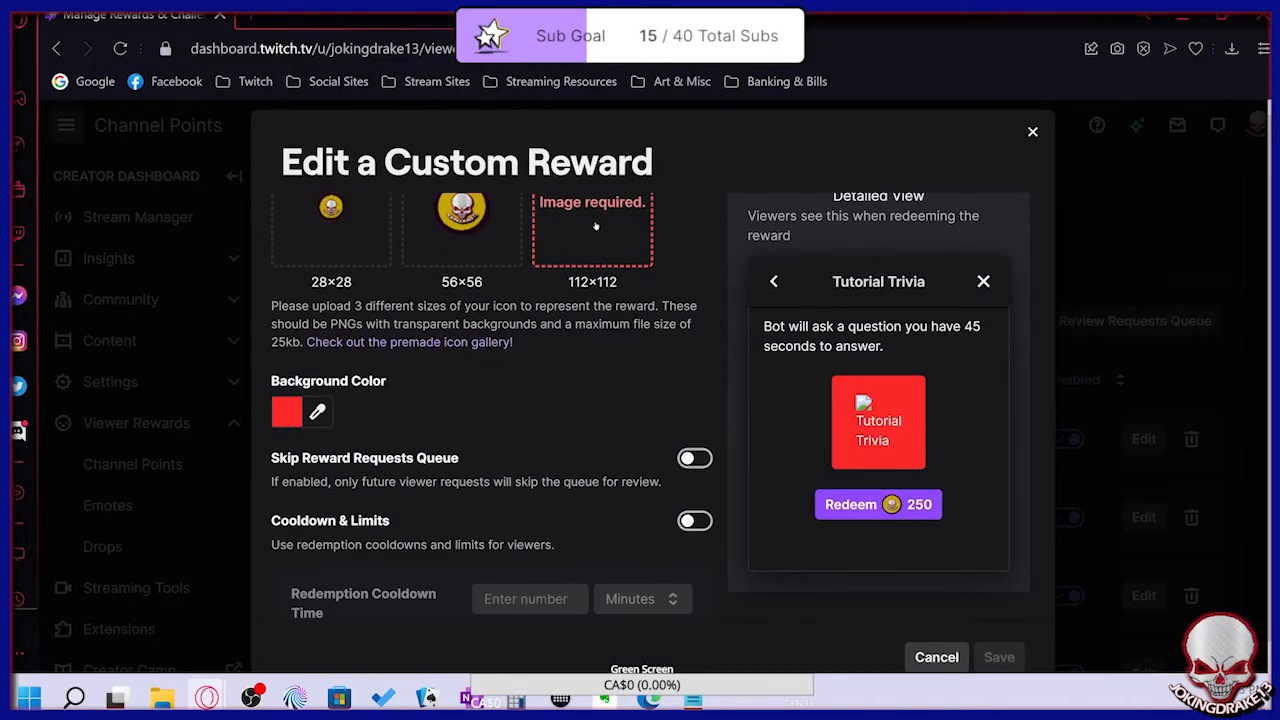
click(557, 252)
click(705, 411)
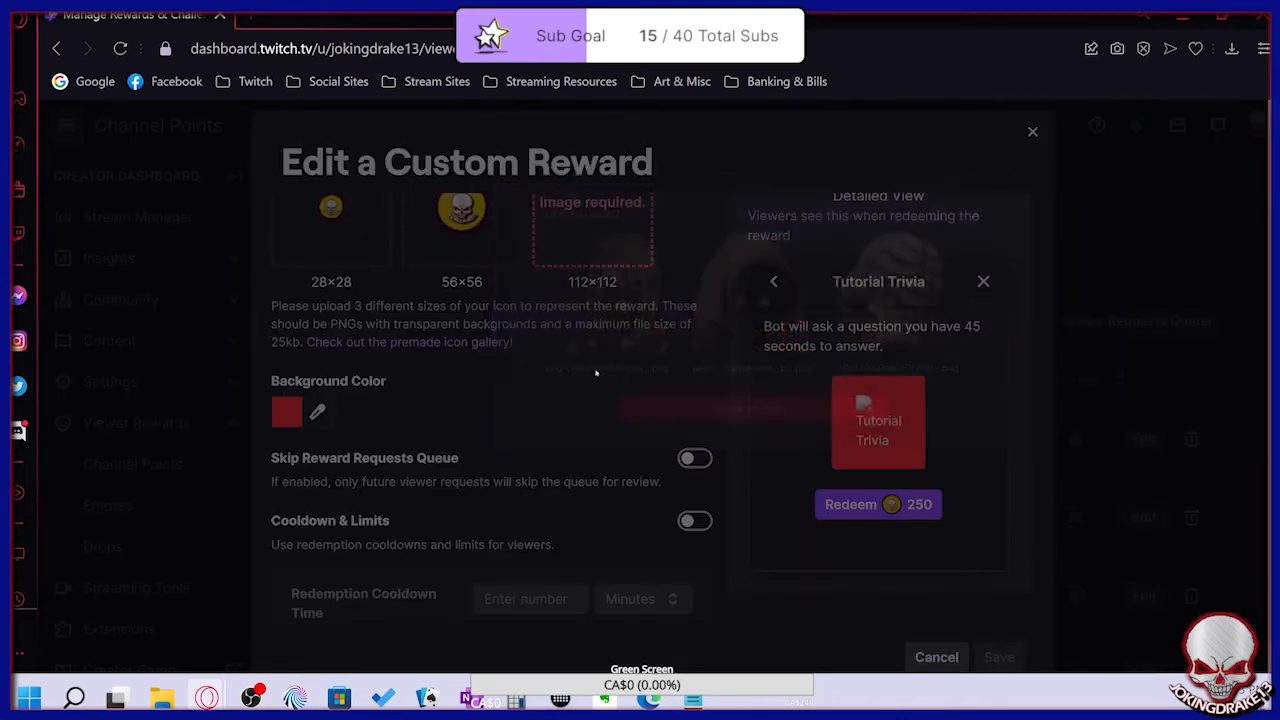
scroll(350, 310, down, 8)
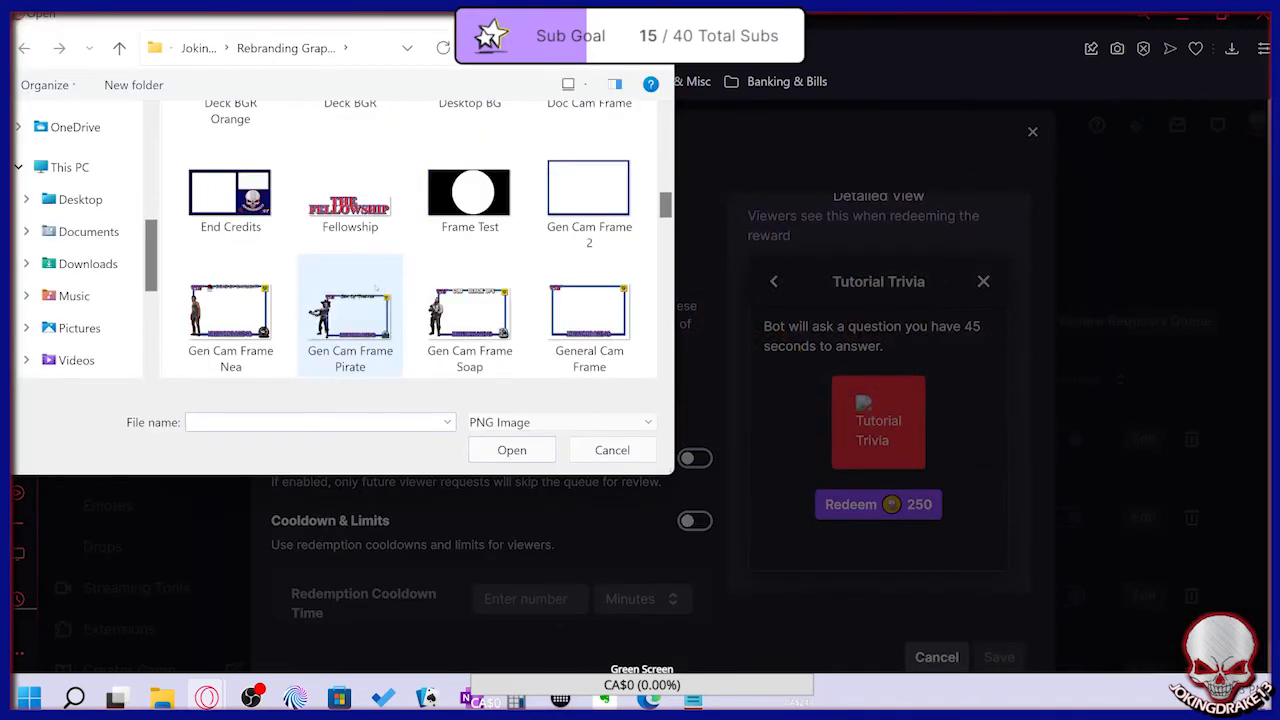
scroll(393, 287, down, 6)
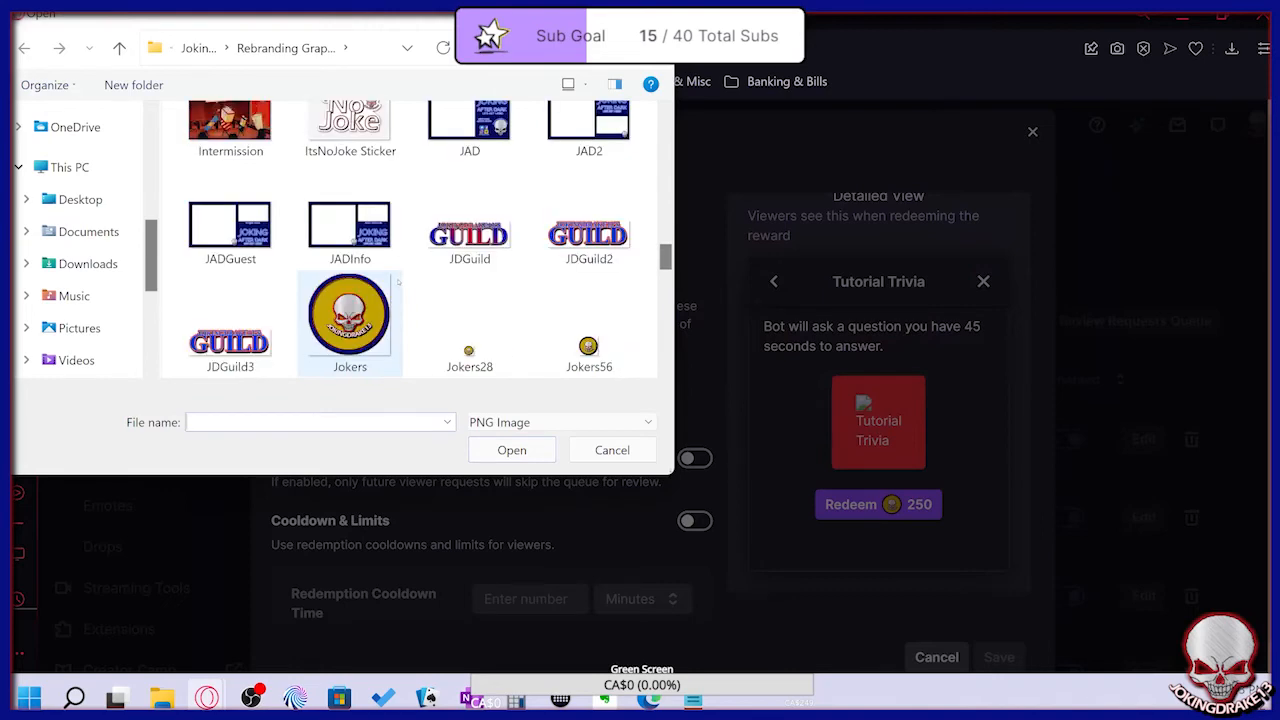
scroll(321, 333, down, 1)
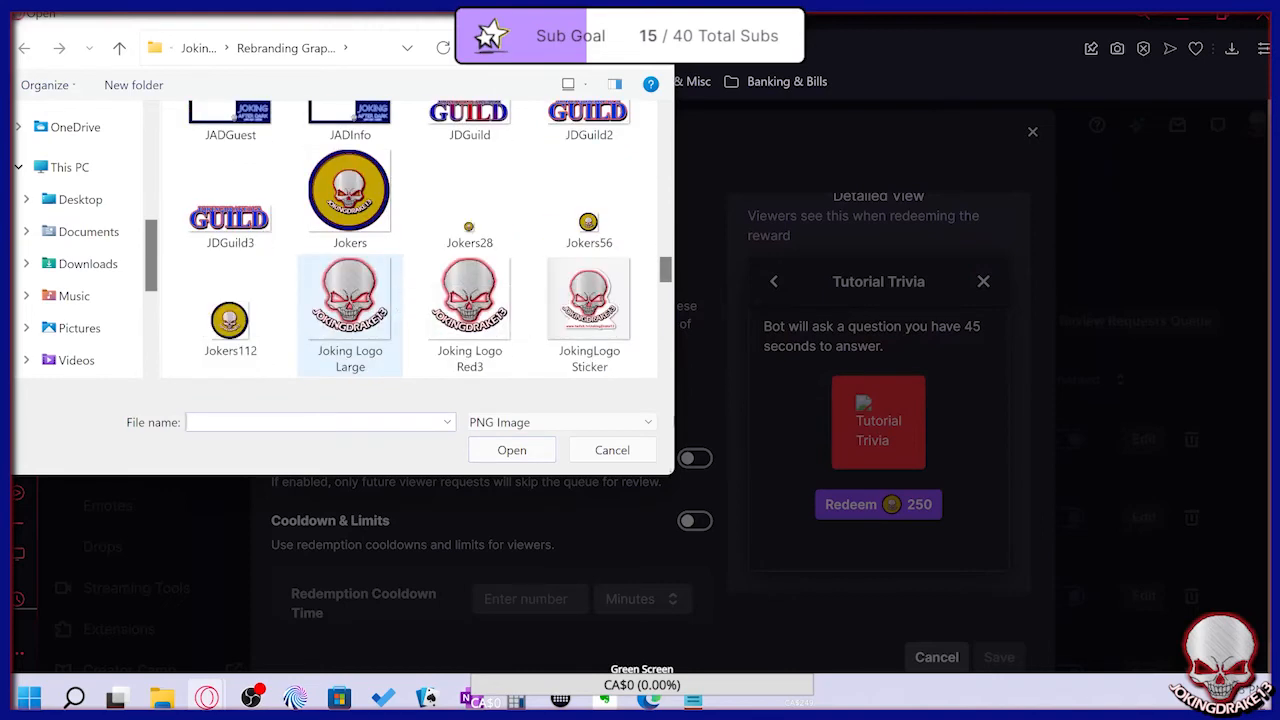
click(233, 320)
click(508, 450)
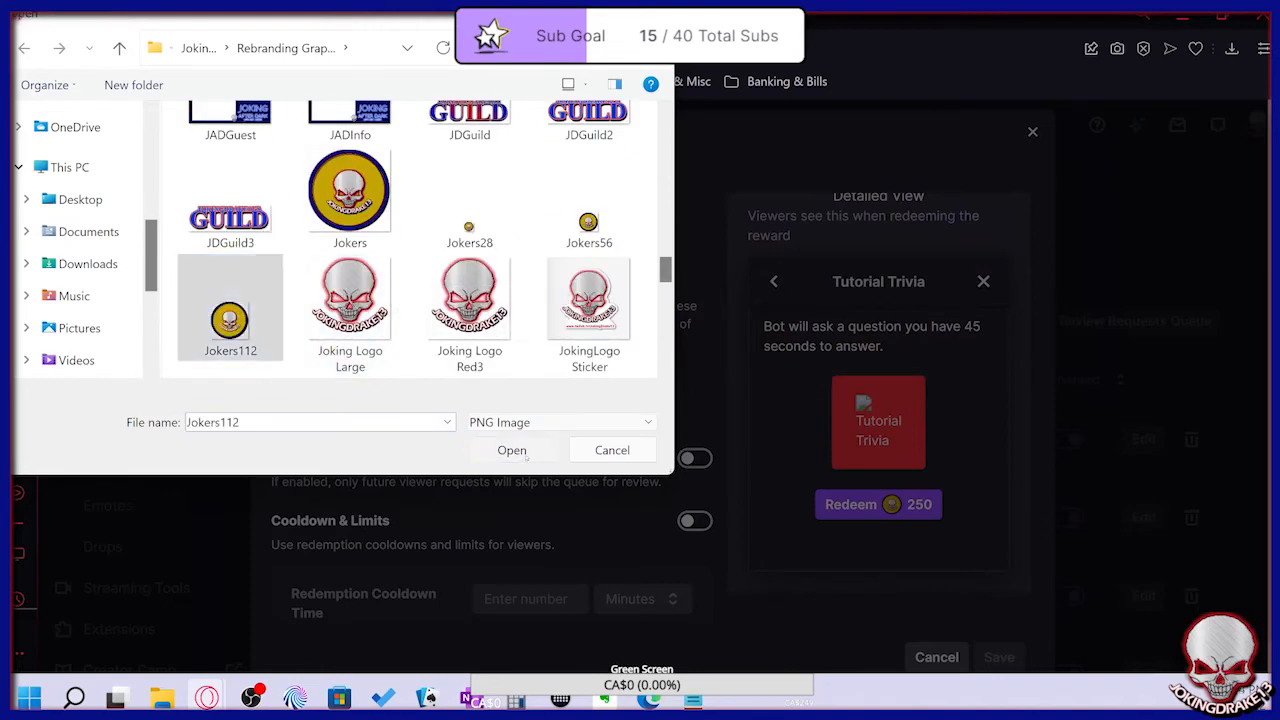
Set the reward's background color to black (#000000)
scroll(500, 430, down, 1)
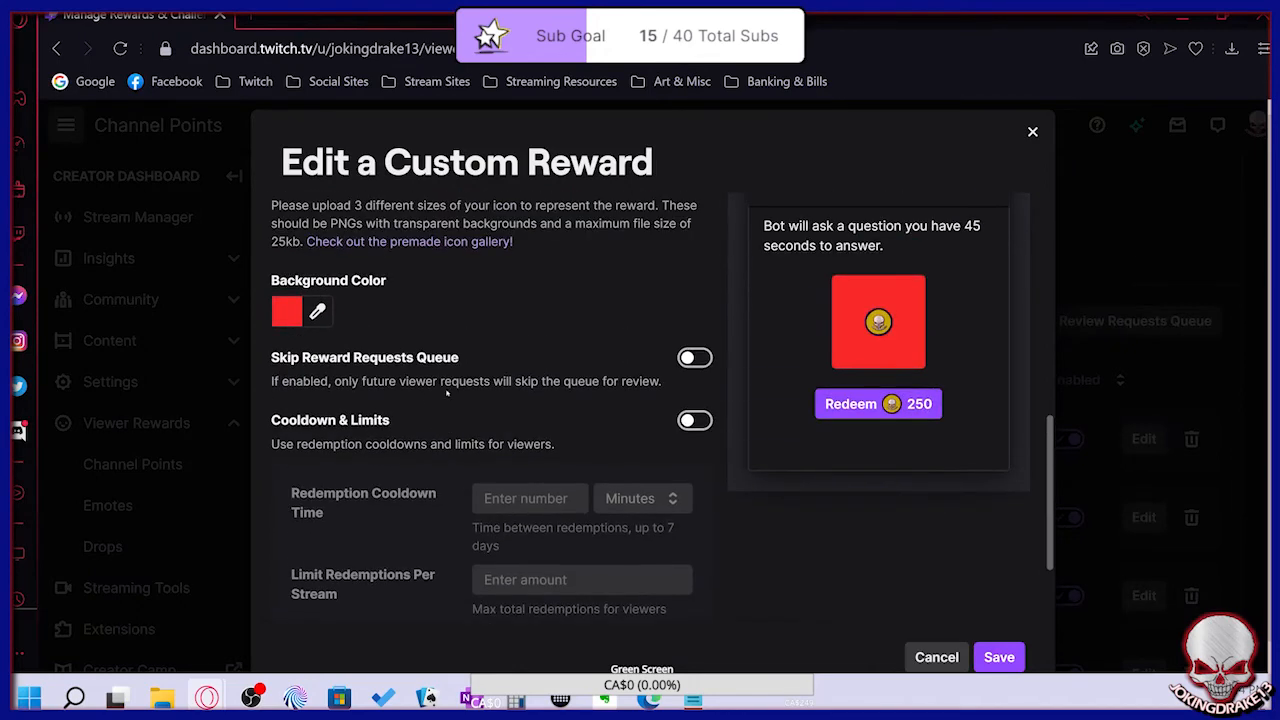
click(318, 313)
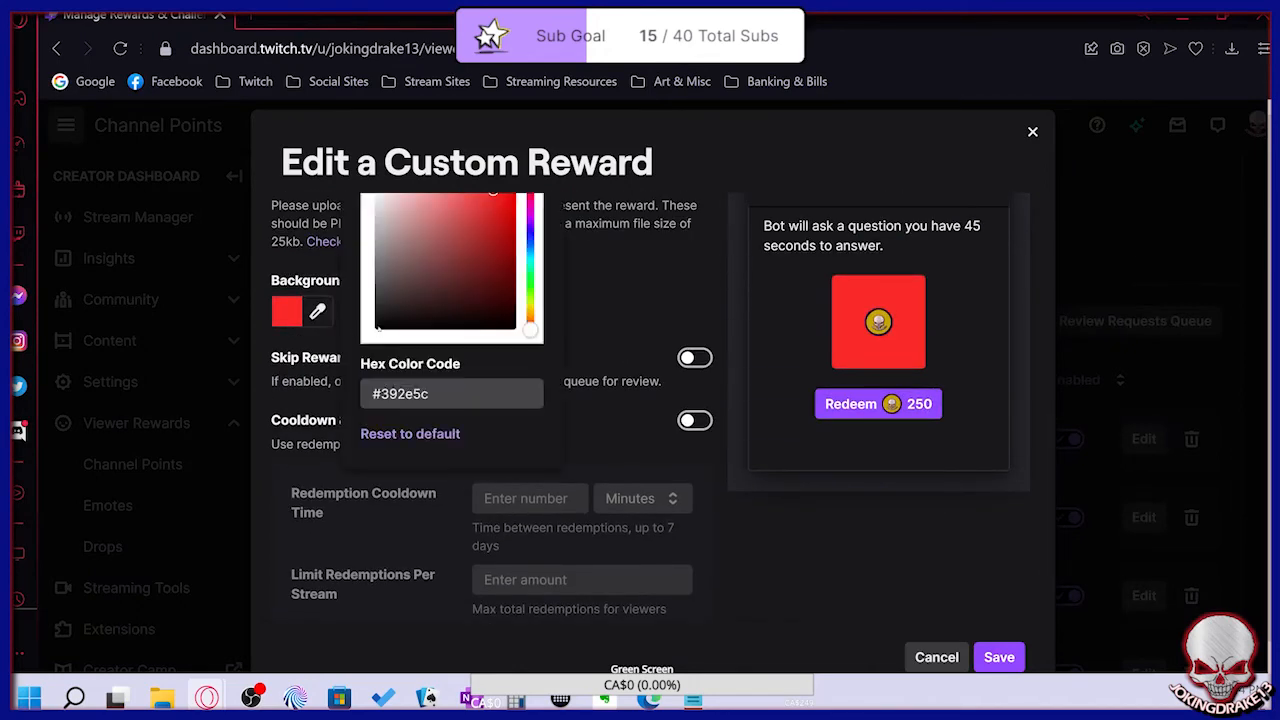
click(376, 323)
click(373, 329)
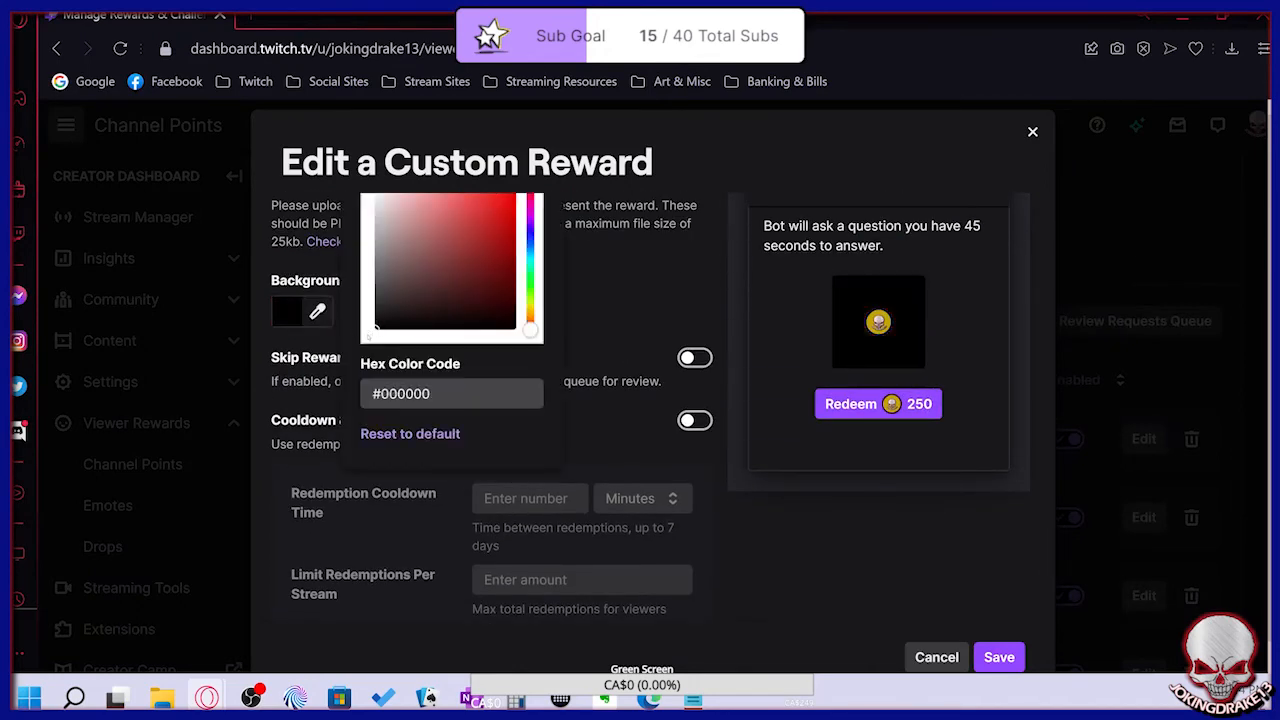
click(622, 336)
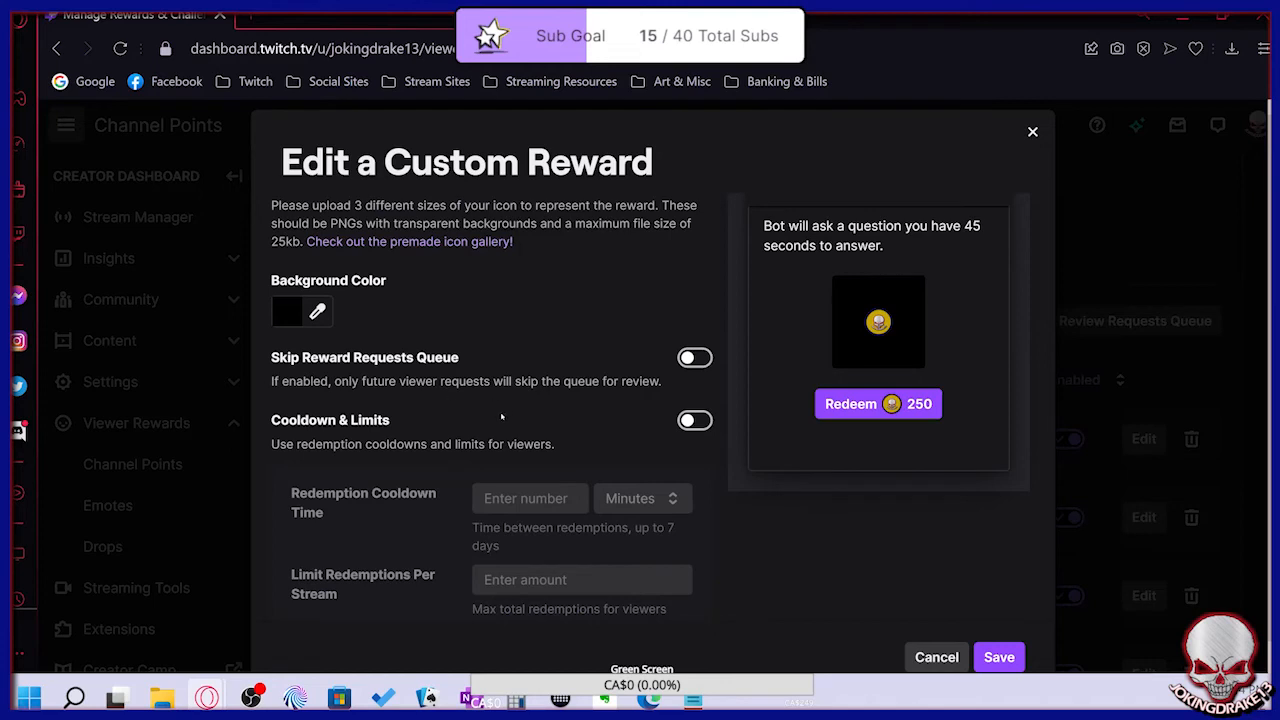
Enable Cooldown & Limits for the reward and set the redemption cooldown time to 10 minutes
click(694, 421)
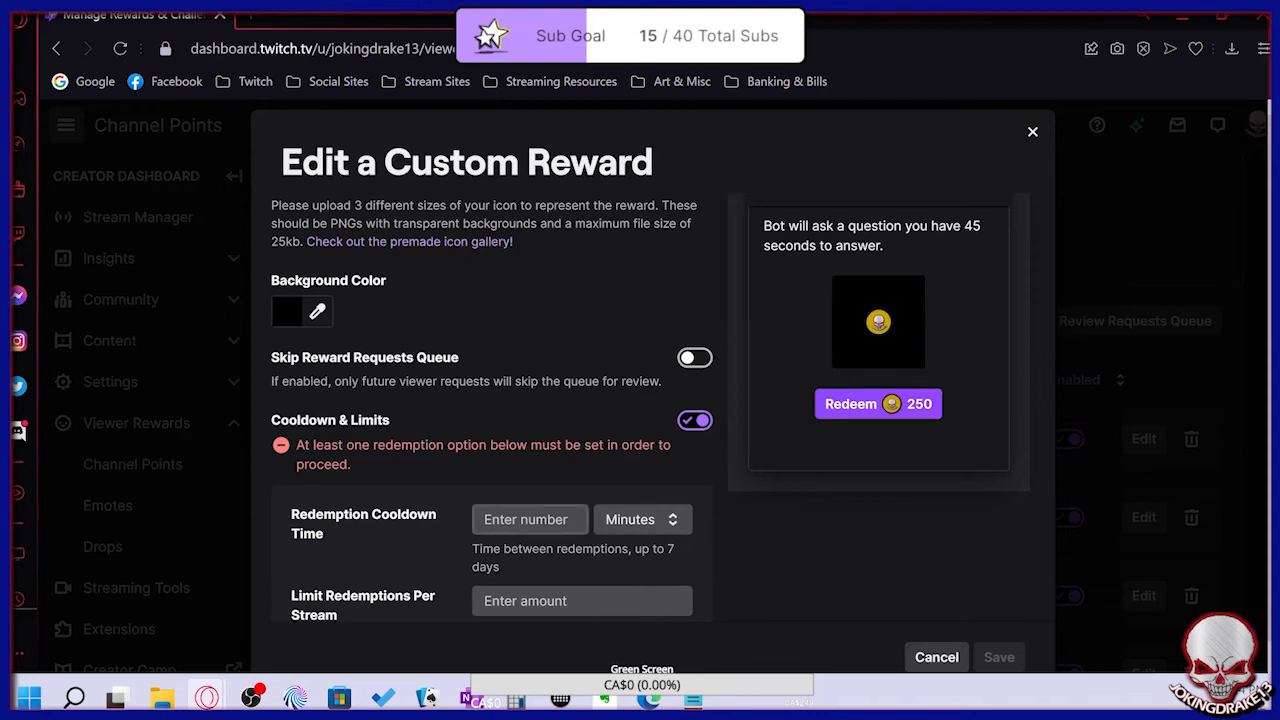
click(525, 519)
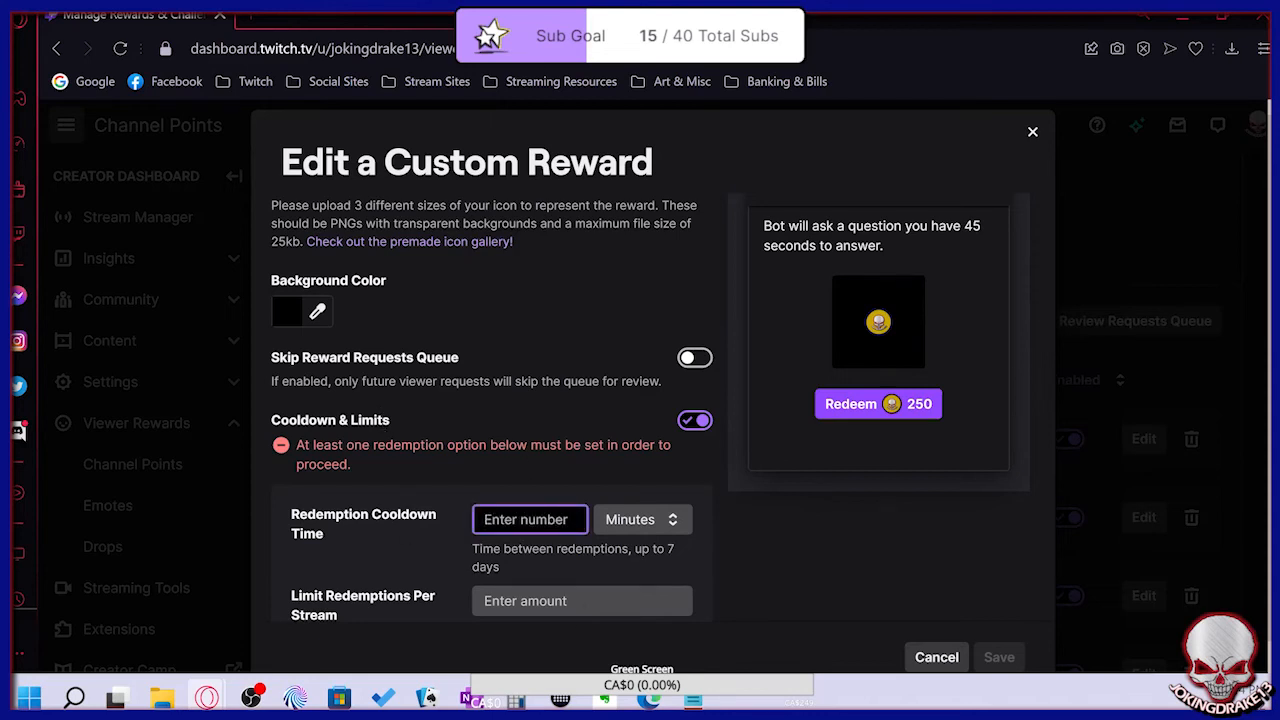
text(10)
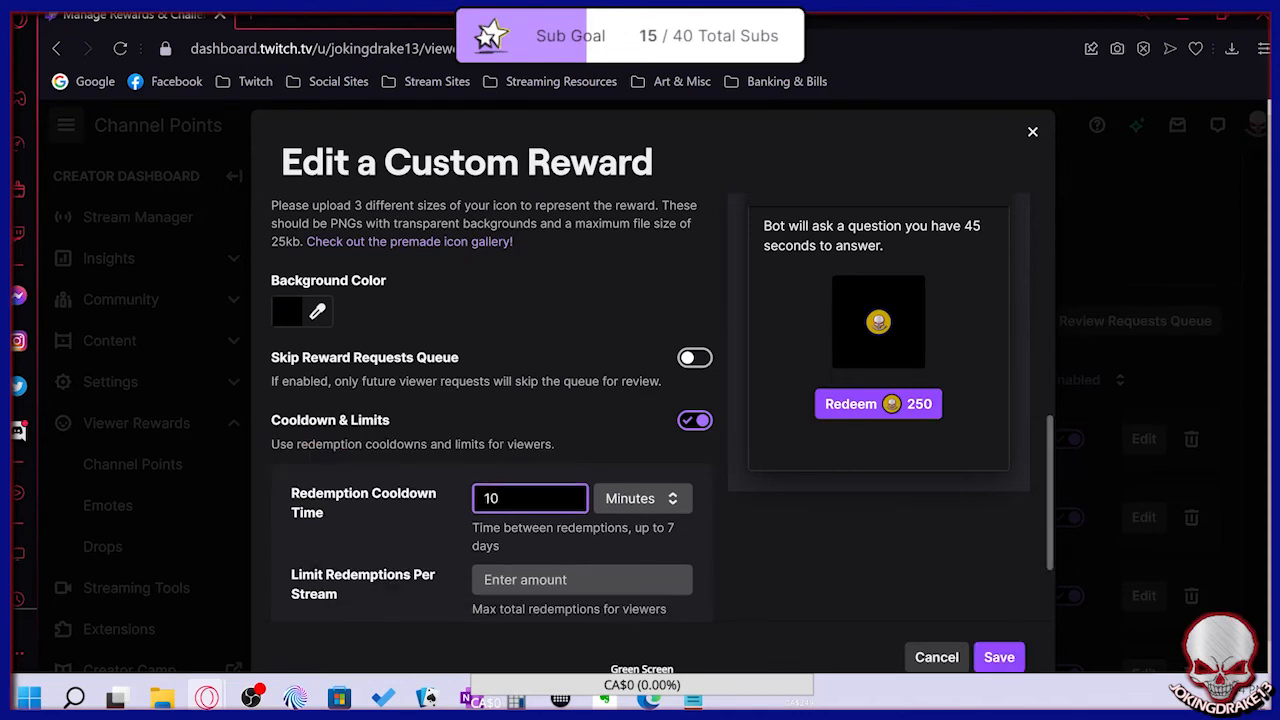
scroll(490, 420, down, 1)
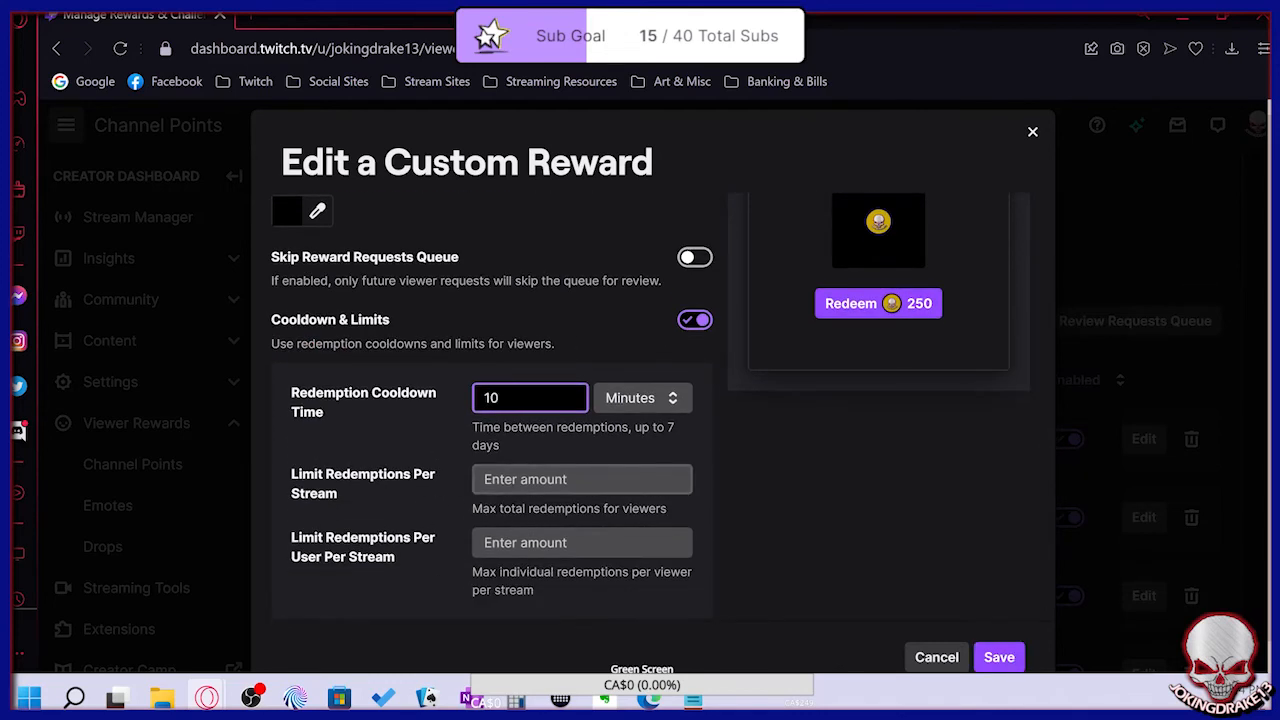
Limit the reward's redemptions to 15 per stream and 5 per user per stream, and save the reward
click(570, 479)
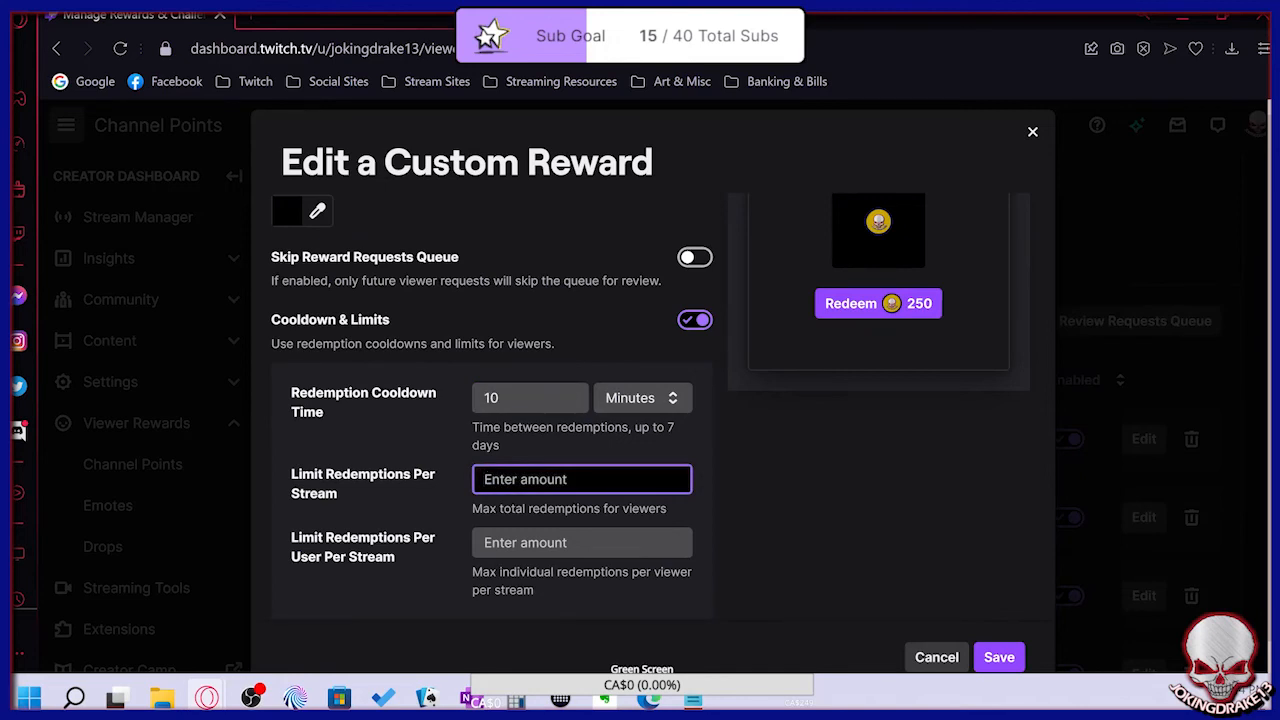
text(15)
click(530, 543)
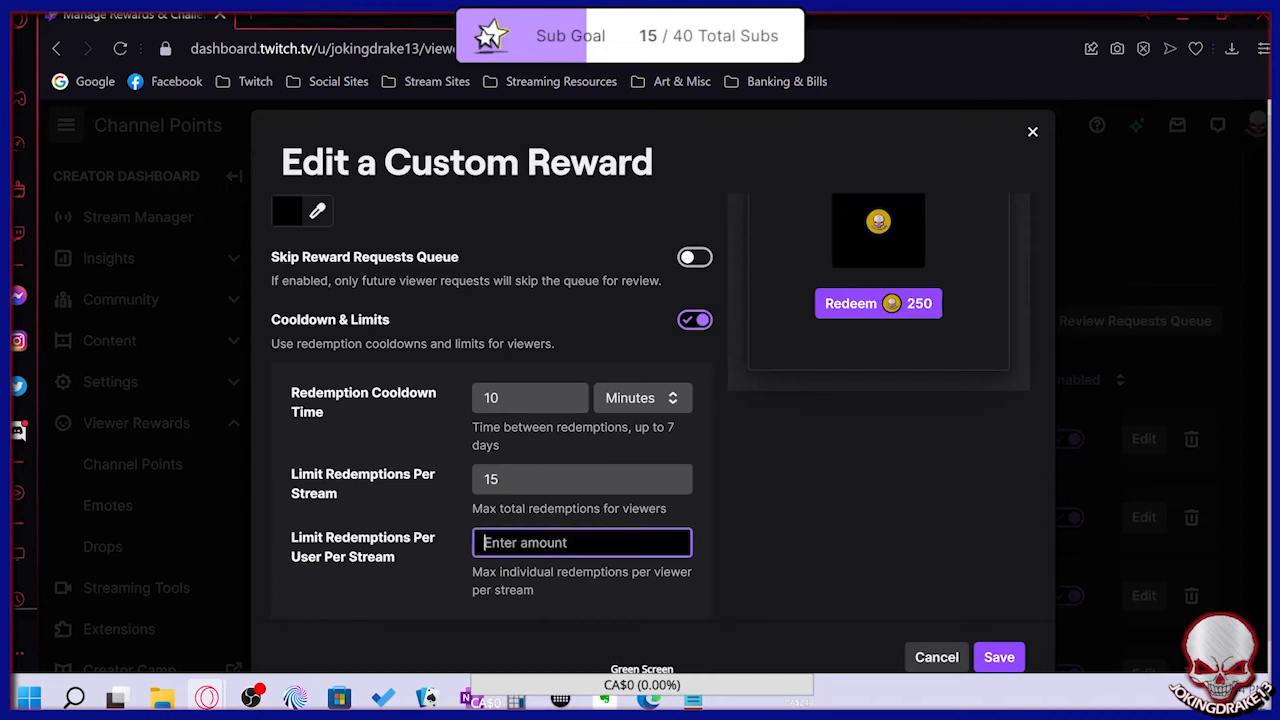
text(5)
click(1005, 657)
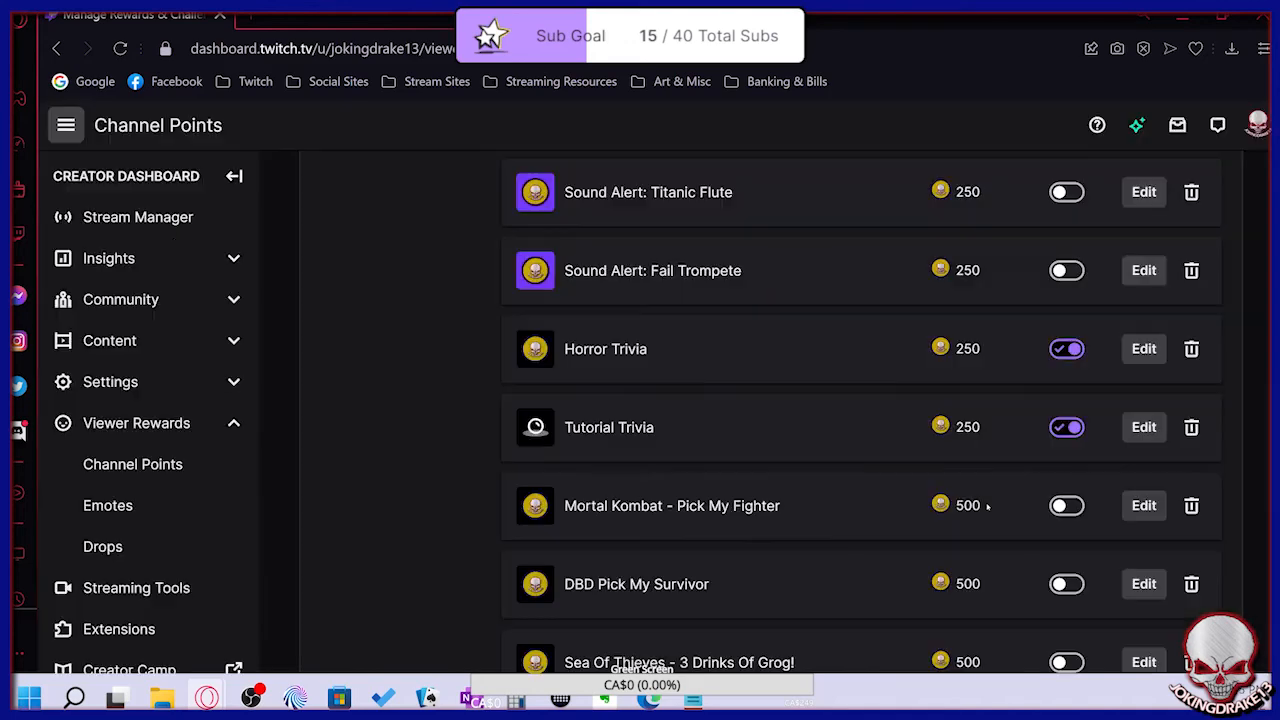
Go from the rewards list to your own Twitch channel page and open its stream chat
scroll(780, 472, up, 15)
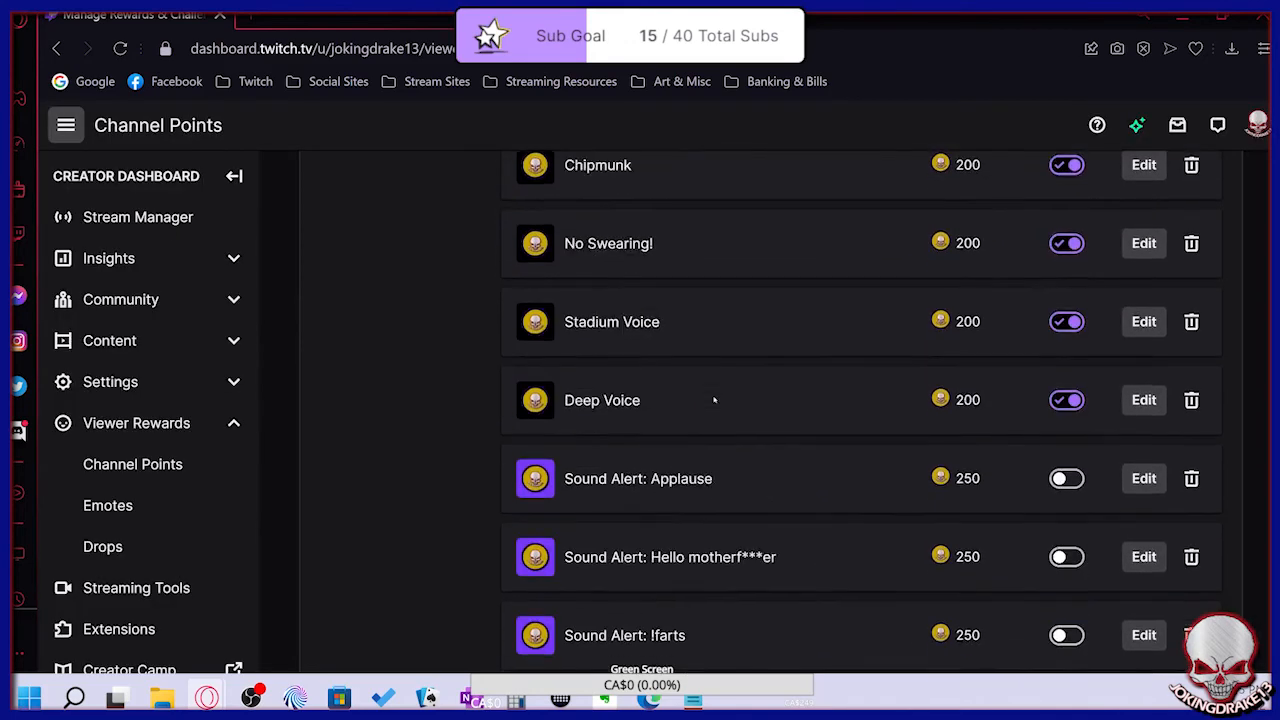
scroll(710, 393, down, 3)
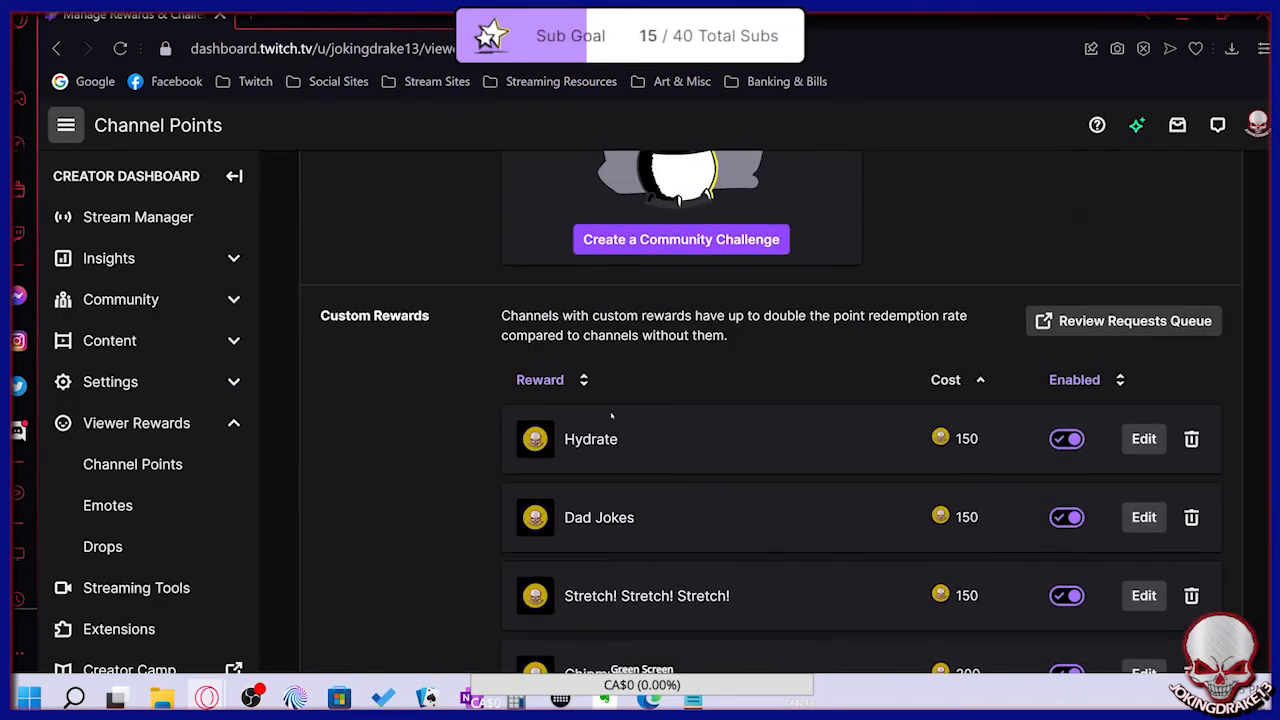
scroll(730, 472, down, 8)
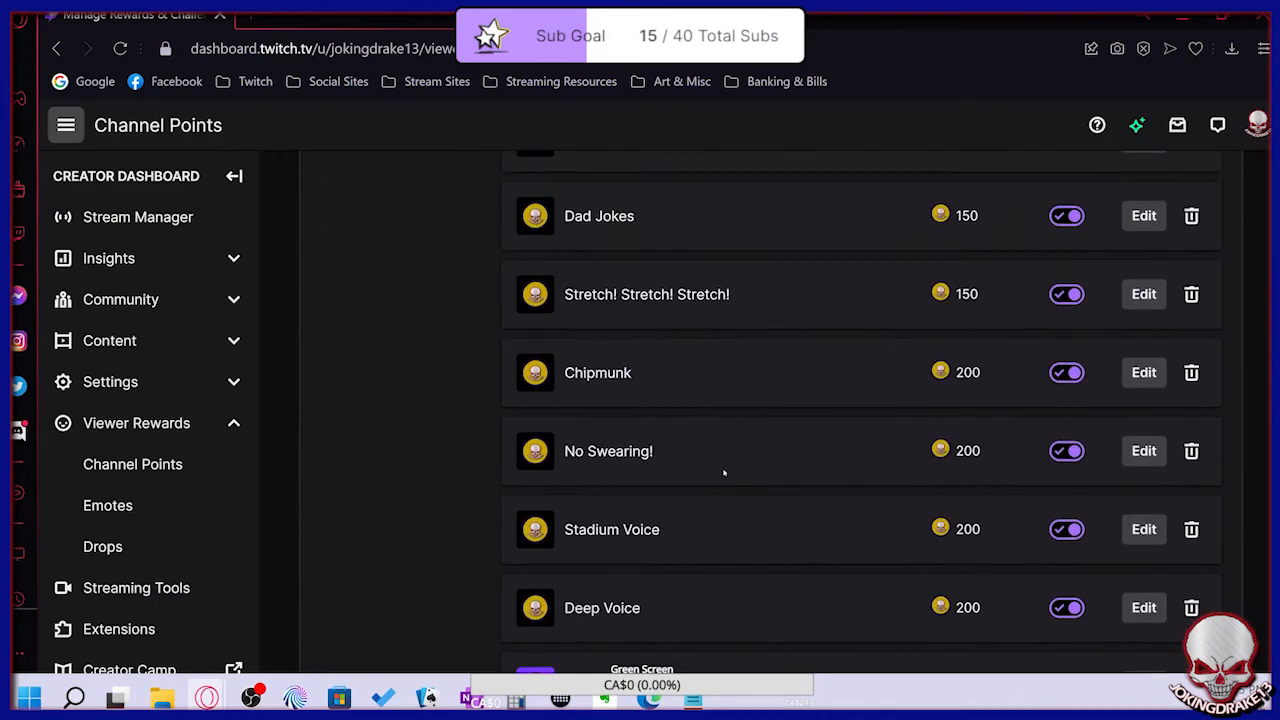
scroll(717, 473, down, 4)
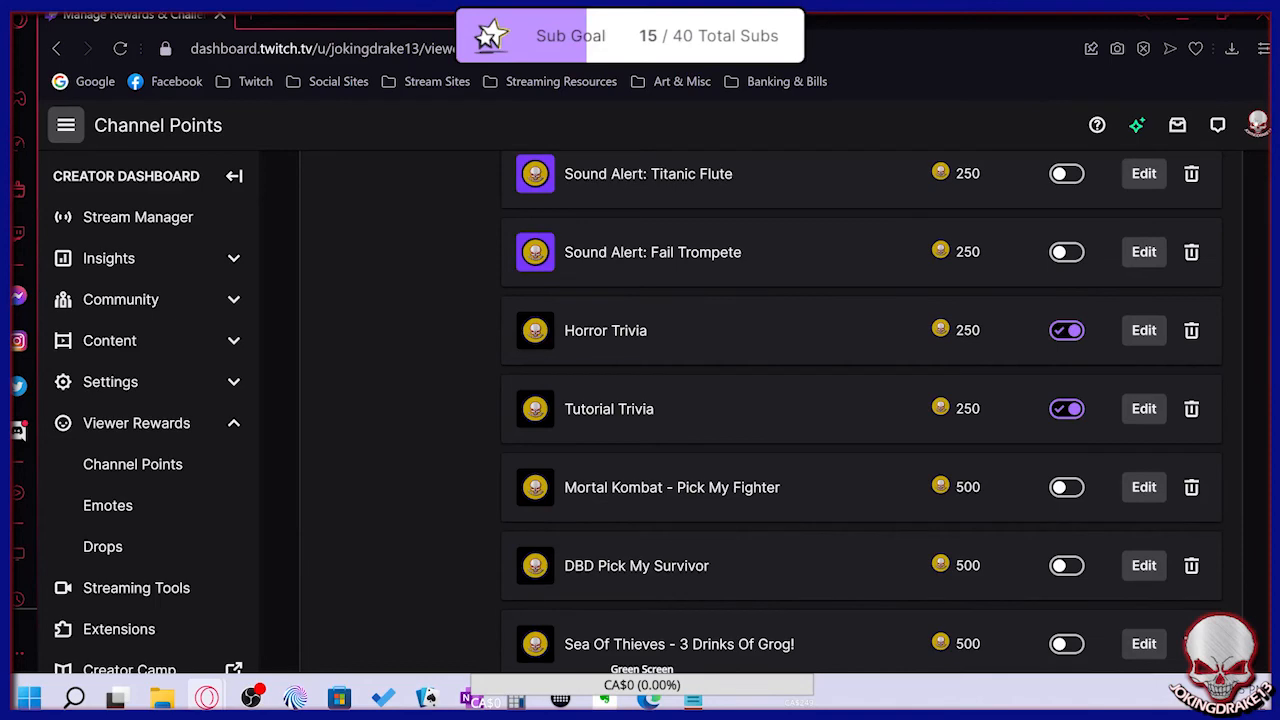
click(1257, 124)
click(1130, 266)
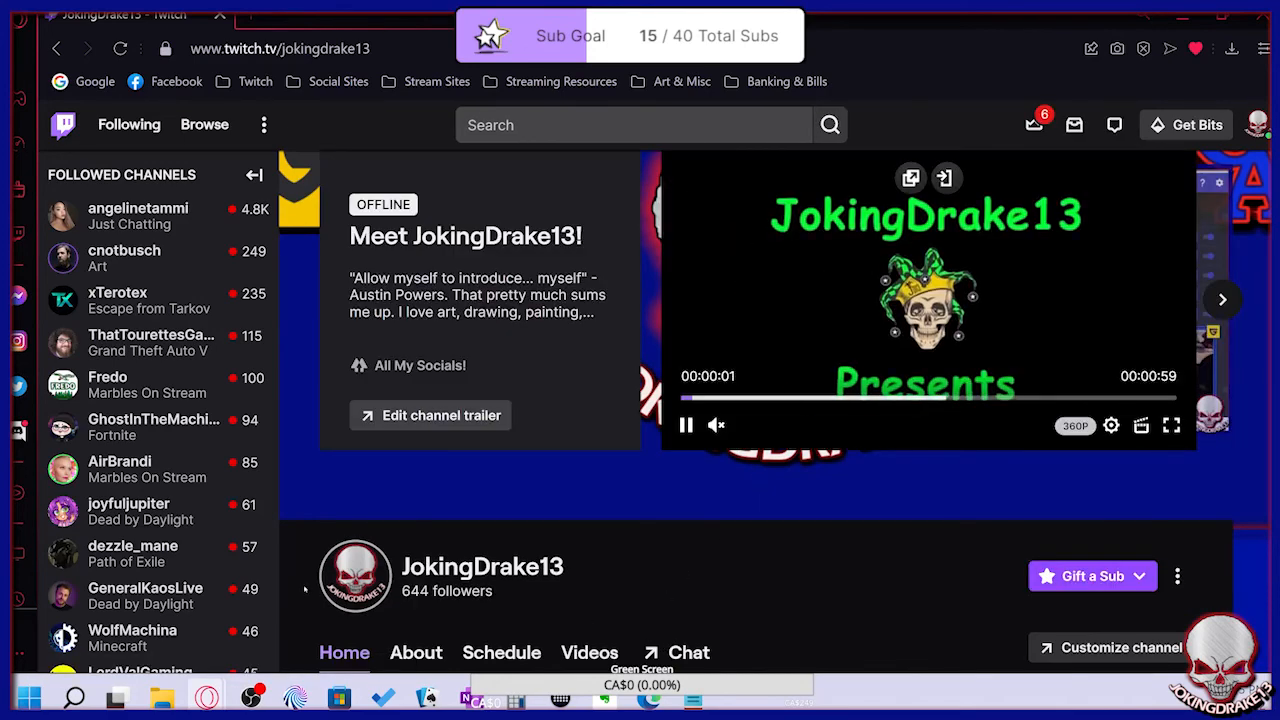
click(688, 652)
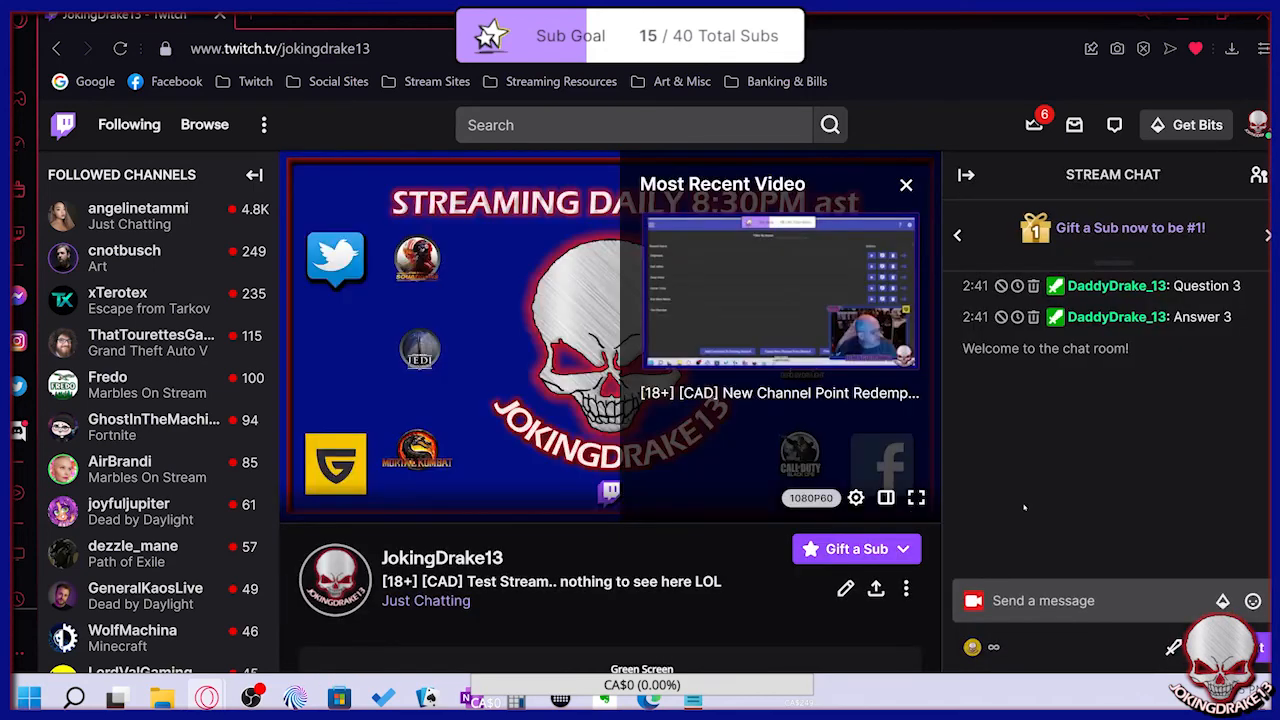
Clear the stream chat history with the /clear command
click(1050, 596)
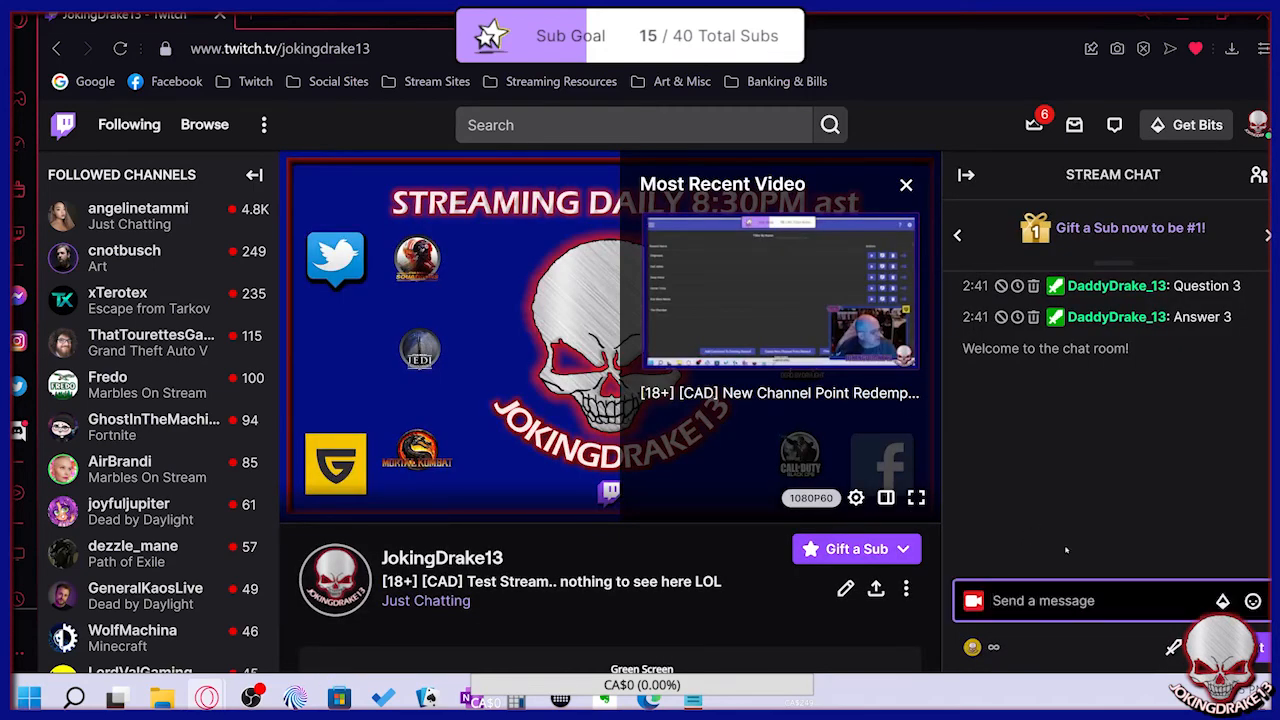
text(/cl)
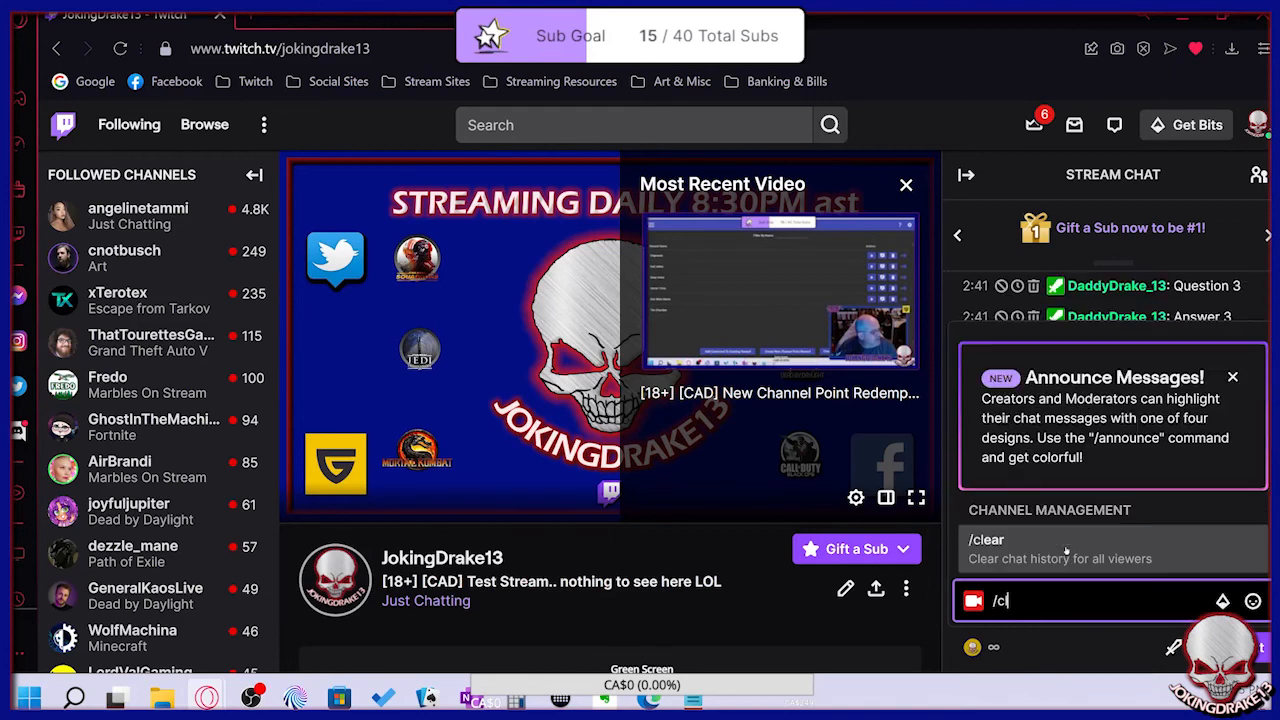
text(ear)
key(Return)
key(Return)
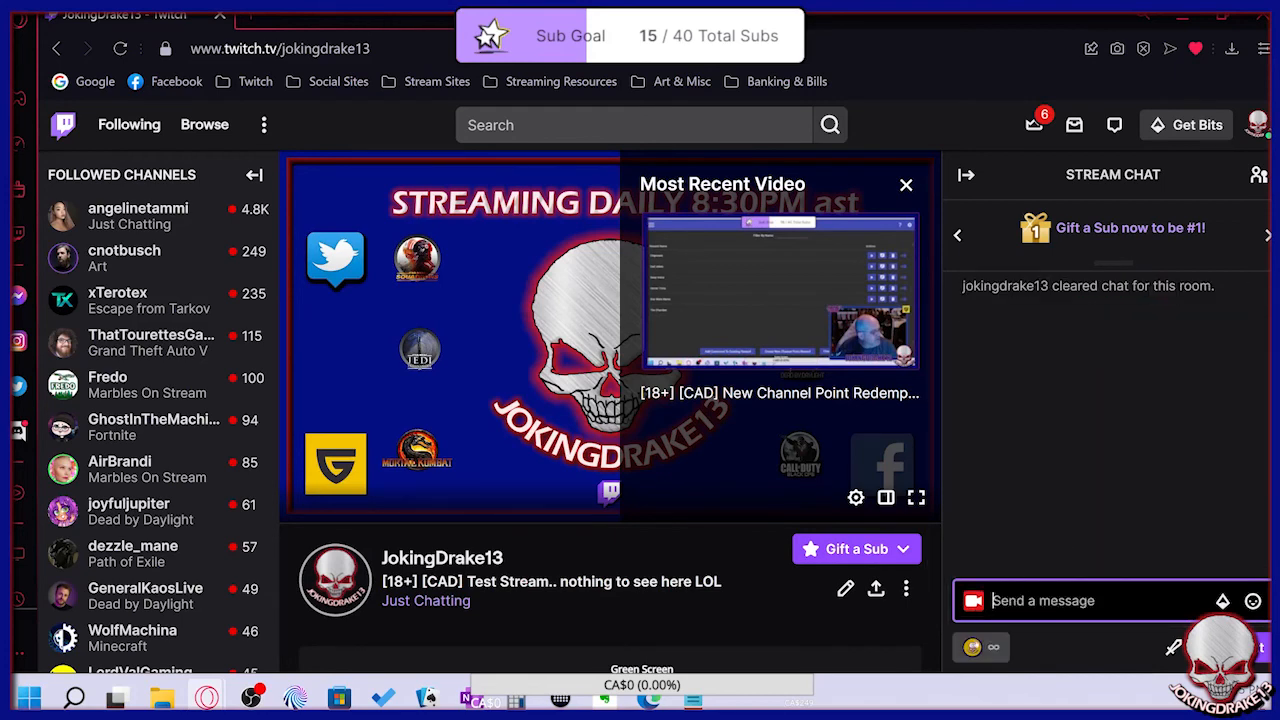
Try to redeem the Tutorial Trivia reward from the chat's channel point rewards, then close the rewards list
click(990, 647)
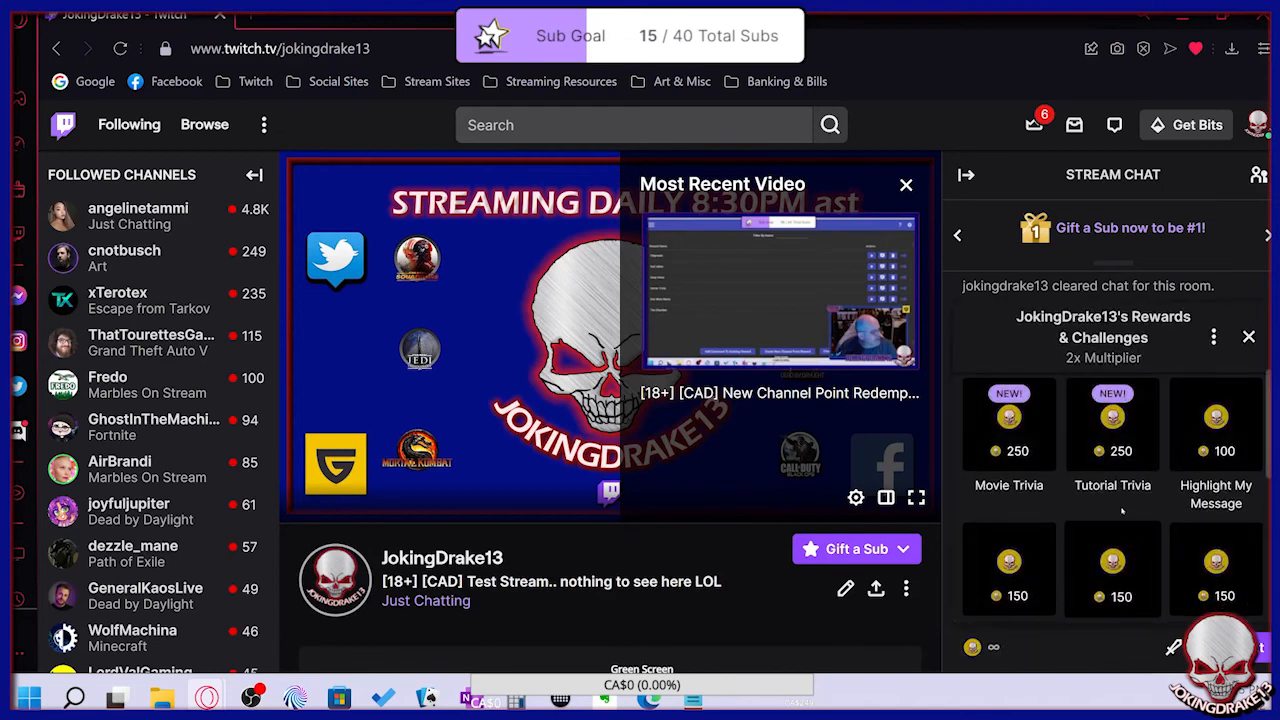
click(1122, 451)
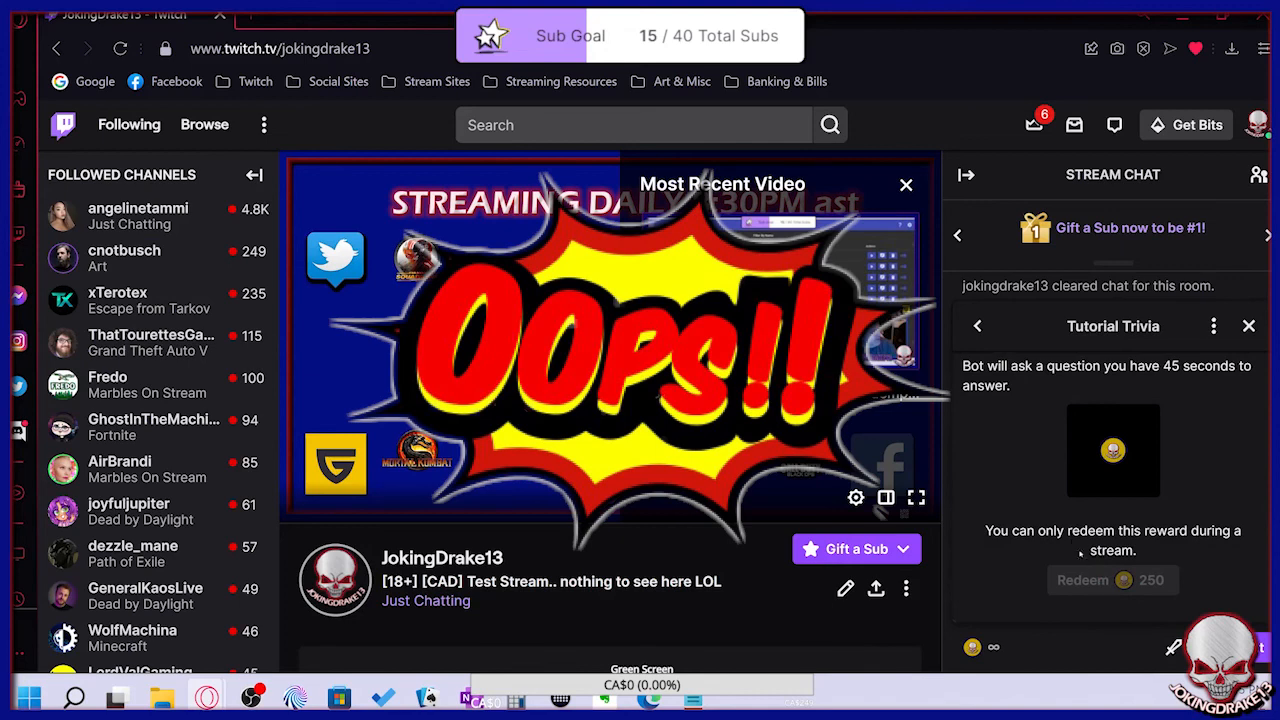
click(1249, 326)
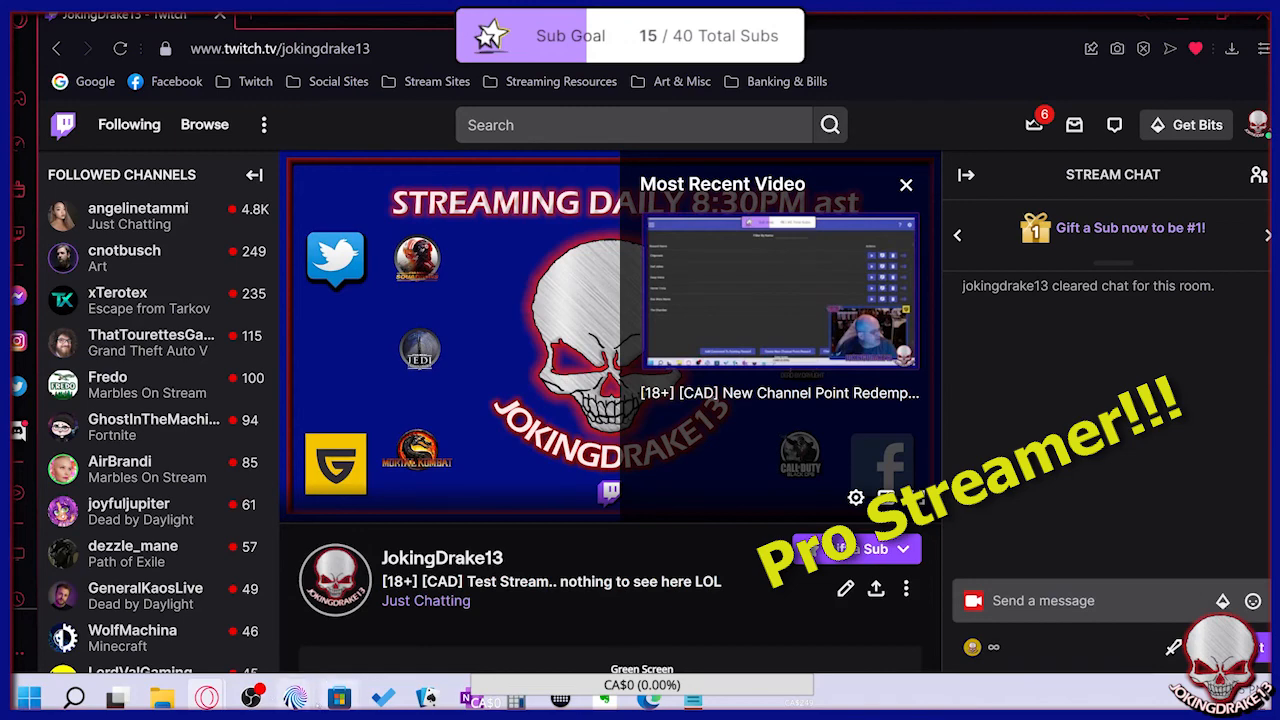
Switch to Mix It Up, open the Tutorial Trivia command for editing and test-run it
mouse_move(295, 697)
click(470, 608)
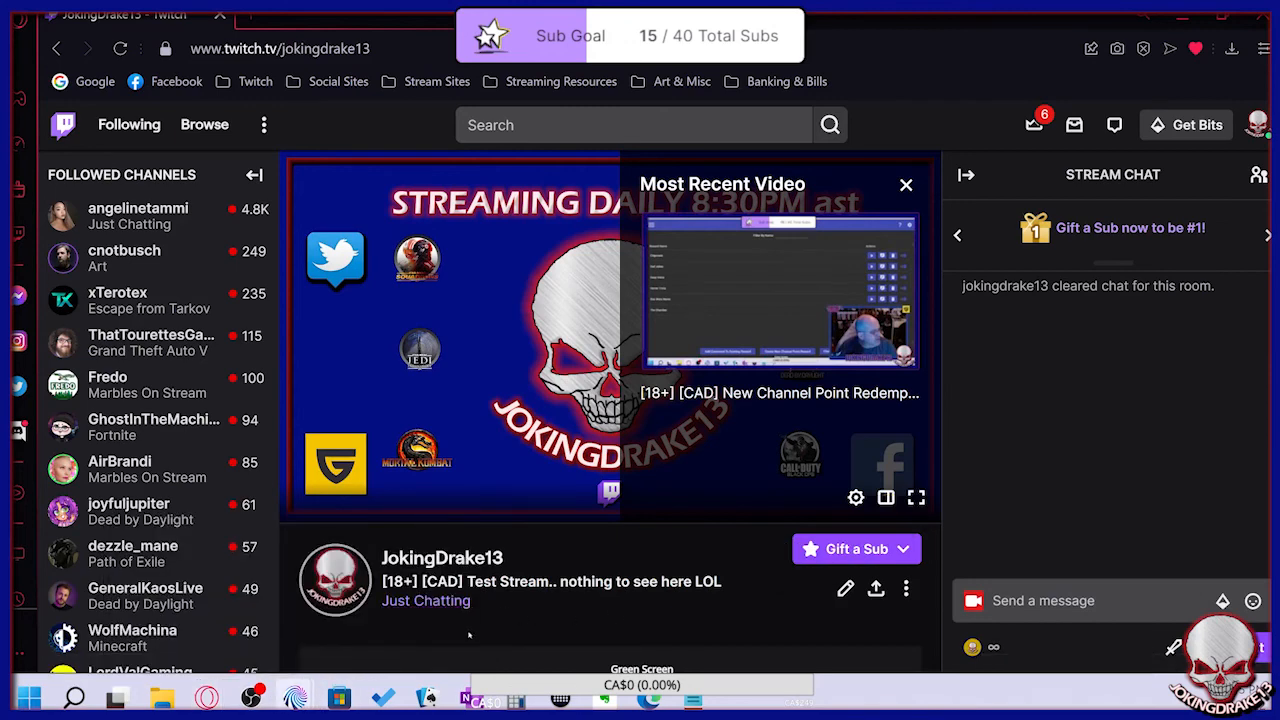
click(426, 623)
mouse_move(295, 697)
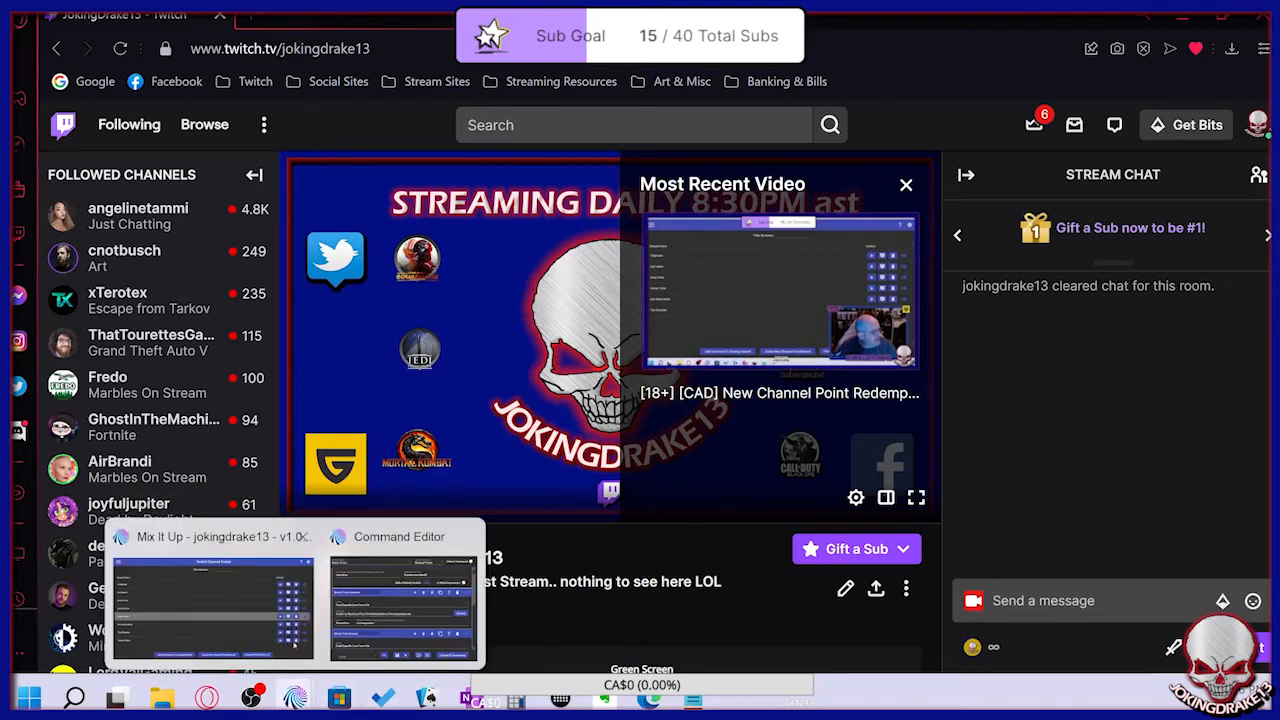
click(212, 590)
click(135, 408)
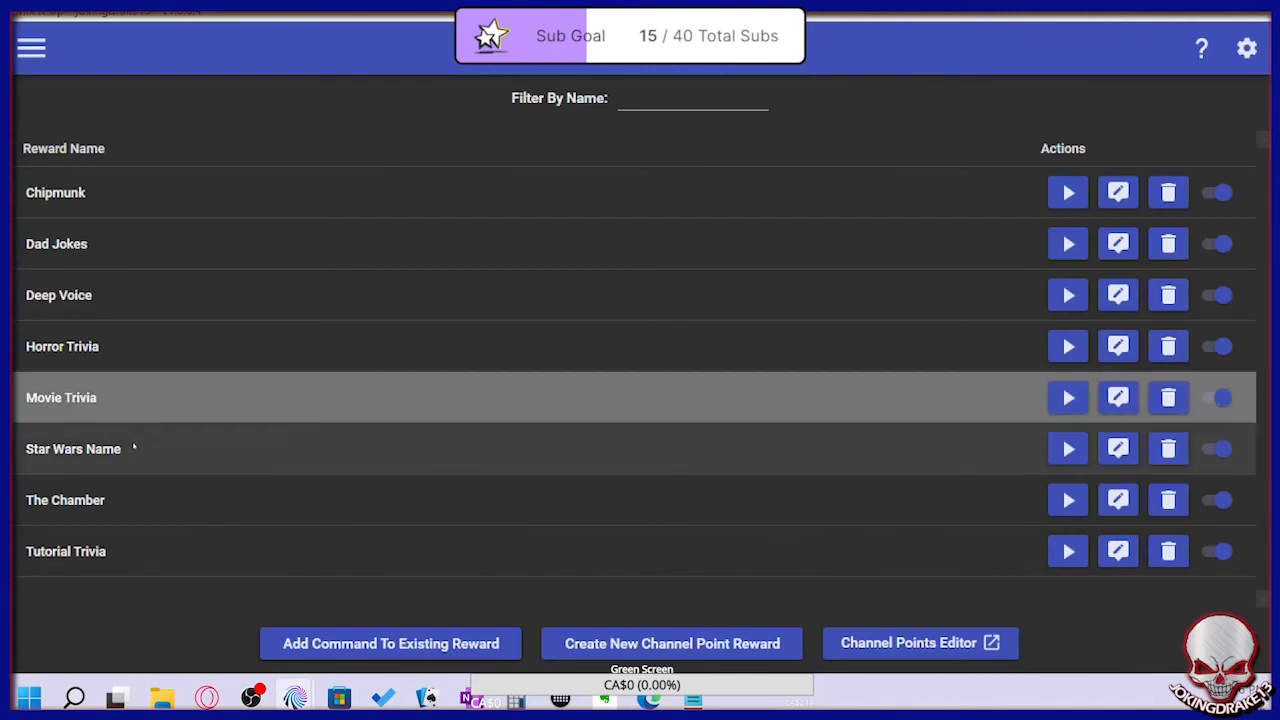
click(180, 551)
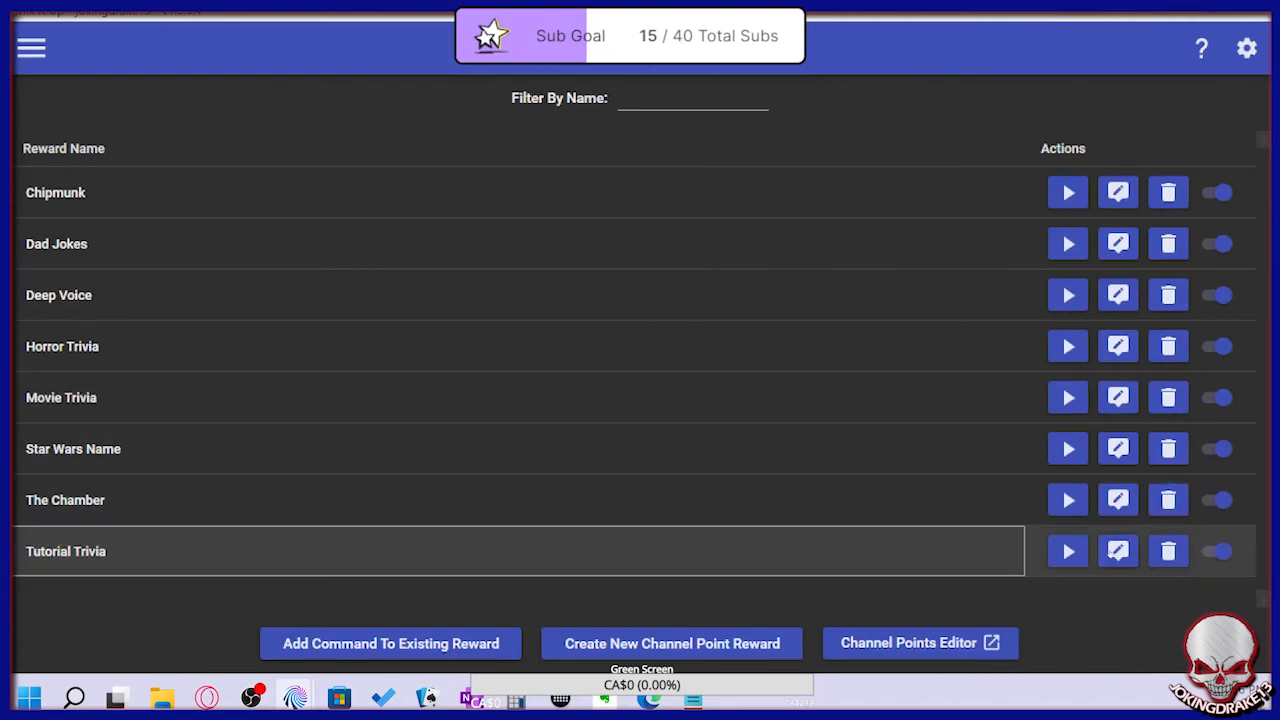
click(1118, 551)
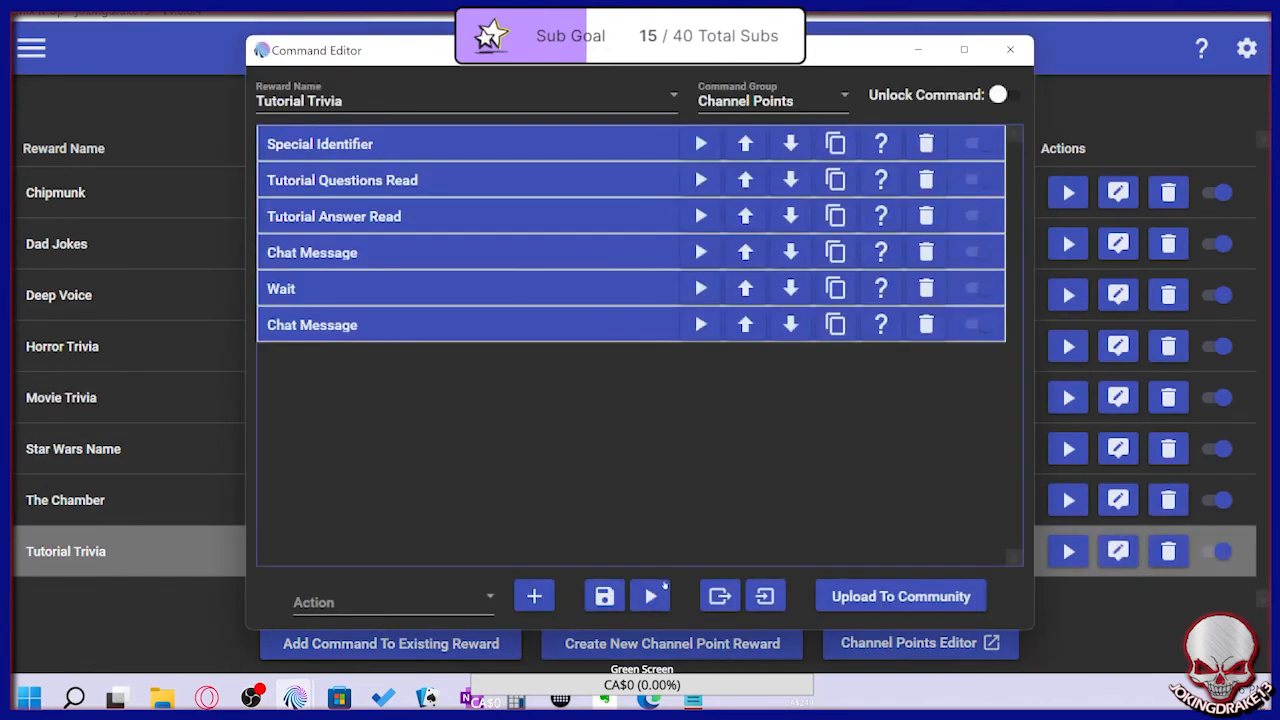
click(650, 596)
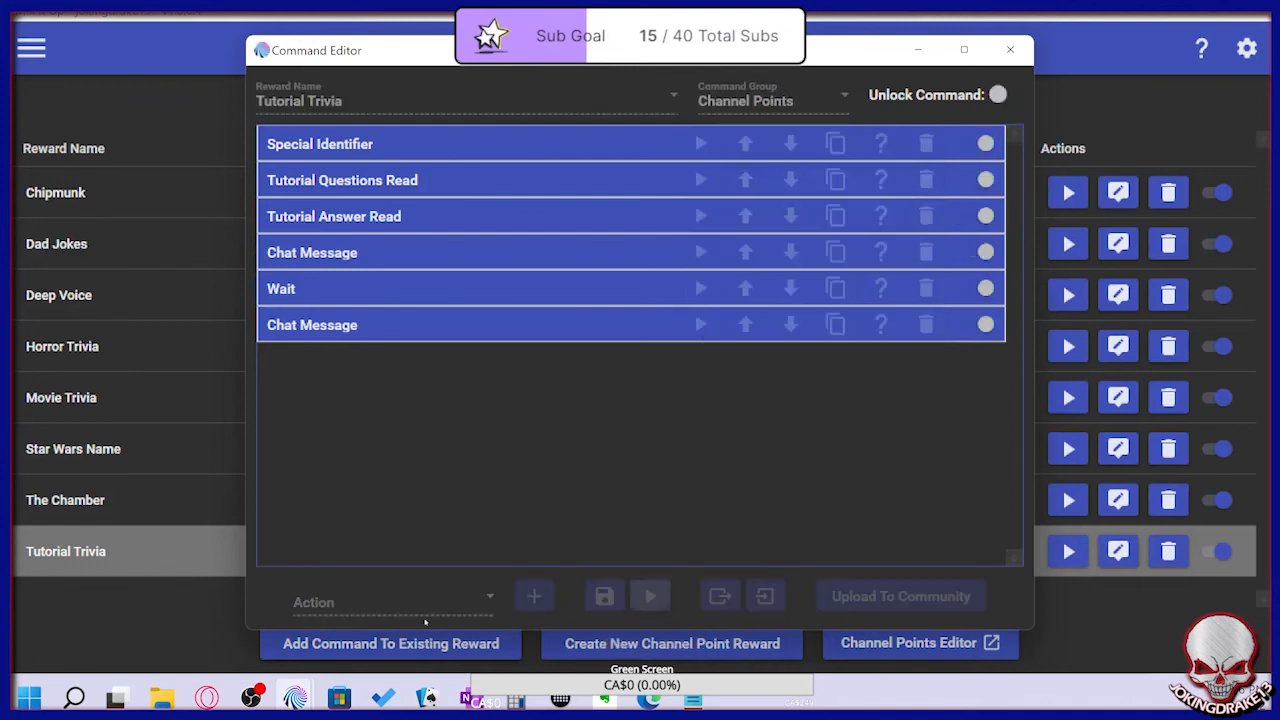
Return to the Twitch stream chat in the browser and begin a chat message
click(320, 600)
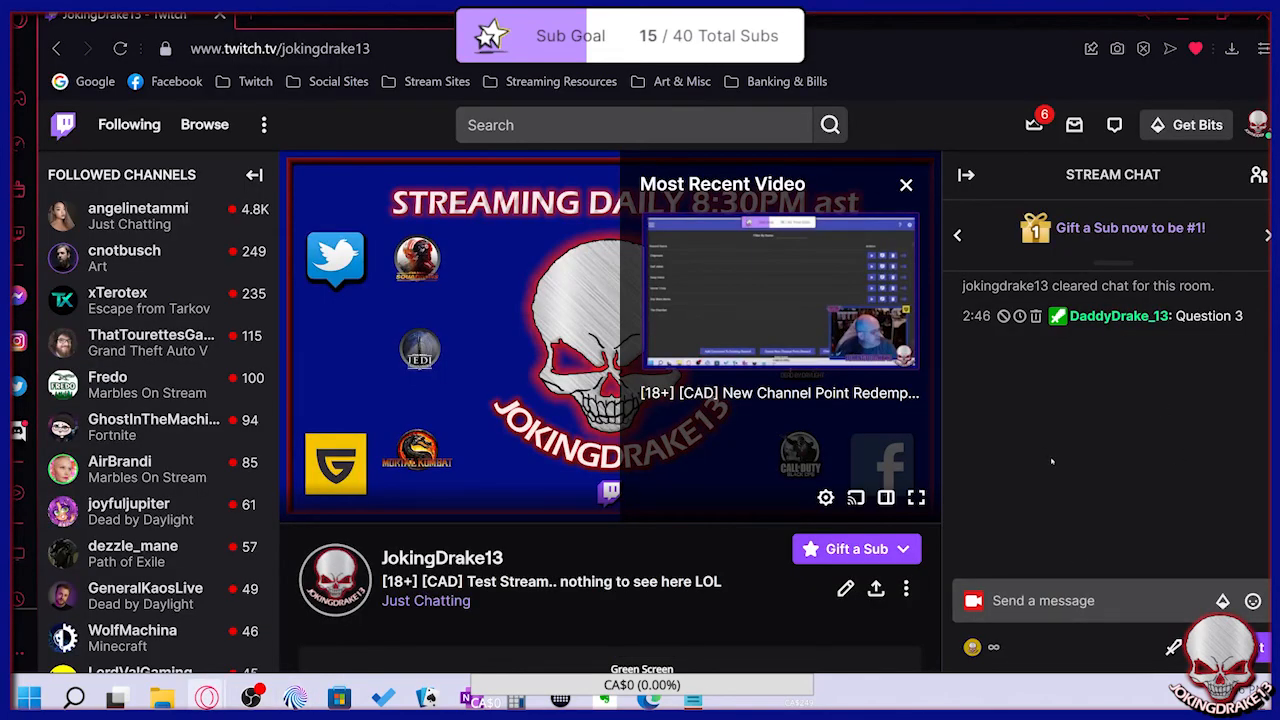
click(1060, 600)
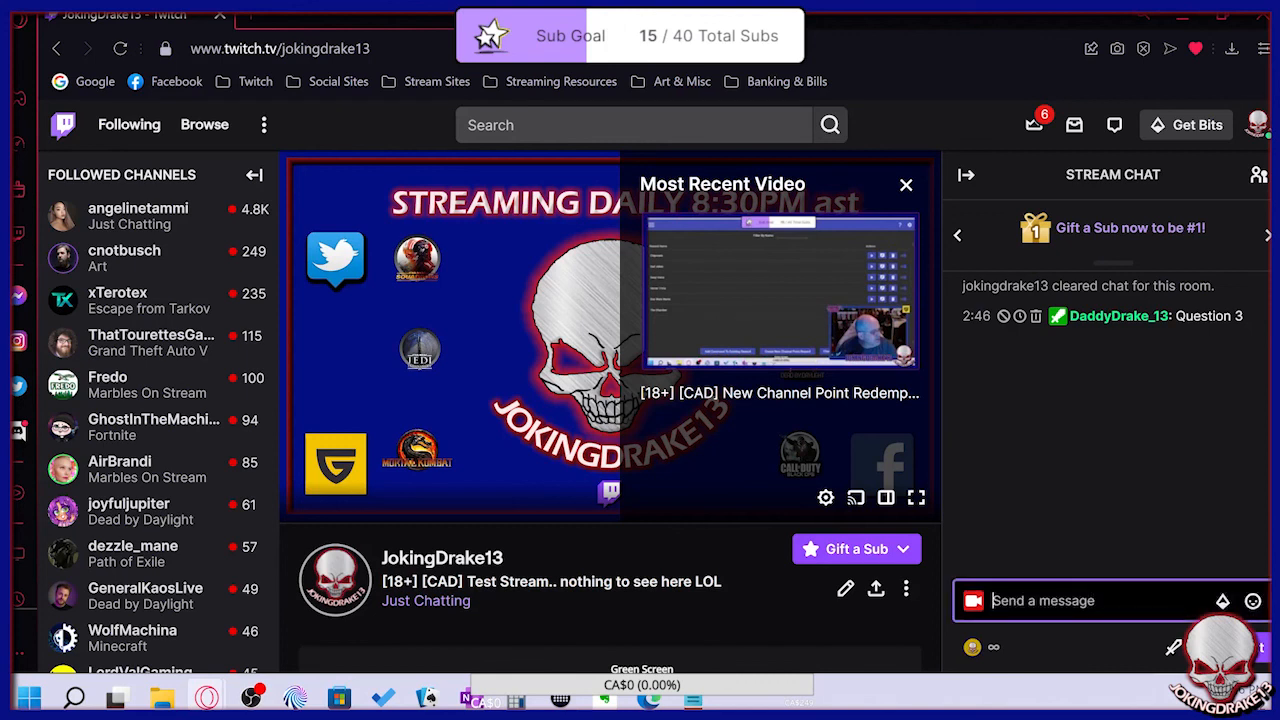